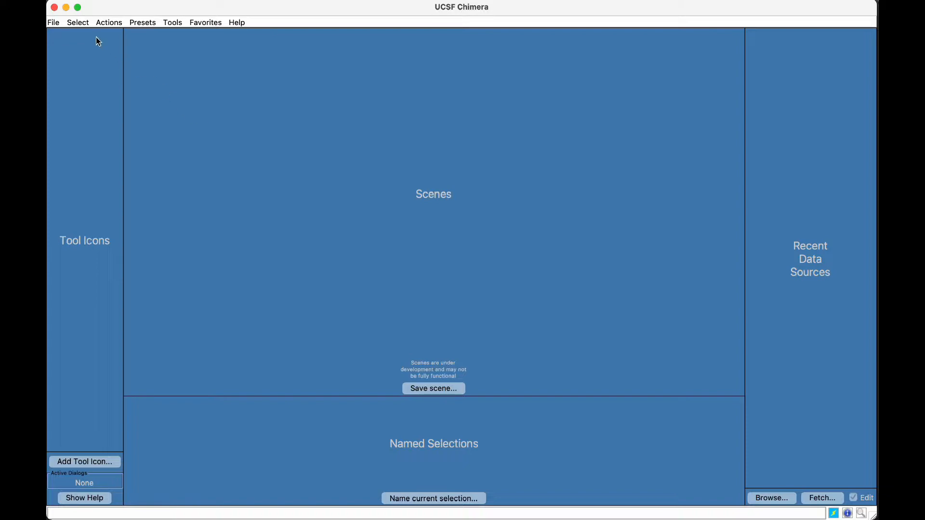
Fetch the structure with ID 1db1 from the PDB database.
{"action": "left_click", "coordinate": [53, 23]}
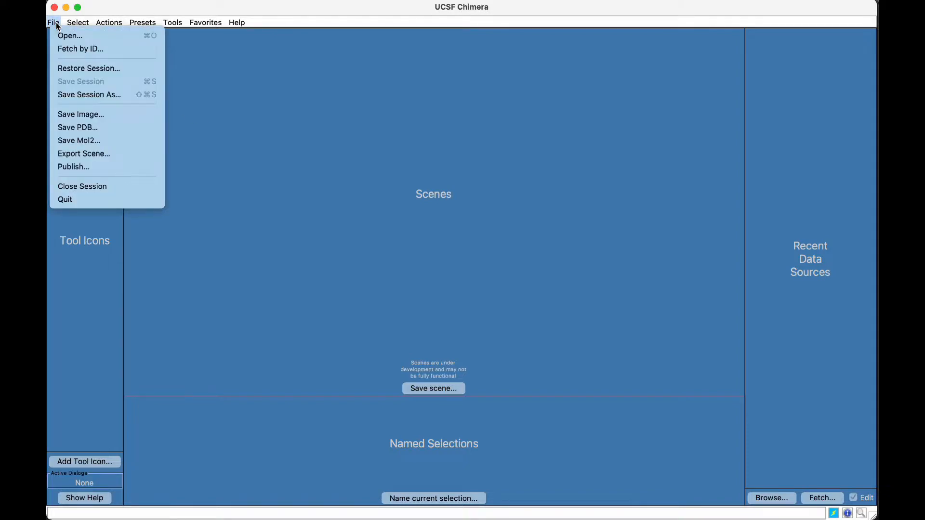
{"action": "left_click", "coordinate": [79, 49]}
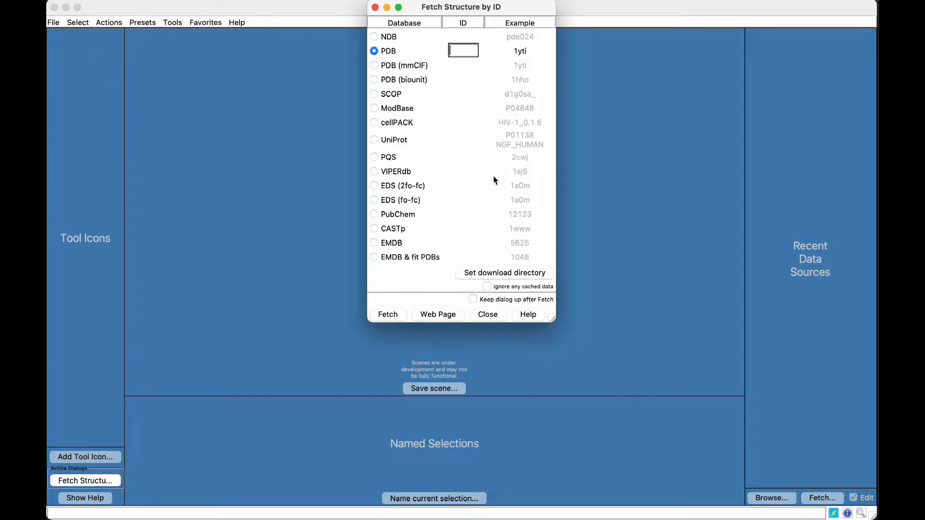
{"action": "type", "text": "1db1"}
{"action": "key", "text": "Return"}
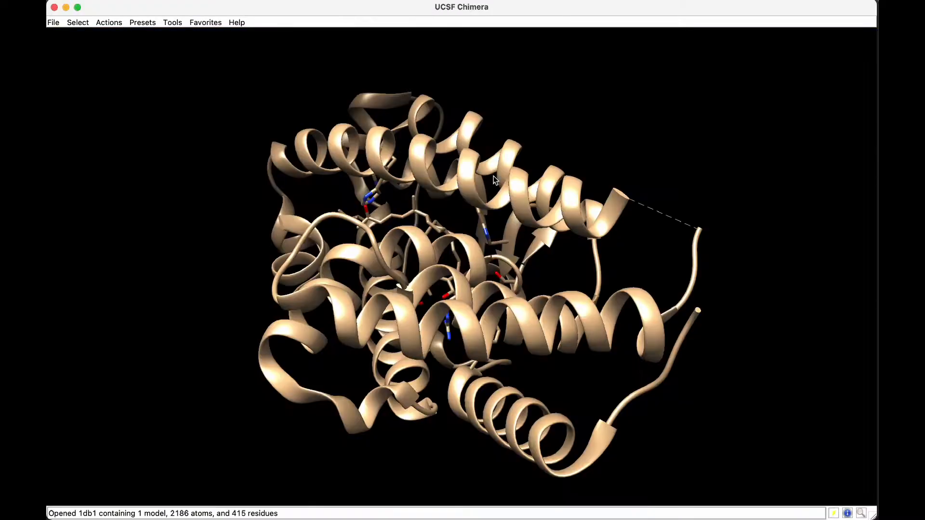
Select the VDX ligand residue in the 1db1 structure.
{"action": "scroll", "coordinate": [466, 231], "scroll_direction": "up", "scroll_amount": 3}
{"action": "scroll", "coordinate": [465, 227], "scroll_direction": "left", "scroll_amount": 10}
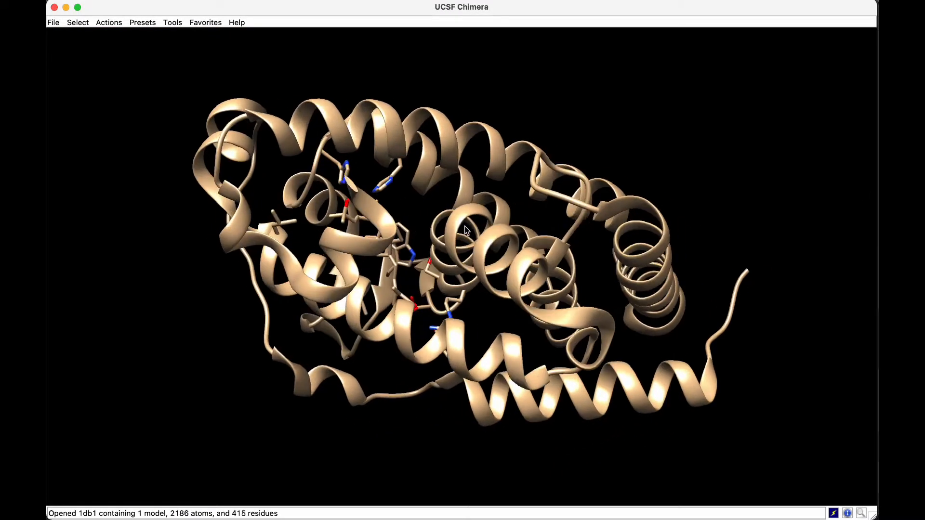
{"action": "scroll", "coordinate": [465, 227], "scroll_direction": "left", "scroll_amount": 10}
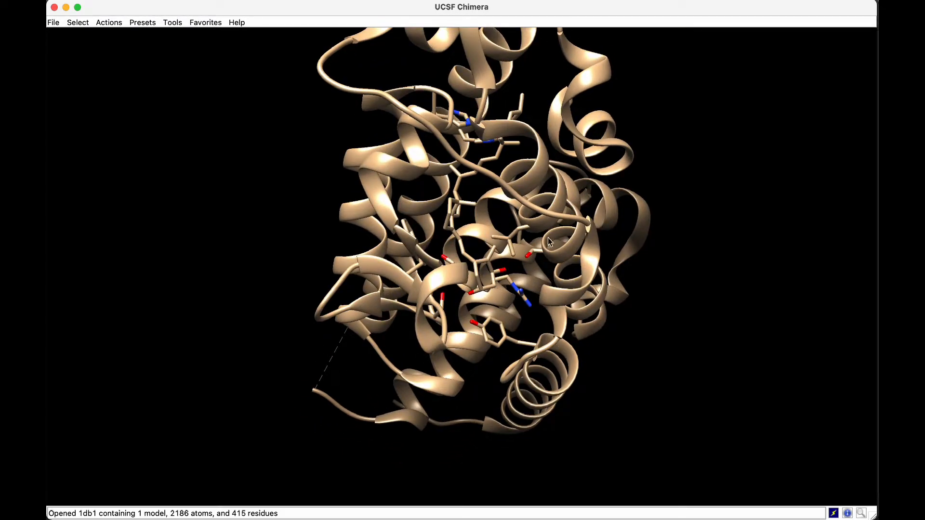
{"action": "scroll", "coordinate": [477, 206], "scroll_direction": "left", "scroll_amount": 3}
{"action": "left_click_drag", "start_coordinate": [493, 209], "coordinate": [468, 218]}
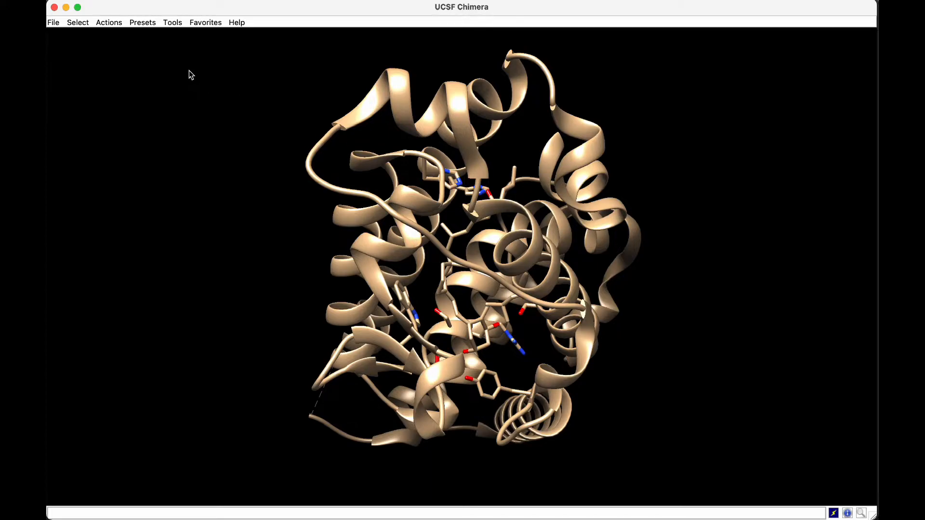
{"action": "left_click", "coordinate": [87, 24]}
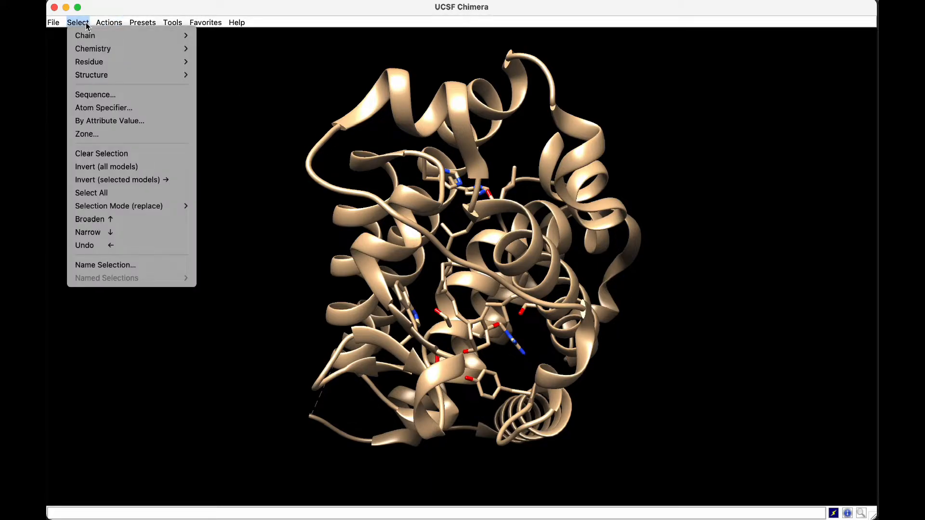
{"action": "mouse_move", "coordinate": [102, 62]}
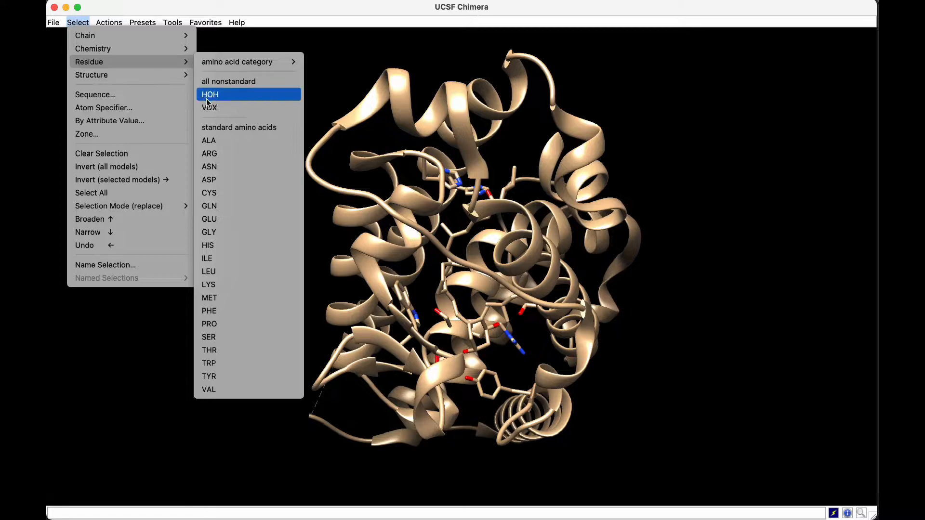
{"action": "left_click", "coordinate": [230, 108]}
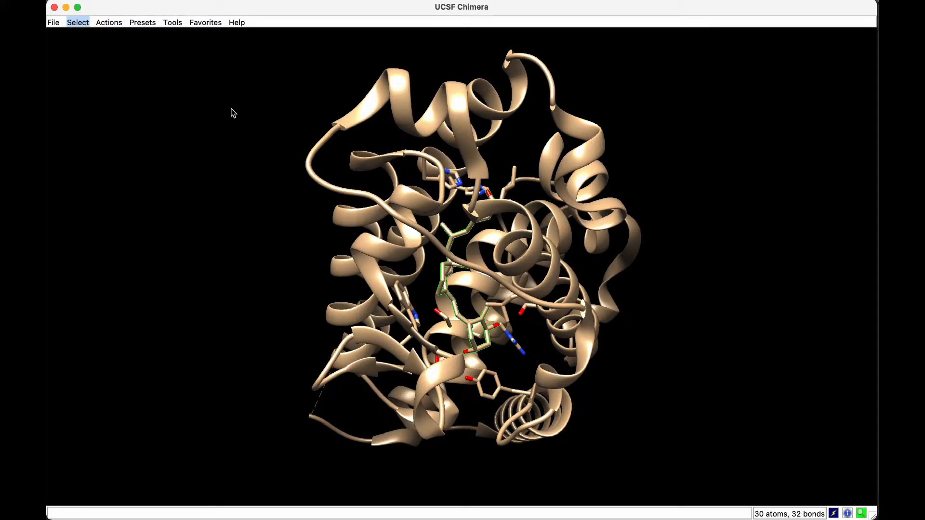
Invert the selection across all models and delete the selected atoms and bonds so that only the VDX ligand is kept.
{"action": "left_click", "coordinate": [78, 22]}
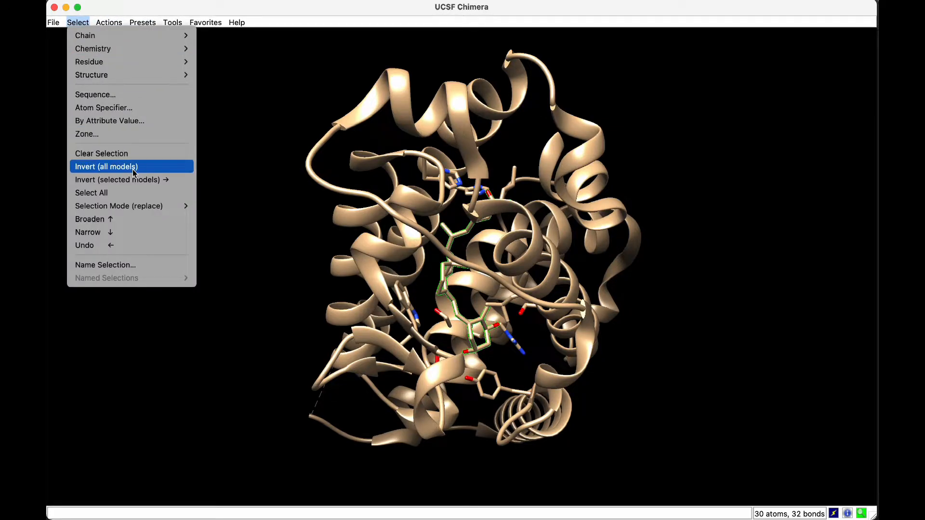
{"action": "left_click", "coordinate": [132, 169]}
{"action": "scroll", "coordinate": [497, 282], "scroll_direction": "down", "scroll_amount": 5}
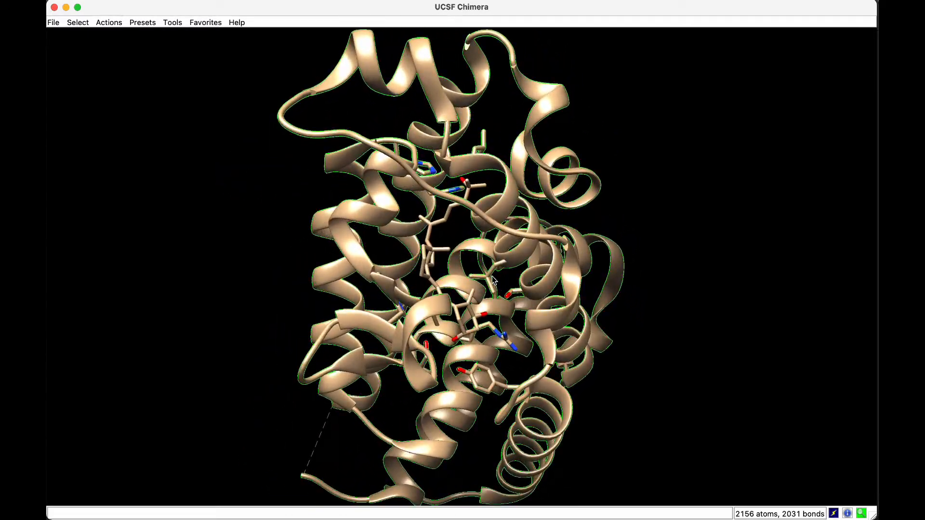
{"action": "left_click", "coordinate": [119, 28]}
{"action": "mouse_move", "coordinate": [134, 35]}
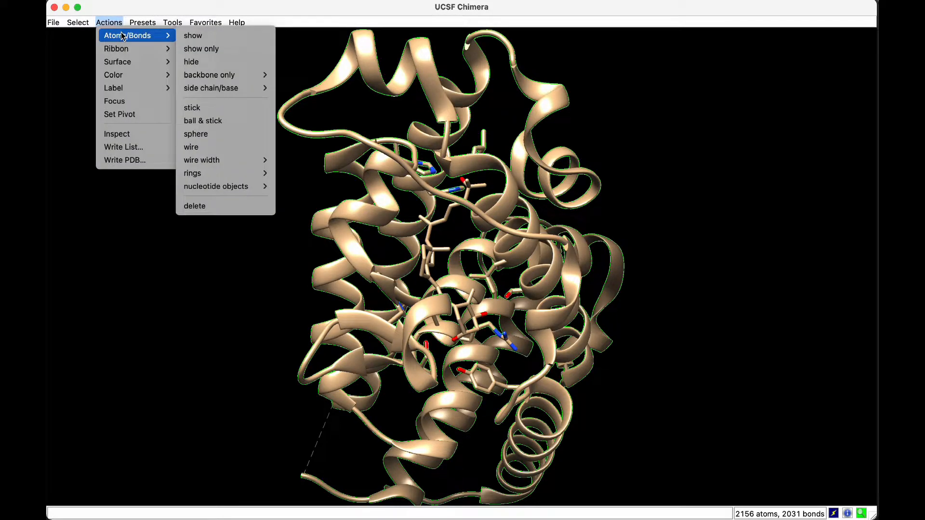
{"action": "left_click", "coordinate": [212, 206]}
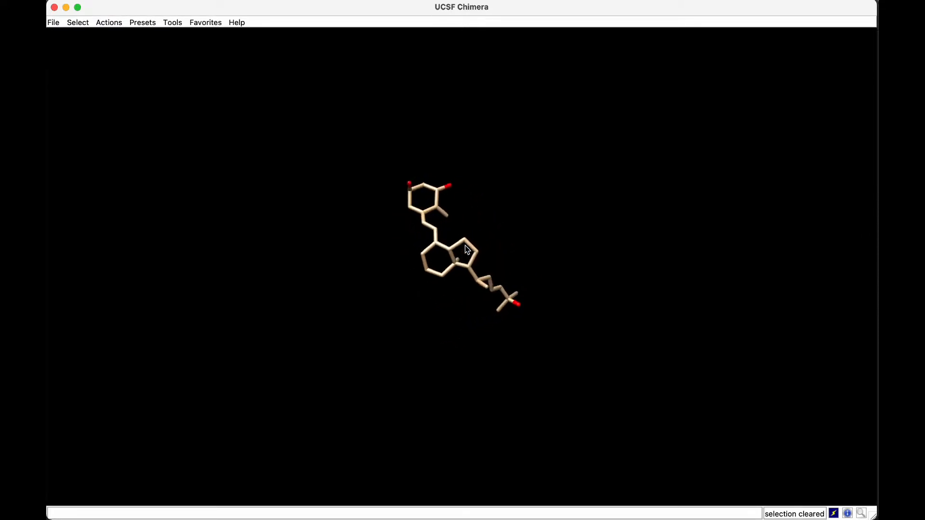
Save the isolated ligand as PDB file 1db1_ligante in the docagem_uespi folder, overwriting the existing file.
{"action": "left_click", "coordinate": [54, 22]}
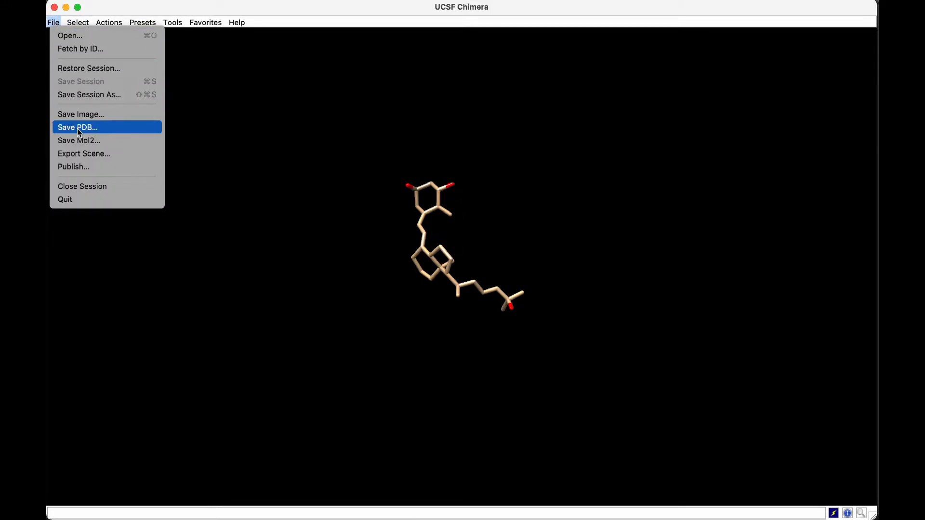
{"action": "left_click", "coordinate": [96, 127]}
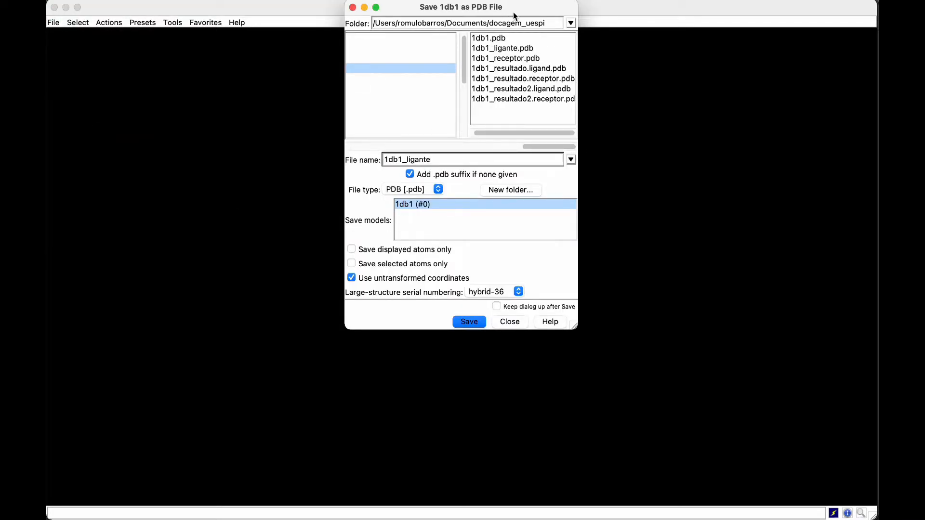
{"action": "left_click_drag", "start_coordinate": [513, 12], "coordinate": [466, 80]}
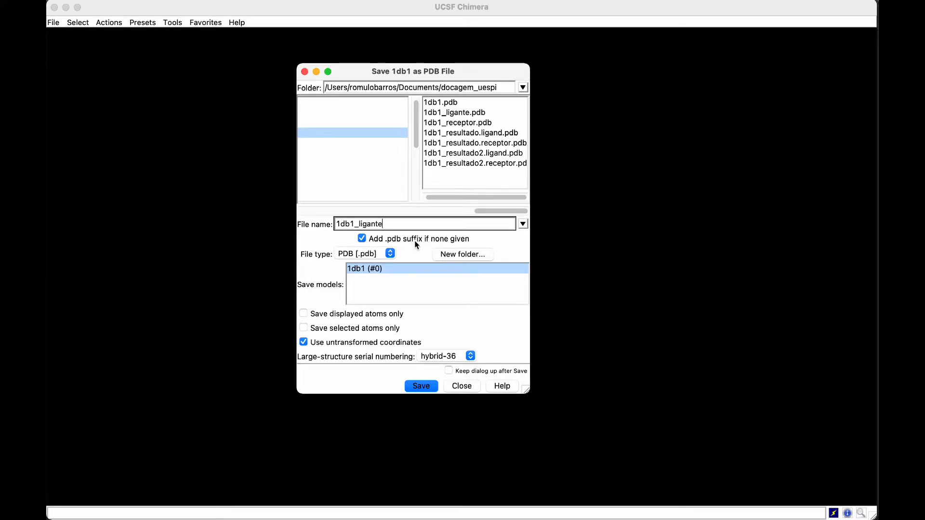
{"action": "left_click", "coordinate": [422, 386]}
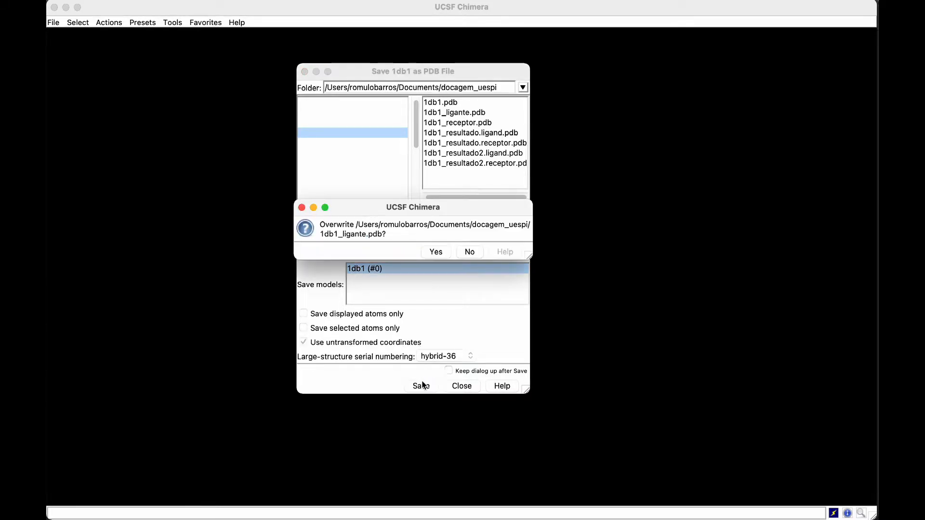
{"action": "left_click", "coordinate": [442, 254]}
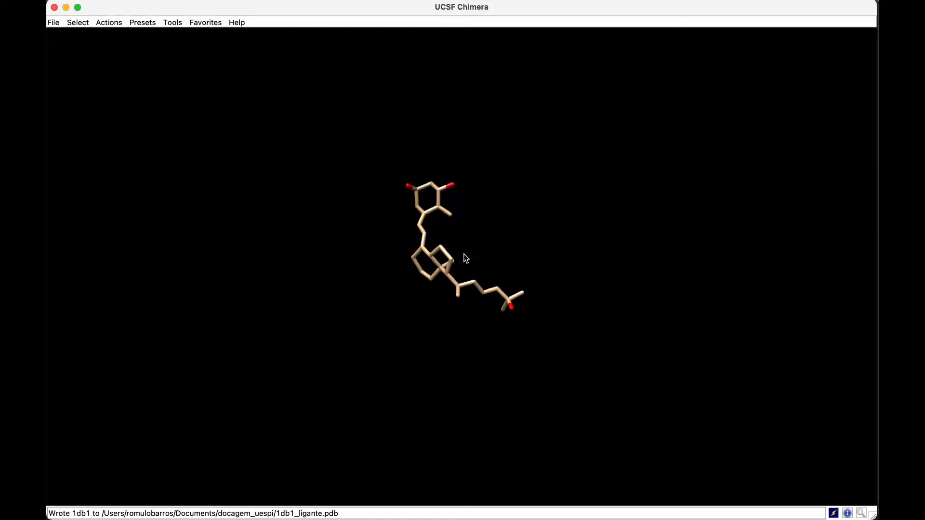
Close the current session and reopen the full 1db1 structure from the recent PDB data sources.
{"action": "scroll", "coordinate": [464, 256], "scroll_direction": "up", "scroll_amount": 1}
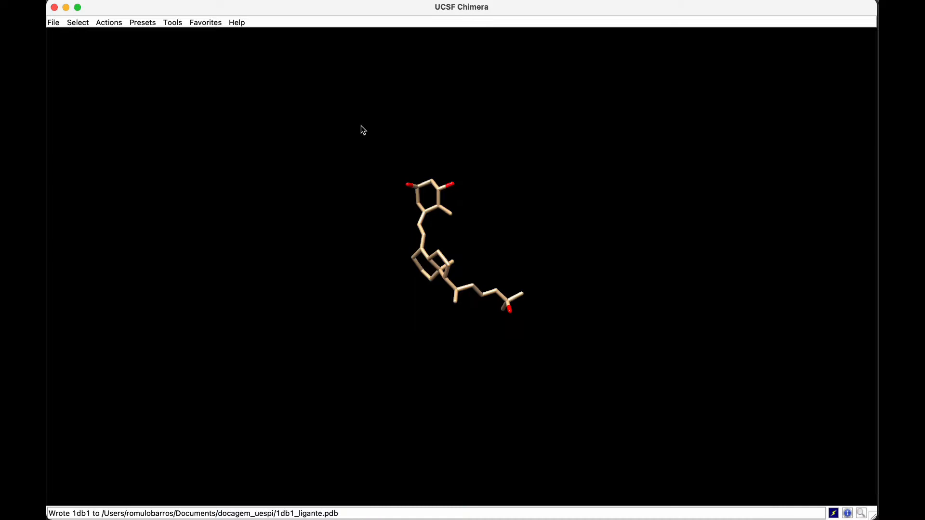
{"action": "left_click", "coordinate": [54, 23]}
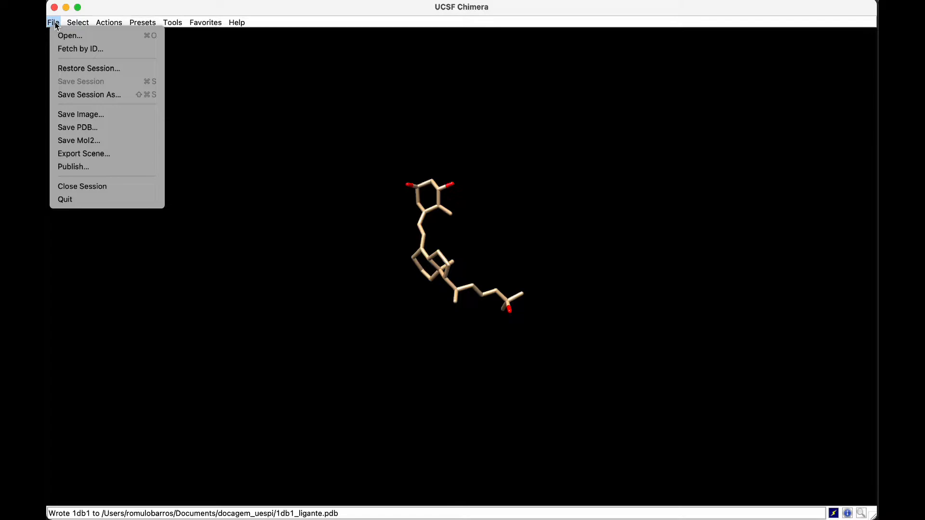
{"action": "left_click", "coordinate": [116, 187]}
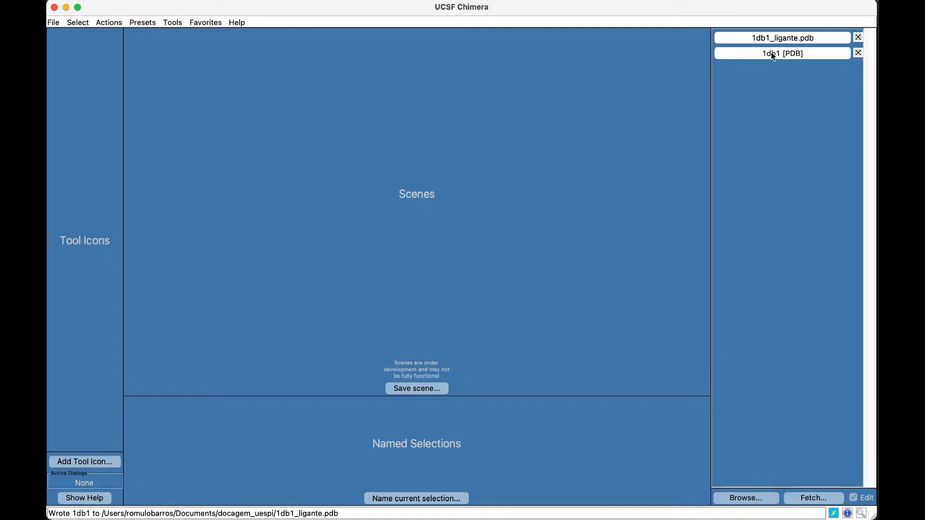
{"action": "left_click", "coordinate": [787, 53]}
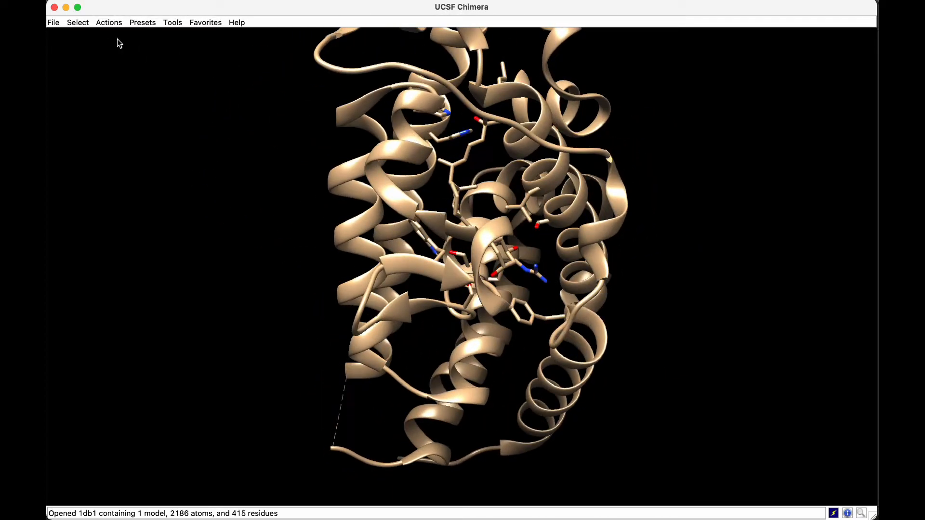
Select the ligand in the 1db1 structure by its structure category.
{"action": "left_click", "coordinate": [83, 22]}
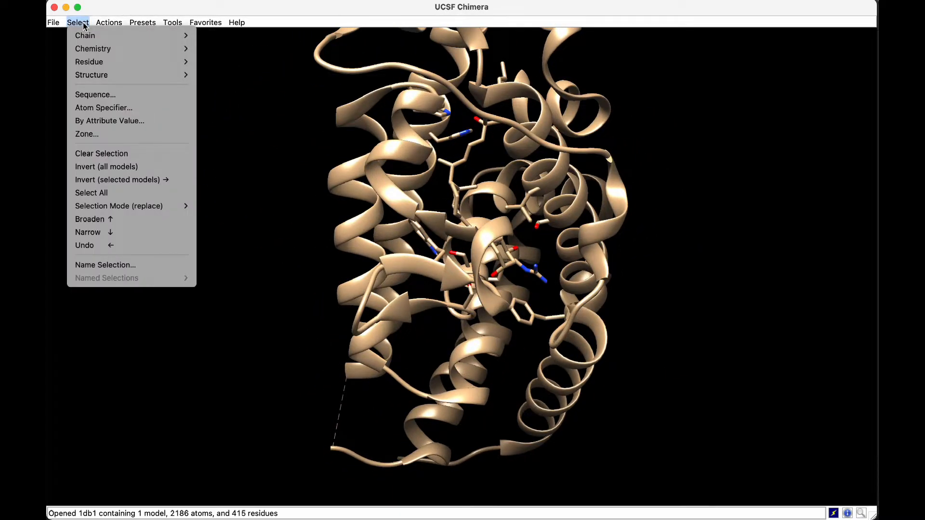
{"action": "mouse_move", "coordinate": [100, 77]}
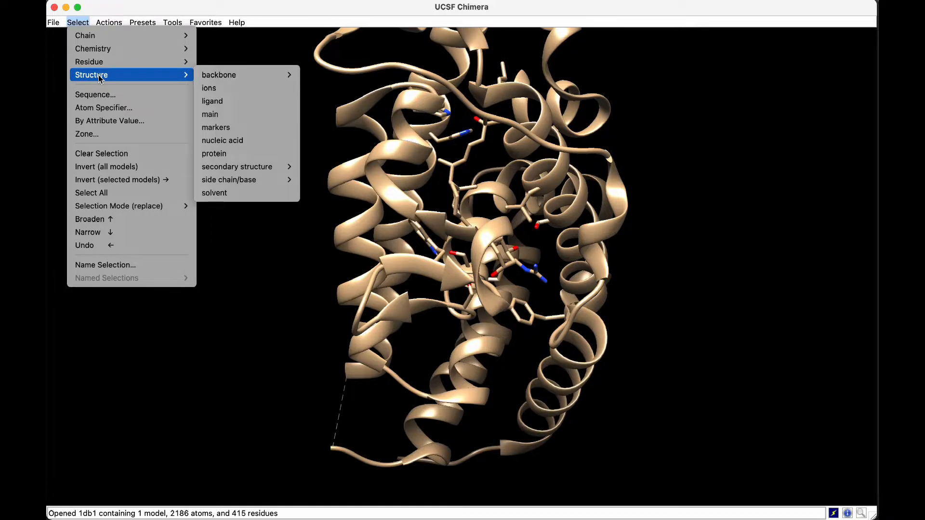
{"action": "left_click", "coordinate": [212, 102]}
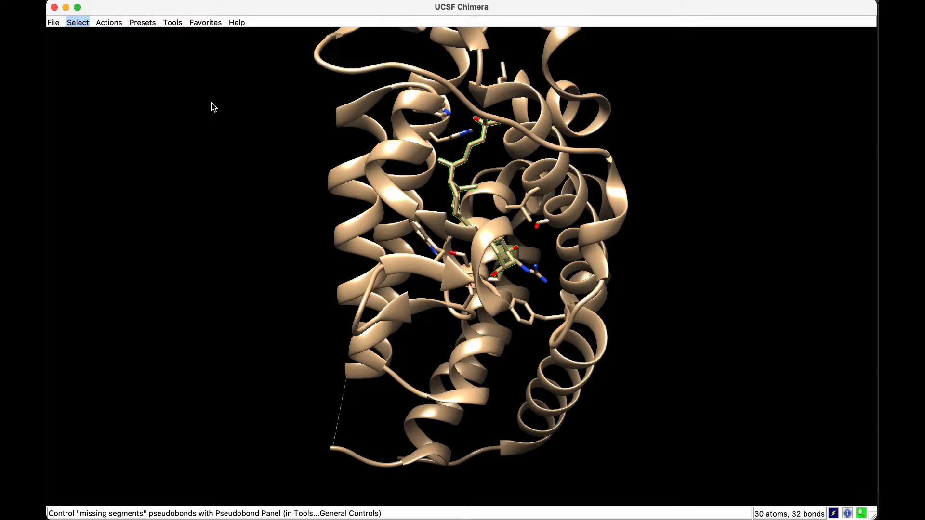
Select all nonstandard residues of 1db1, covering HOH and VDX, and delete their atoms and bonds.
{"action": "left_click", "coordinate": [81, 24]}
{"action": "mouse_move", "coordinate": [97, 64]}
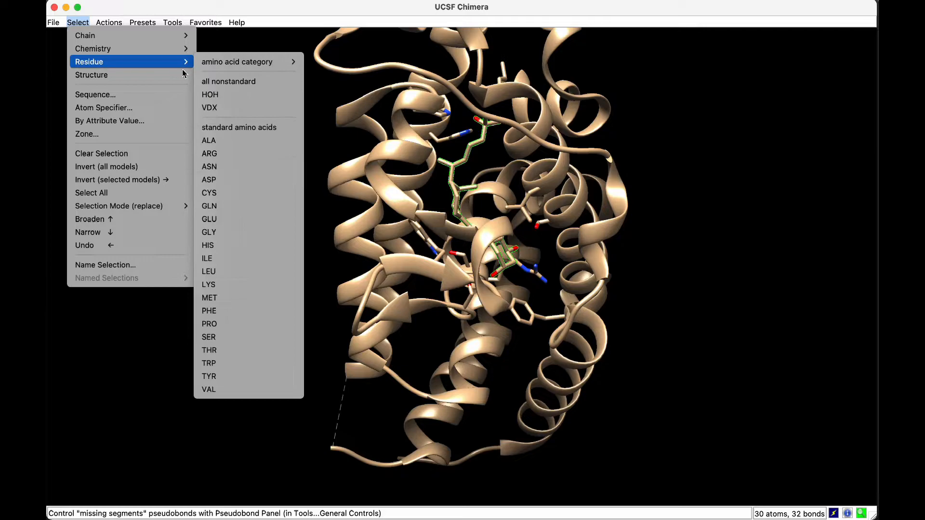
{"action": "left_click", "coordinate": [254, 83]}
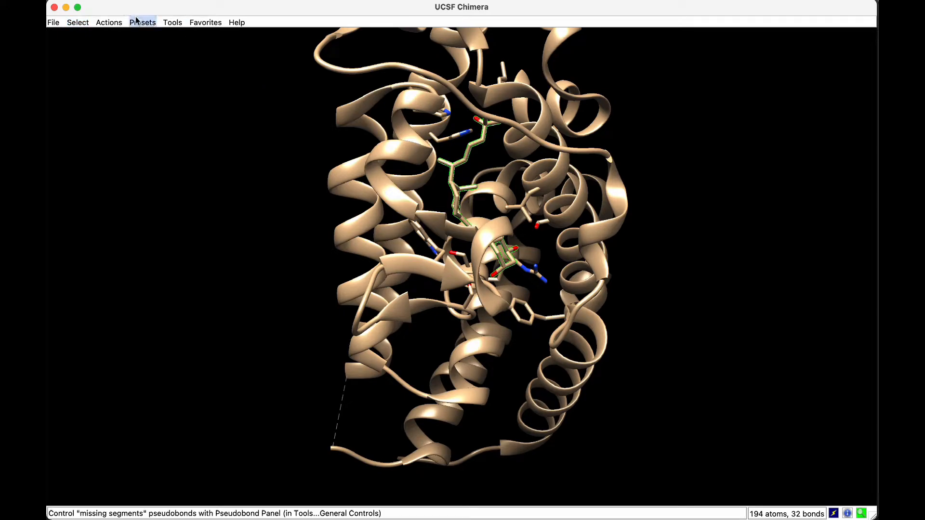
{"action": "left_click", "coordinate": [116, 23]}
{"action": "mouse_move", "coordinate": [123, 39]}
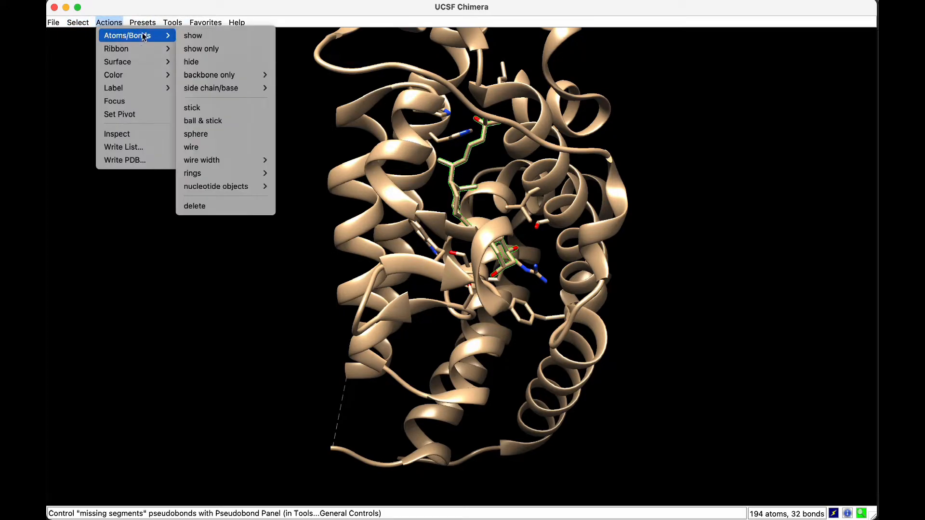
{"action": "left_click", "coordinate": [224, 207]}
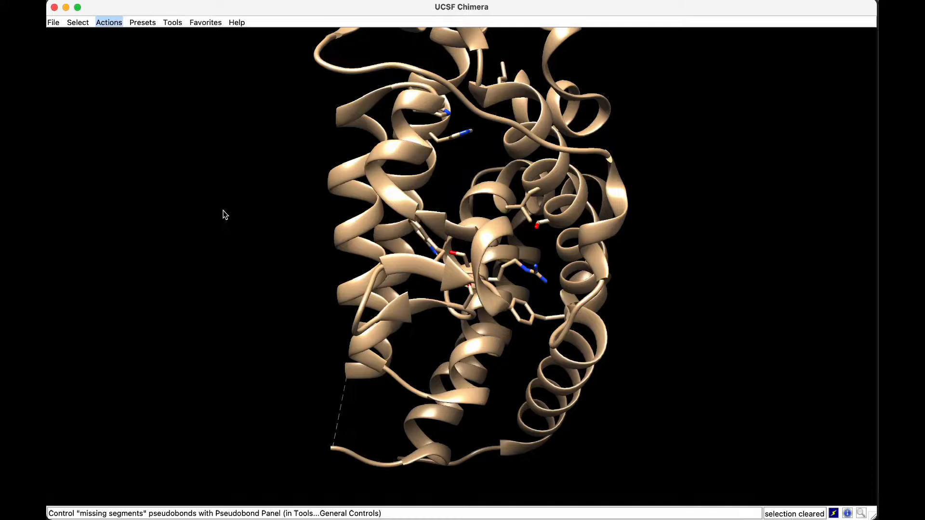
Save the cleaned protein as PDB file 1db1_receptor in the docagem_uespi folder, overwriting the existing file.
{"action": "scroll", "coordinate": [438, 236], "scroll_direction": "up", "scroll_amount": 10}
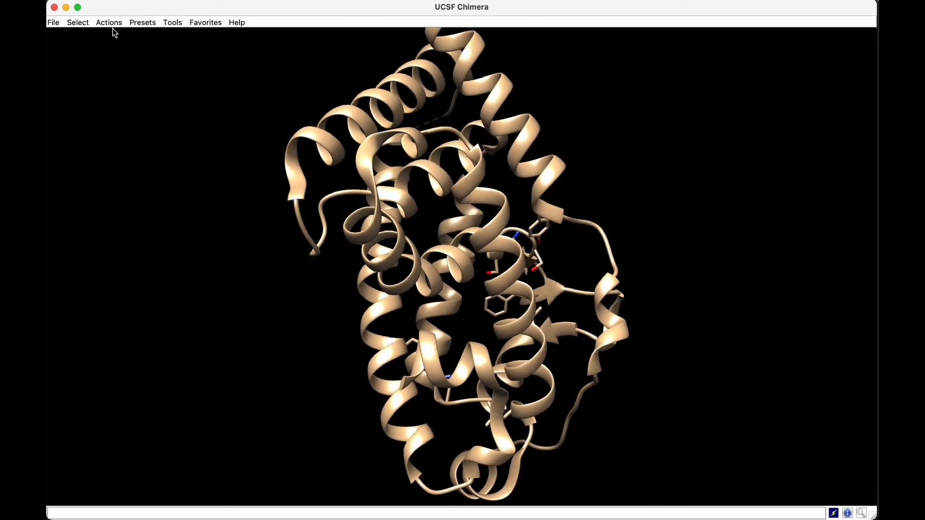
{"action": "left_click", "coordinate": [54, 23]}
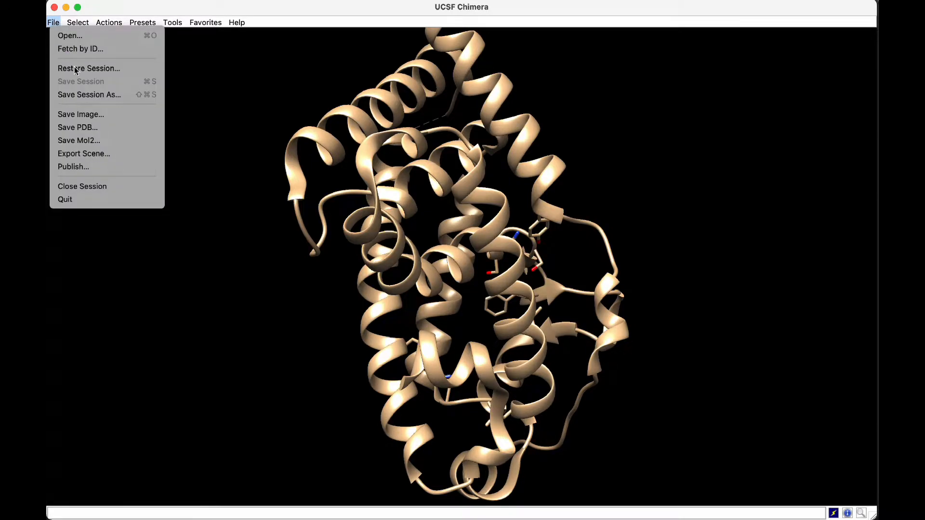
{"action": "left_click", "coordinate": [103, 128]}
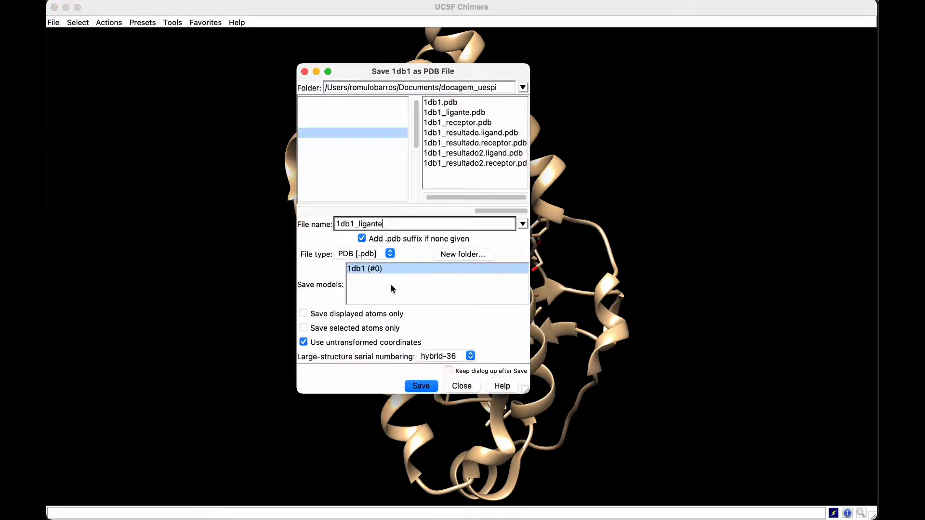
{"action": "key", "text": "BackSpace"}
{"action": "key", "text": "BackSpace"}
{"action": "key", "text": "BackSpace"}
{"action": "type", "text": "receptor"}
{"action": "left_click", "coordinate": [421, 386]}
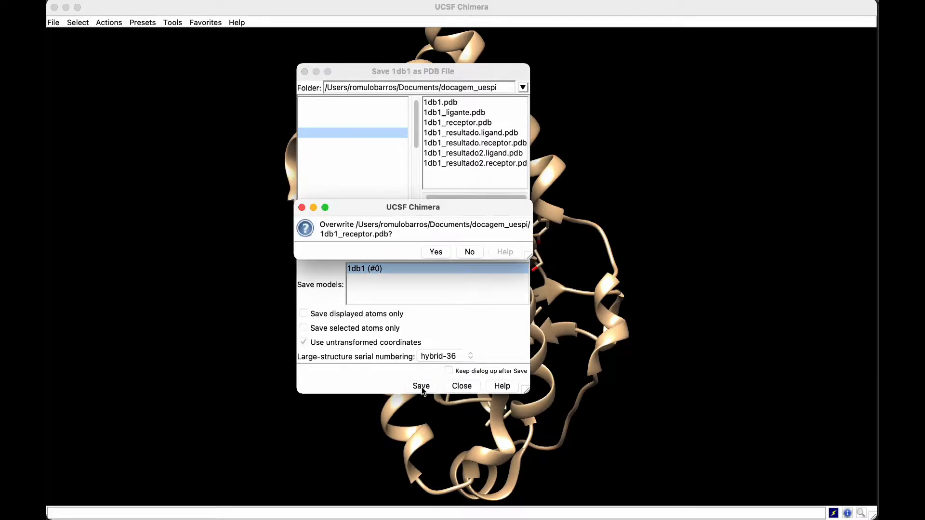
{"action": "left_click", "coordinate": [435, 252]}
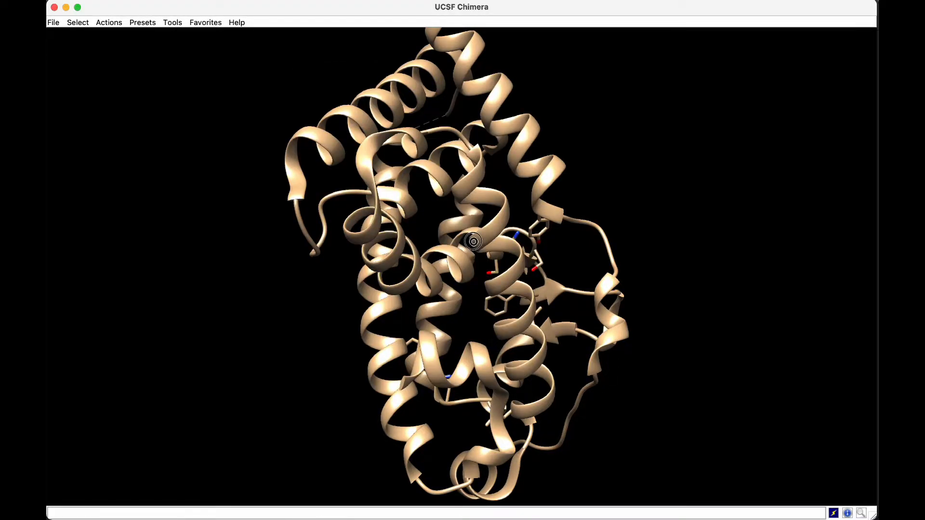
{"action": "mouse_move", "coordinate": [475, 242]}
{"action": "left_mouse_down"}
{"action": "mouse_move", "coordinate": [471, 251]}
{"action": "mouse_move", "coordinate": [476, 243]}
{"action": "left_mouse_up"}
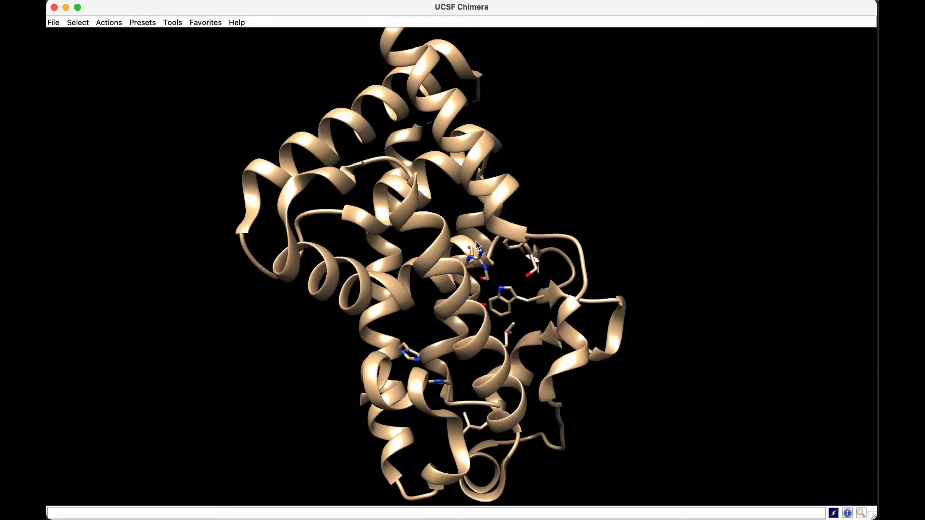
Close the current session and open 1db1_receptor.pdb from the recent data sources.
{"action": "mouse_move", "coordinate": [363, 163]}
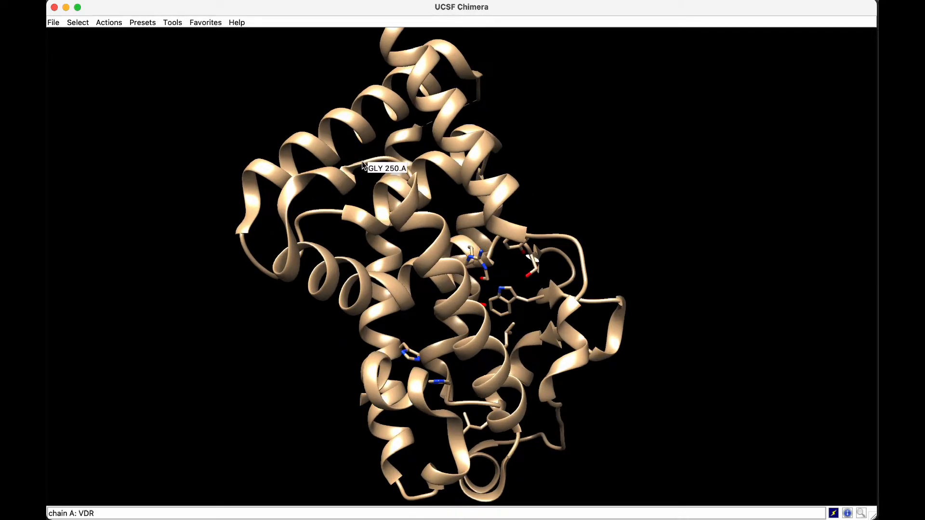
{"action": "mouse_move", "coordinate": [363, 161]}
{"action": "left_mouse_down"}
{"action": "mouse_move", "coordinate": [388, 163]}
{"action": "mouse_move", "coordinate": [363, 161]}
{"action": "left_mouse_up"}
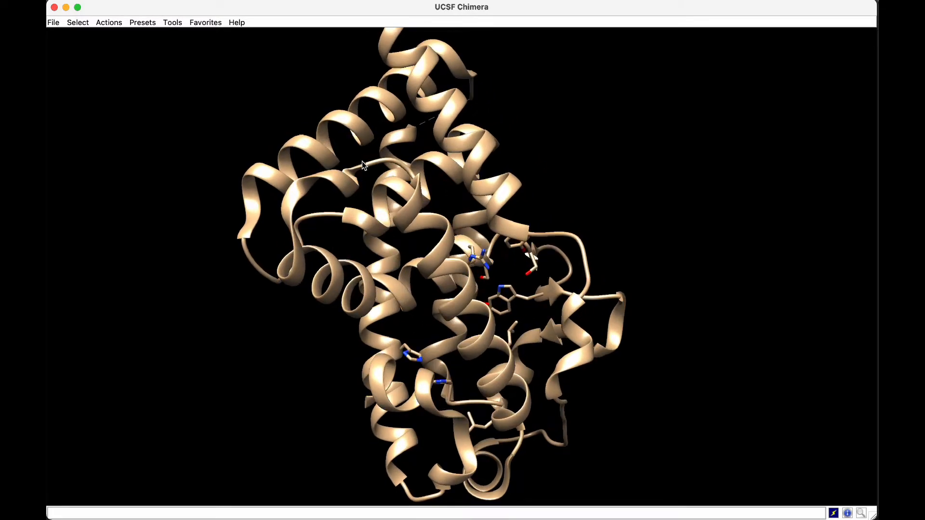
{"action": "left_click", "coordinate": [55, 24]}
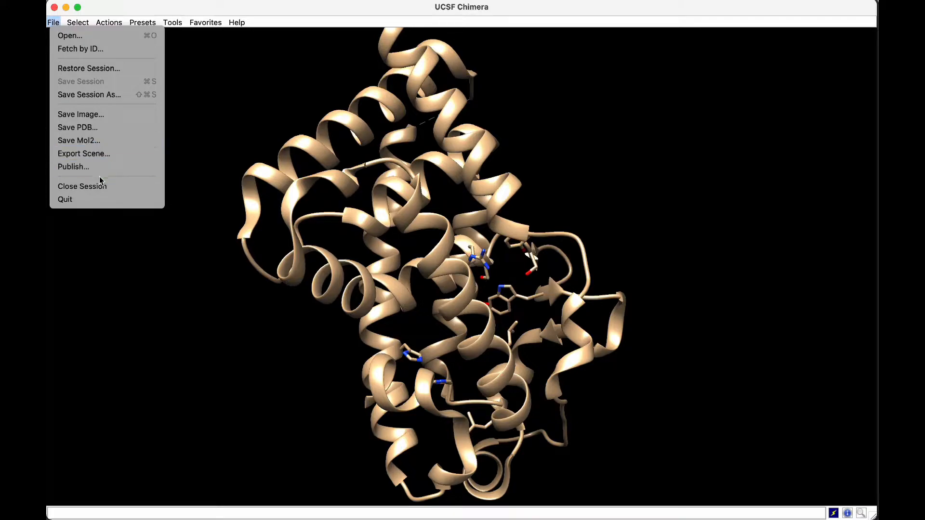
{"action": "left_click", "coordinate": [82, 186]}
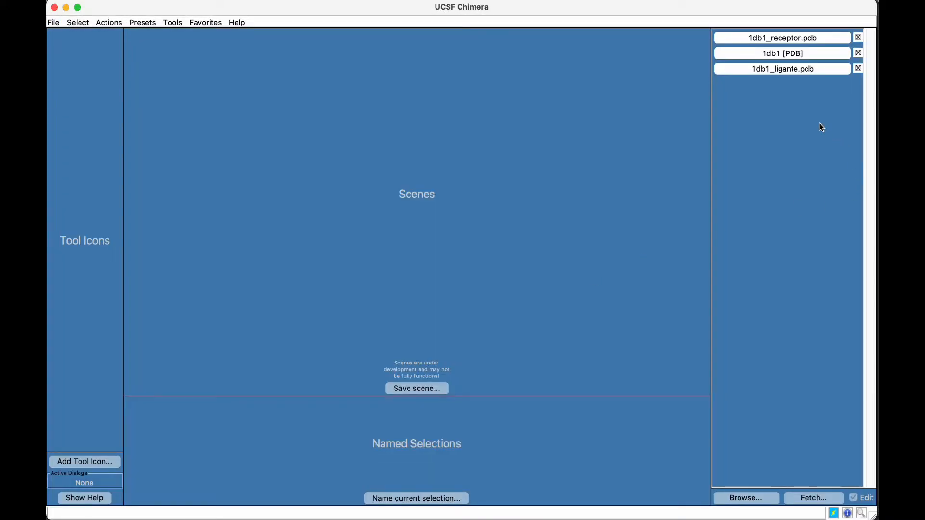
{"action": "left_click", "coordinate": [800, 42]}
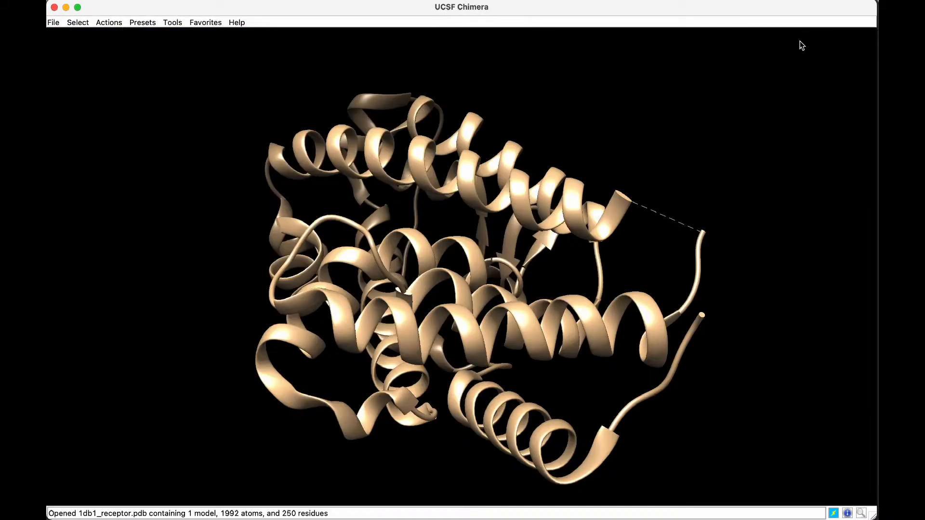
Open 1db1_ligante.pdb from the docagem_uespi folder alongside the receptor.
{"action": "left_click", "coordinate": [54, 23]}
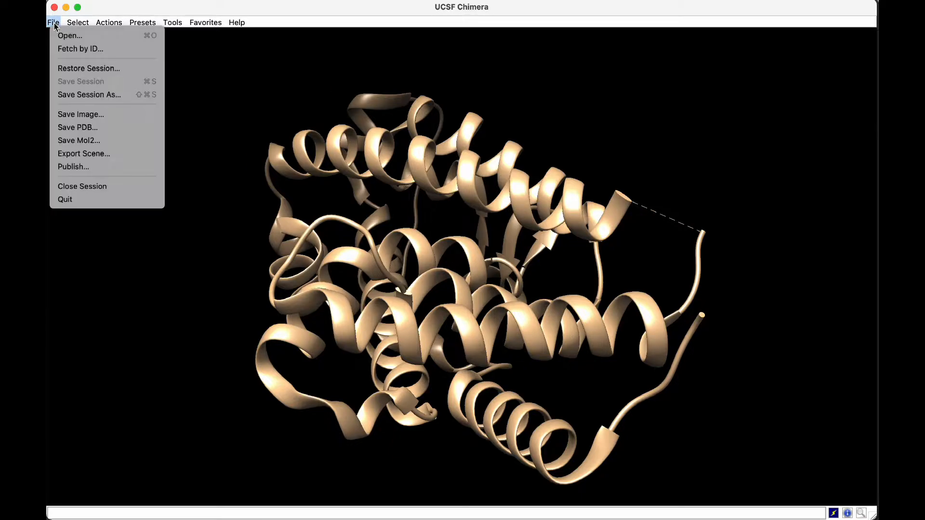
{"action": "left_click", "coordinate": [93, 37]}
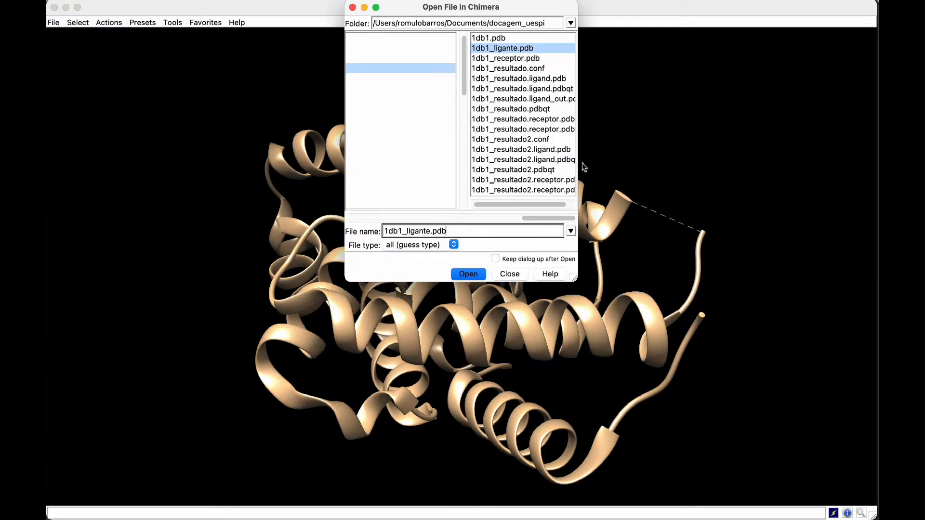
{"action": "double_click", "coordinate": [519, 48]}
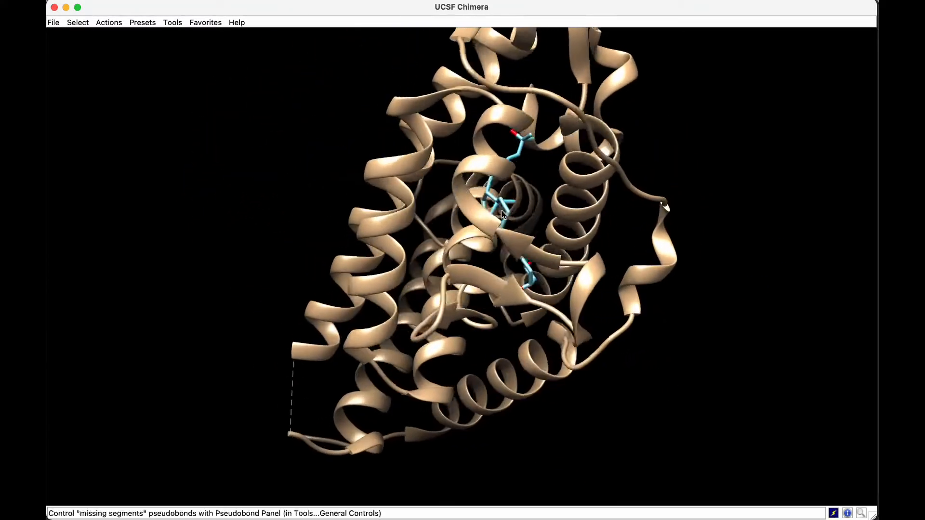
{"action": "left_click_drag", "start_coordinate": [502, 210], "coordinate": [499, 218]}
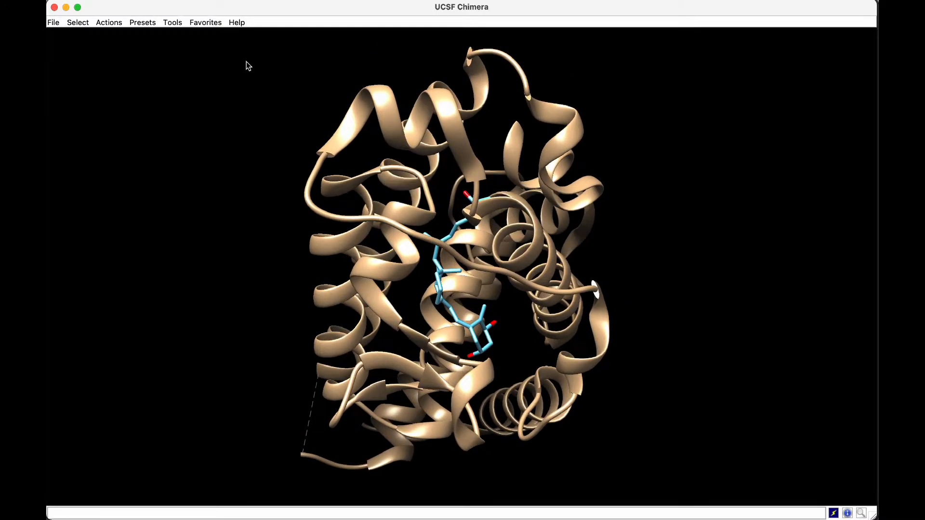
Run Dock Prep on receptor and ligand with the default cleanup options, adding hydrogens with H-bonds considered and residue-name-based histidine protonation.
{"action": "left_click", "coordinate": [173, 22]}
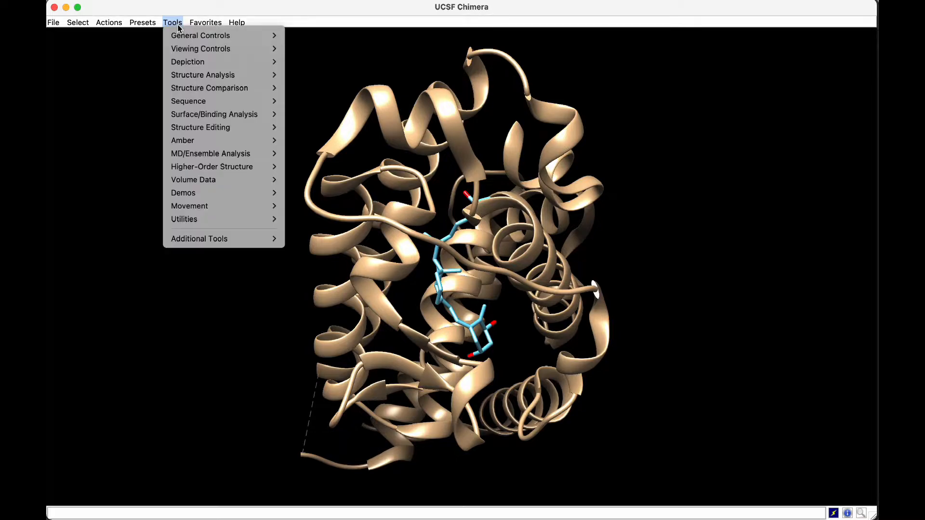
{"action": "mouse_move", "coordinate": [229, 118]}
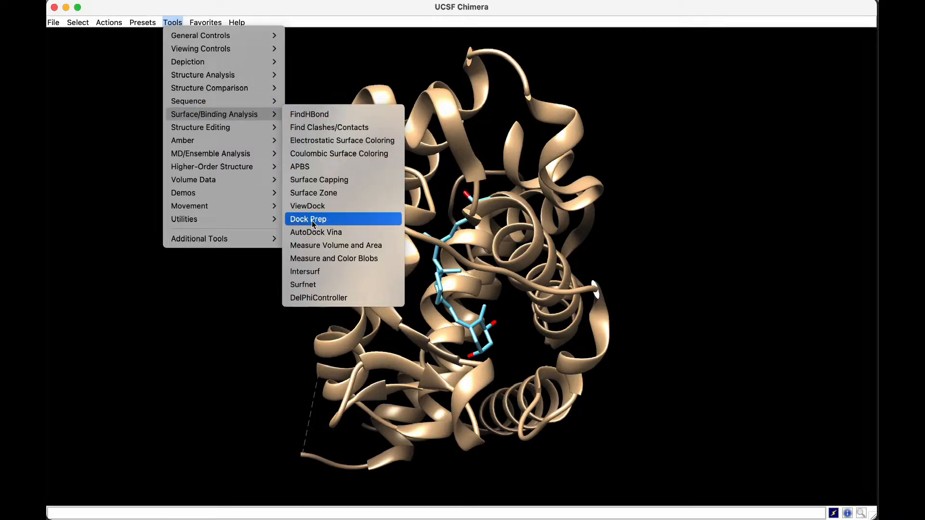
{"action": "left_click", "coordinate": [357, 222]}
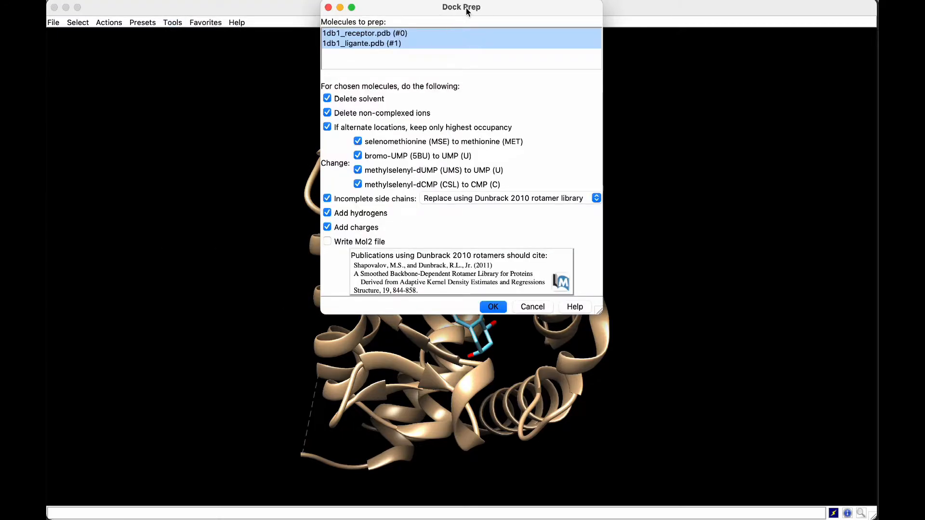
{"action": "left_click_drag", "start_coordinate": [466, 10], "coordinate": [226, 118]}
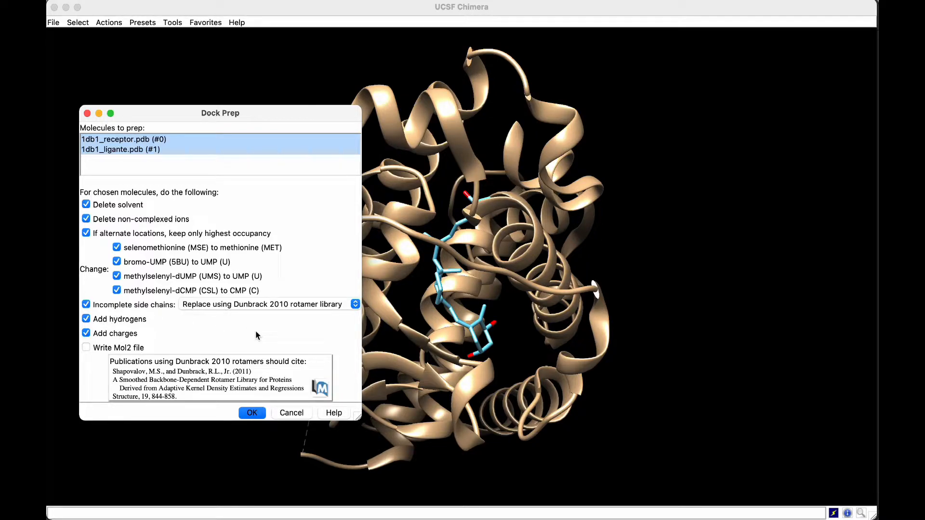
{"action": "left_click", "coordinate": [252, 415]}
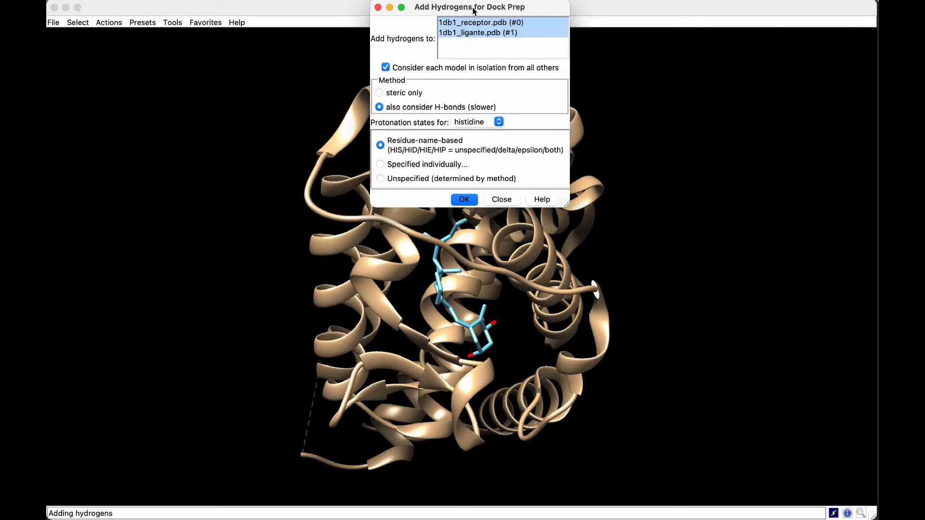
{"action": "left_click_drag", "start_coordinate": [474, 11], "coordinate": [255, 219]}
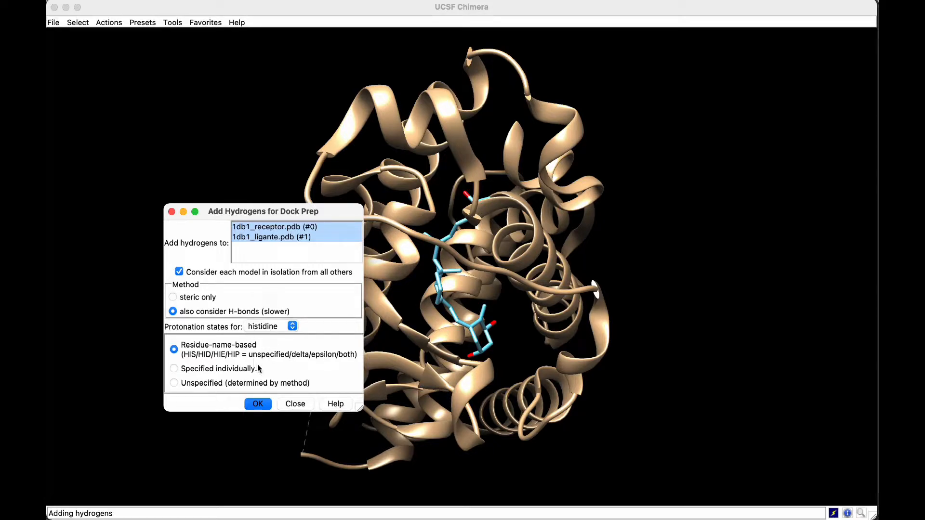
{"action": "left_click", "coordinate": [262, 405]}
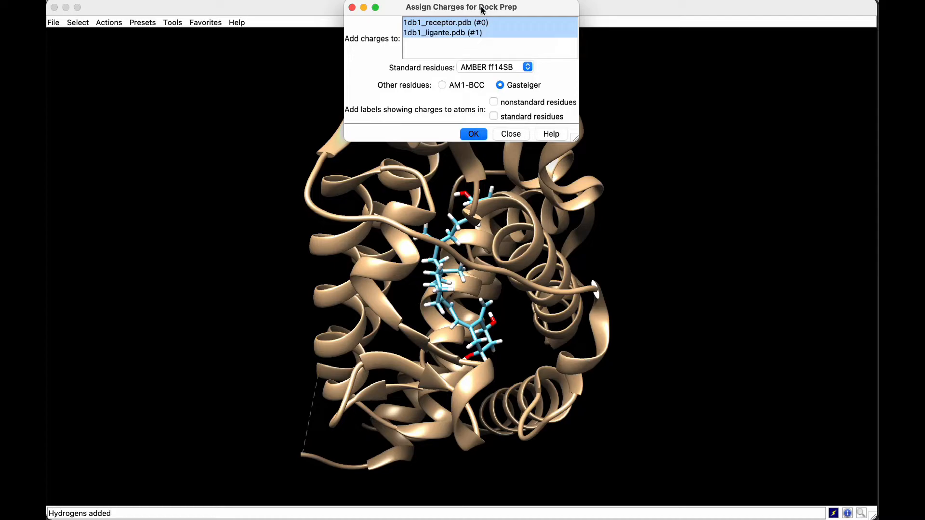
Assign AMBER ff14SB charges to standard residues and Gasteiger charges to other residues, with a net charge of +0 for VDX.
{"action": "left_click_drag", "start_coordinate": [482, 9], "coordinate": [219, 255]}
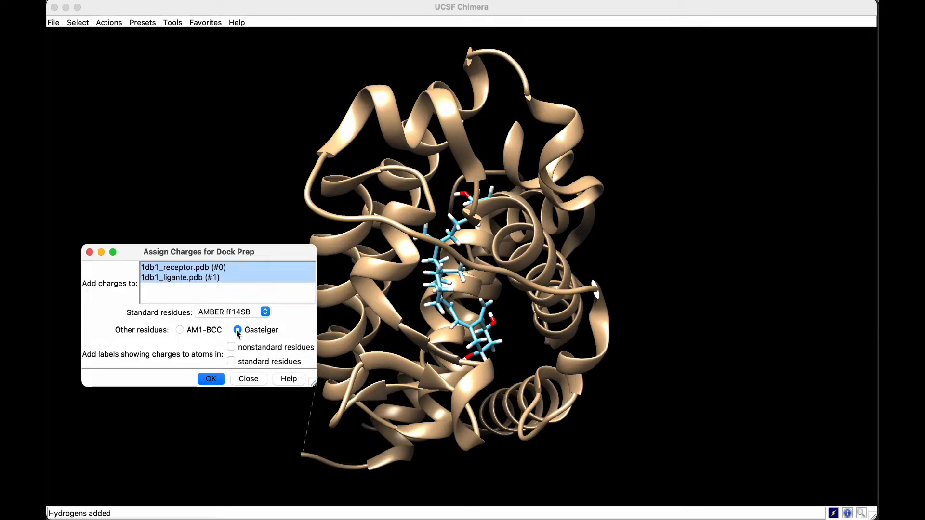
{"action": "left_click", "coordinate": [212, 379]}
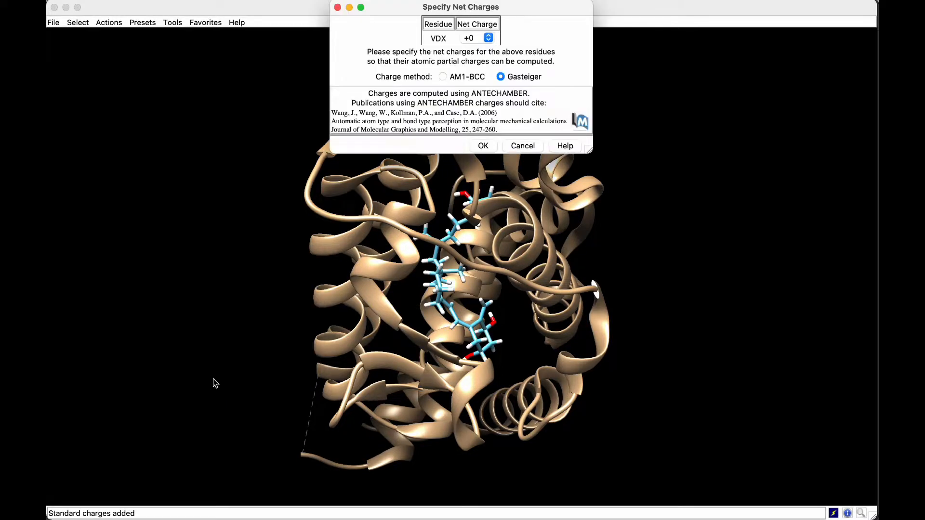
{"action": "left_click_drag", "start_coordinate": [462, 5], "coordinate": [214, 222]}
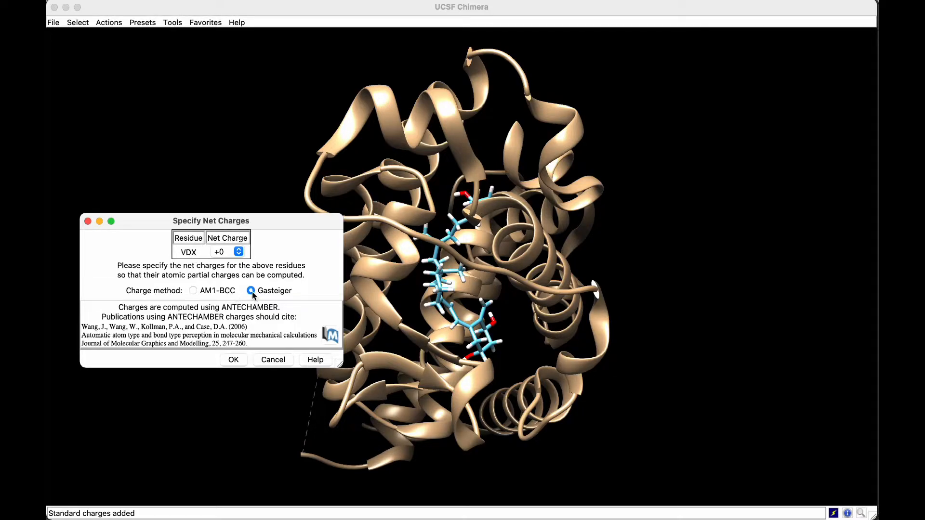
{"action": "left_click", "coordinate": [234, 360]}
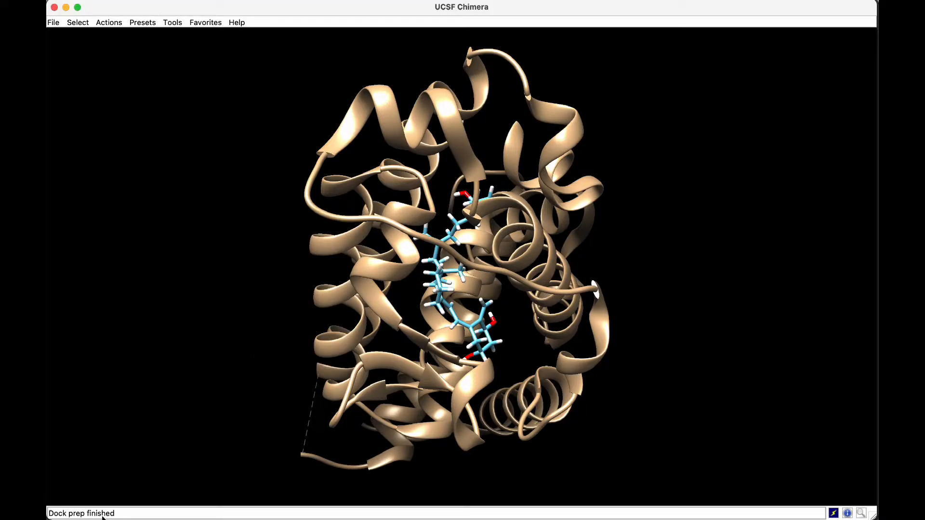
Set up AutoDock Vina with output file 1db1_resultado in docagem_uespi, overwriting the existing file, and 1db1_ligante.pdb as the ligand.
{"action": "mouse_move", "coordinate": [465, 218]}
{"action": "left_mouse_down"}
{"action": "mouse_move", "coordinate": [454, 221]}
{"action": "mouse_move", "coordinate": [475, 214]}
{"action": "left_mouse_up"}
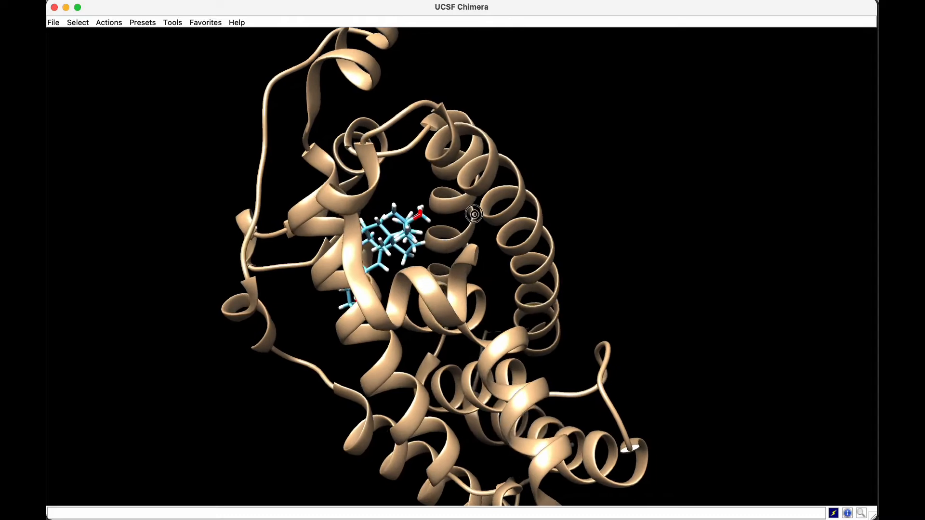
{"action": "scroll", "coordinate": [474, 214], "scroll_direction": "down", "scroll_amount": 4}
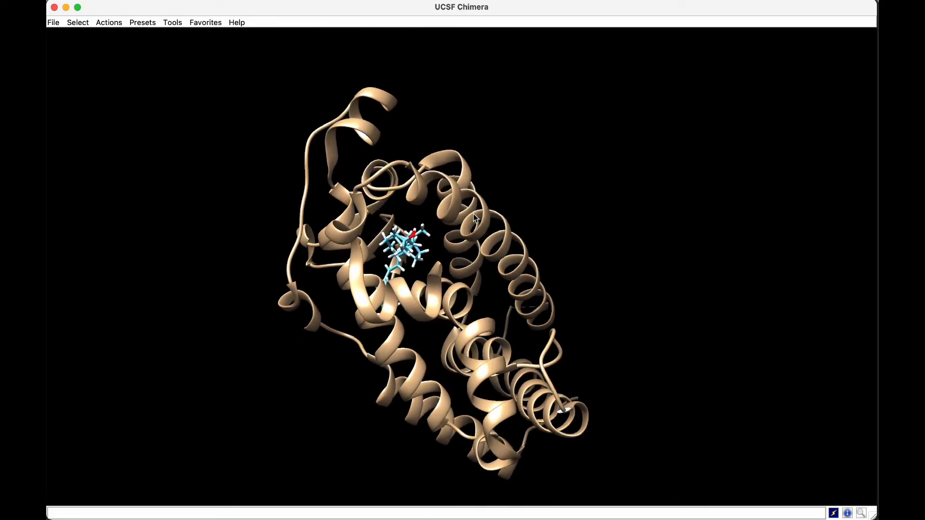
{"action": "left_click", "coordinate": [173, 23]}
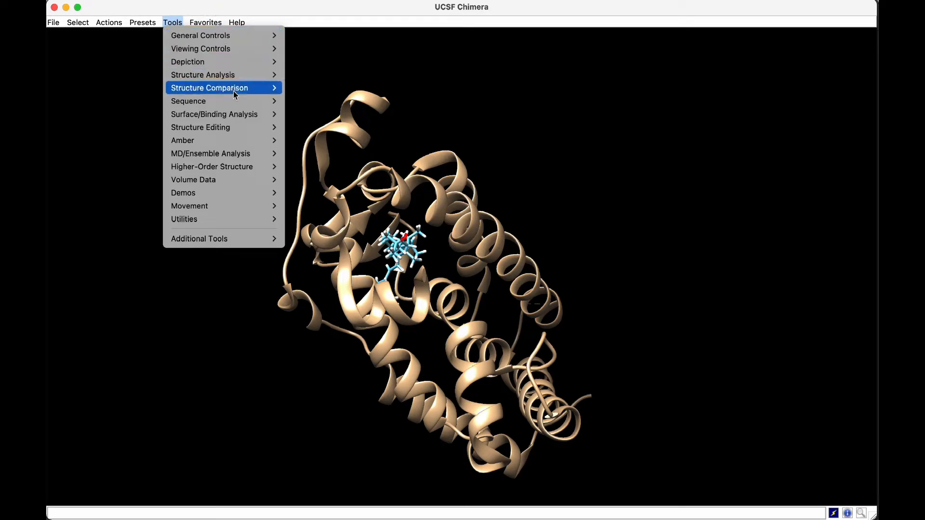
{"action": "mouse_move", "coordinate": [248, 117]}
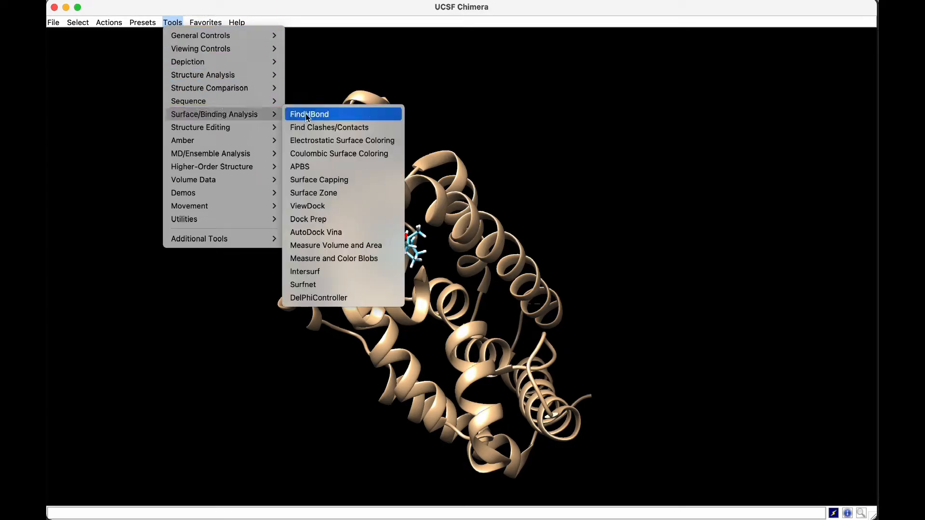
{"action": "left_click", "coordinate": [345, 233]}
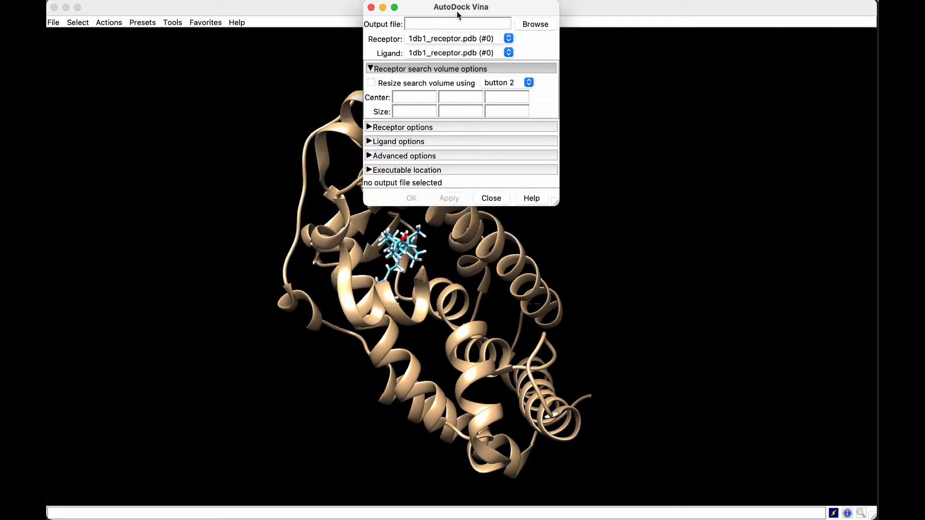
{"action": "left_click_drag", "start_coordinate": [459, 13], "coordinate": [532, 177]}
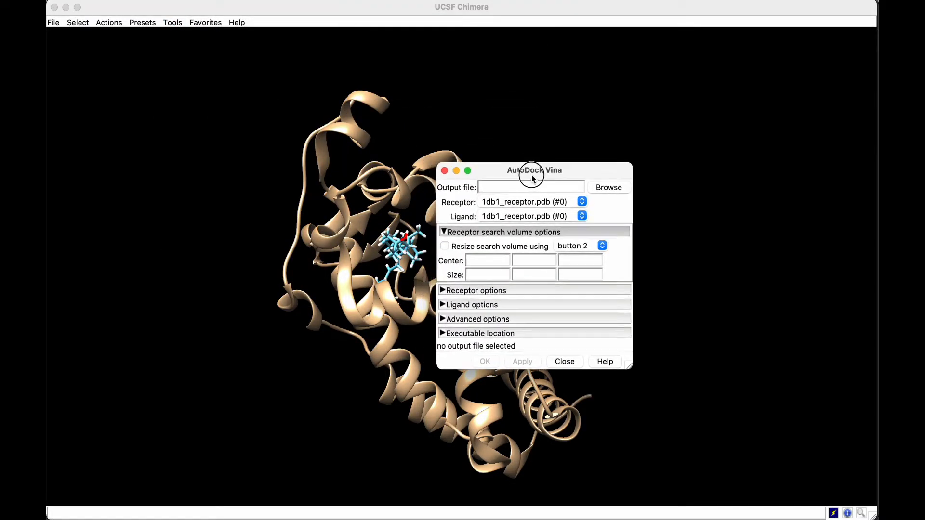
{"action": "left_click", "coordinate": [609, 188]}
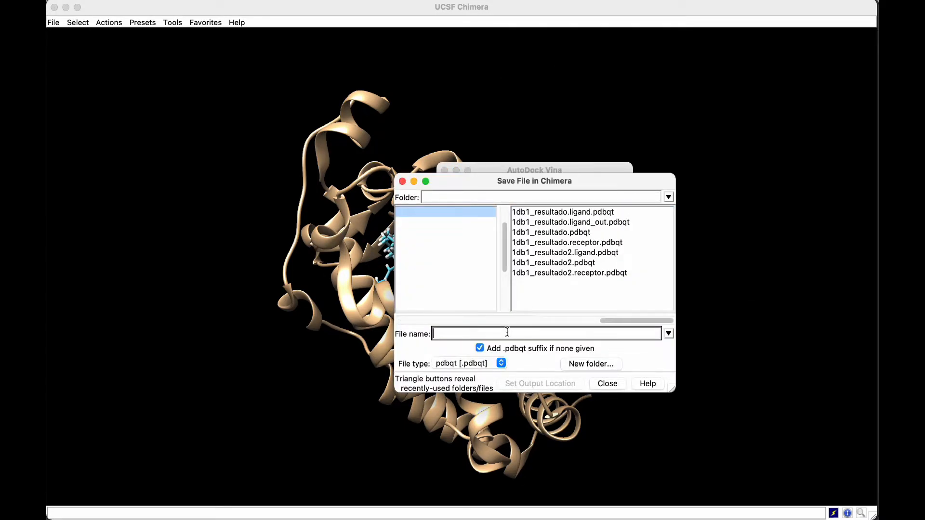
{"action": "type", "text": "1db1"}
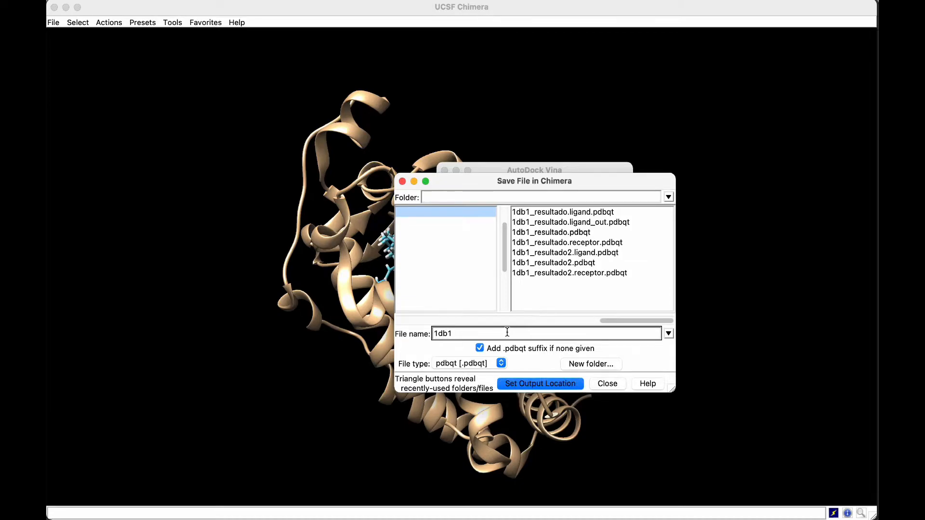
{"action": "type", "text": "_resultado"}
{"action": "left_click", "coordinate": [538, 384]}
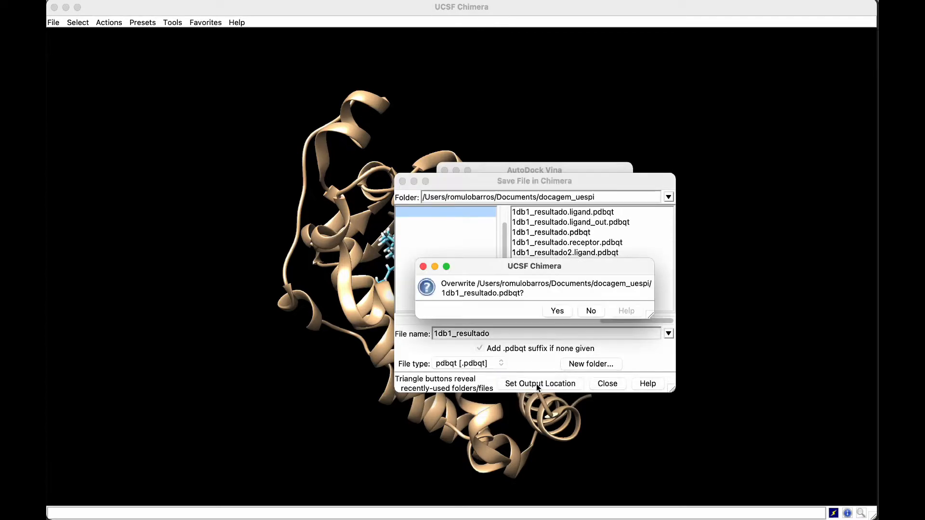
{"action": "left_click", "coordinate": [557, 311]}
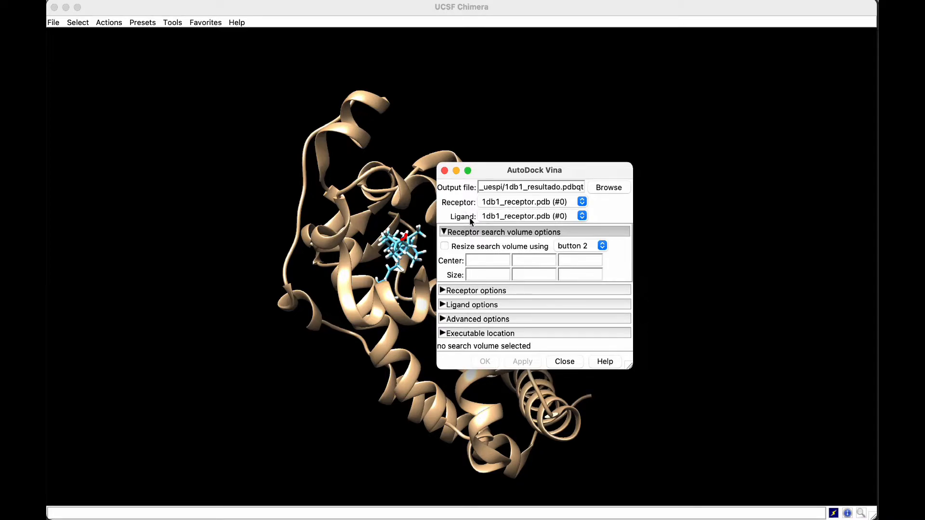
{"action": "left_click", "coordinate": [565, 220]}
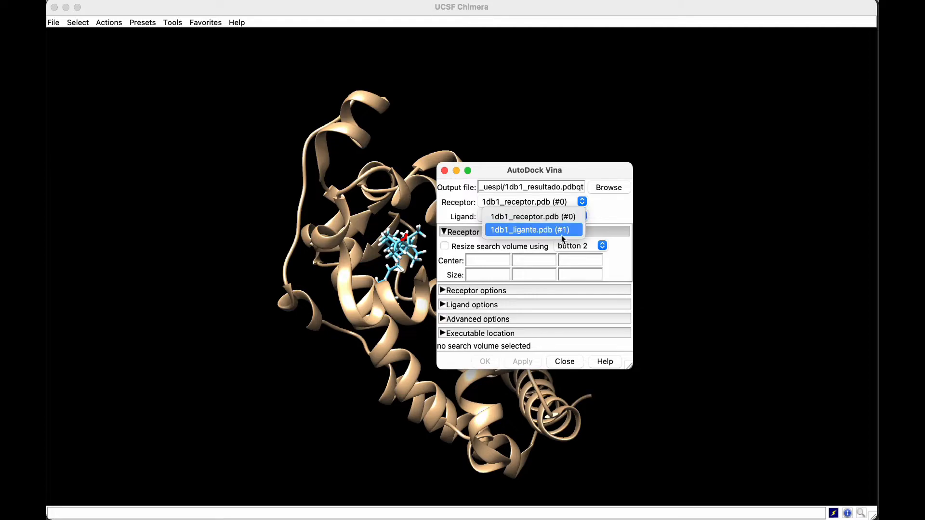
{"action": "left_click", "coordinate": [563, 231]}
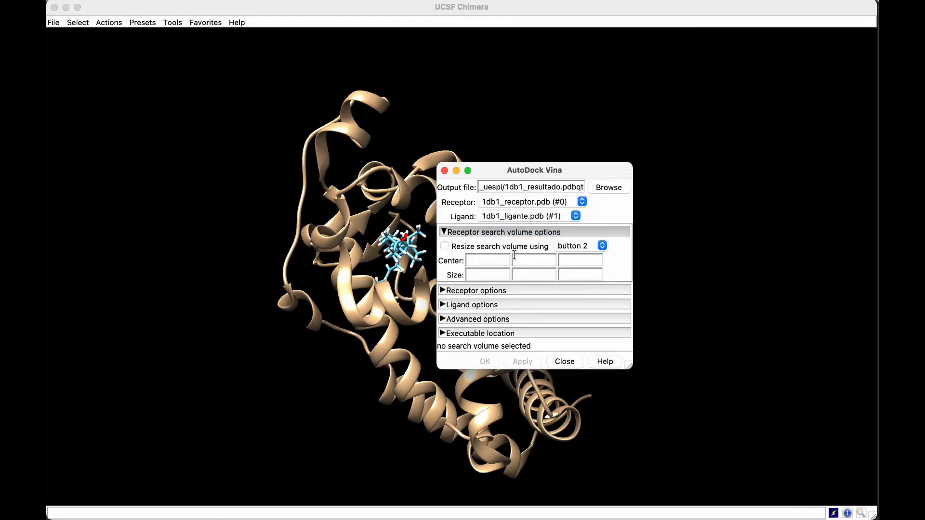
{"action": "left_click", "coordinate": [505, 260]}
{"action": "key", "text": "super+v"}
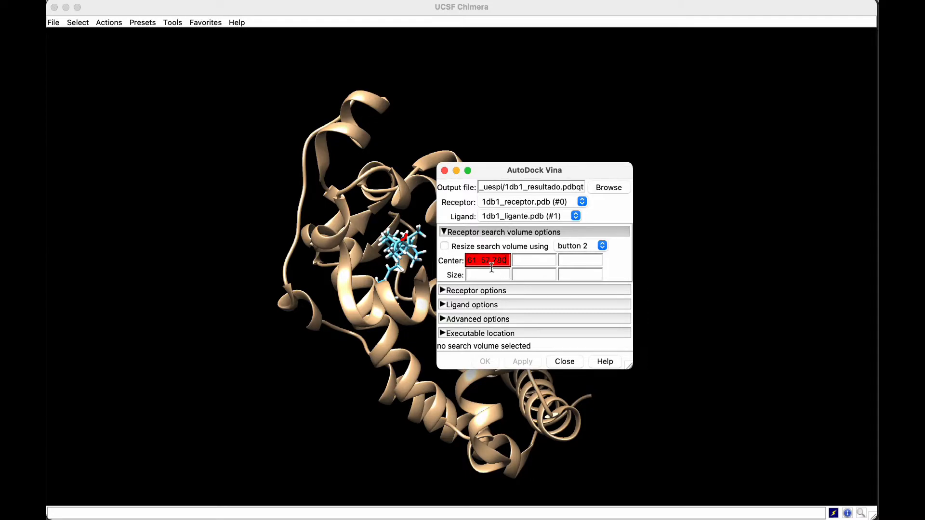
{"action": "key", "text": "Tab"}
{"action": "key", "text": "Tab"}
{"action": "left_click_drag", "start_coordinate": [479, 262], "coordinate": [500, 263]}
{"action": "left_click", "coordinate": [500, 263]}
{"action": "key", "text": "Tab"}
{"action": "key", "text": "Tab"}
{"action": "key", "text": "Tab"}
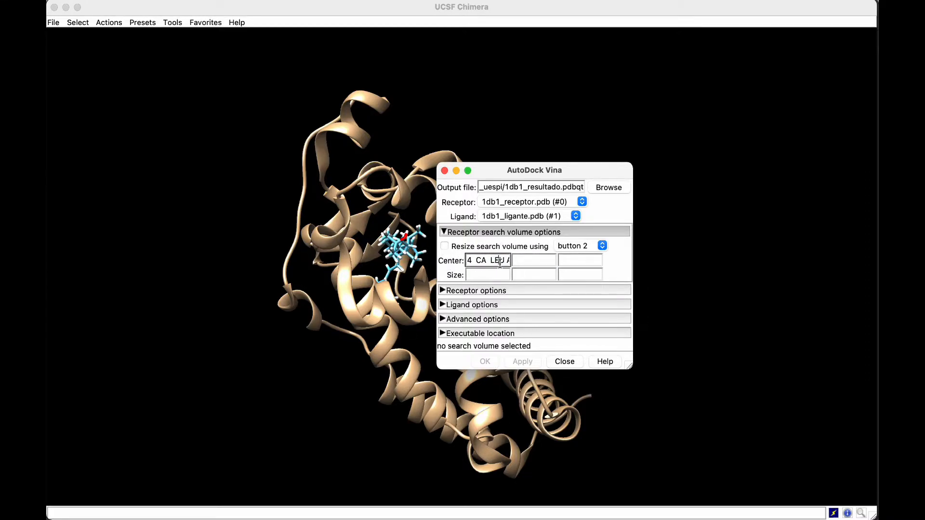
{"action": "key", "text": "super+a"}
{"action": "key", "text": "BackSpace"}
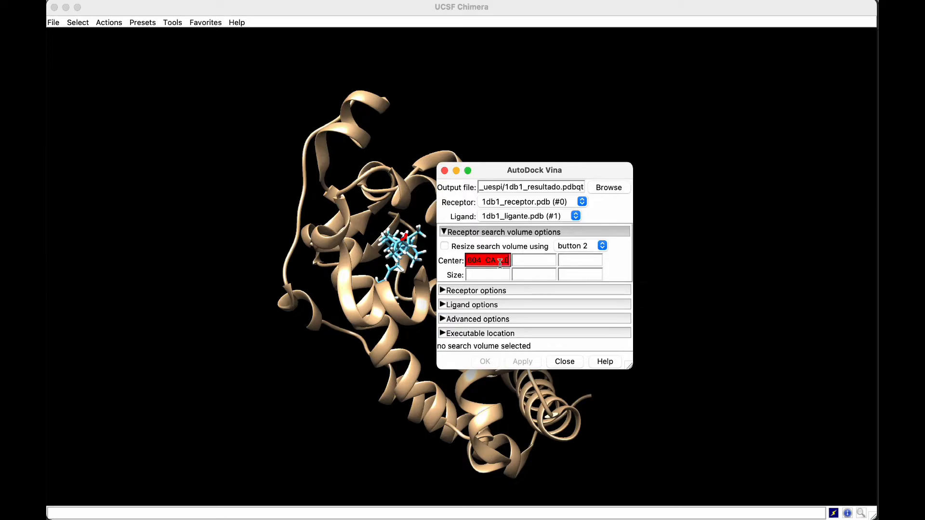
{"action": "key", "text": "super+a"}
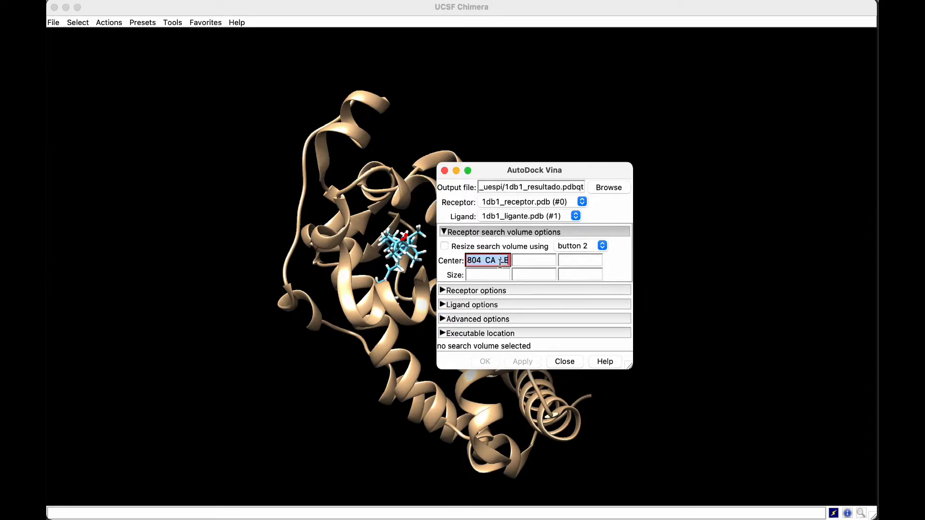
{"action": "key", "text": "BackSpace"}
{"action": "key", "text": "Tab"}
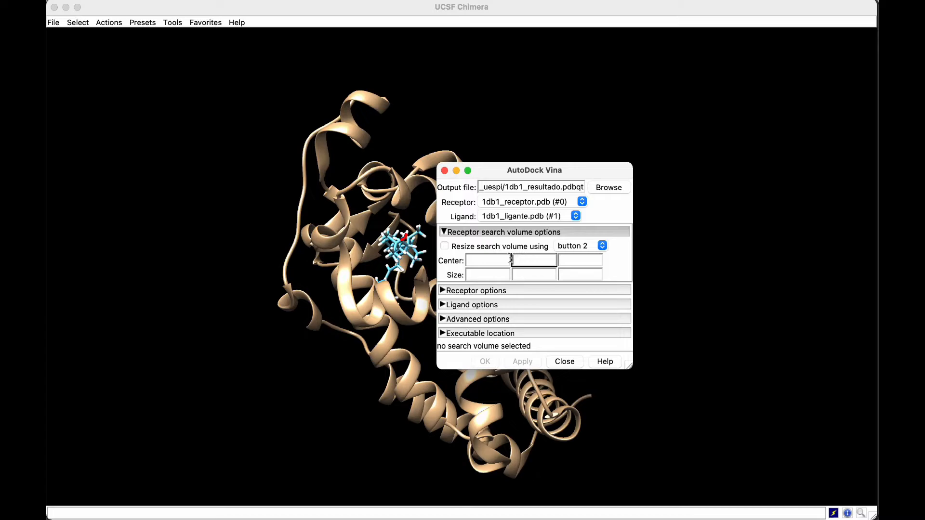
{"action": "key", "text": "Tab"}
{"action": "left_click", "coordinate": [499, 258]}
Switch to Finder and open 1db1.pdb from the docagem_uespi folder in a text editor.
{"action": "mouse_move", "coordinate": [155, 515]}
{"action": "left_click", "coordinate": [155, 490]}
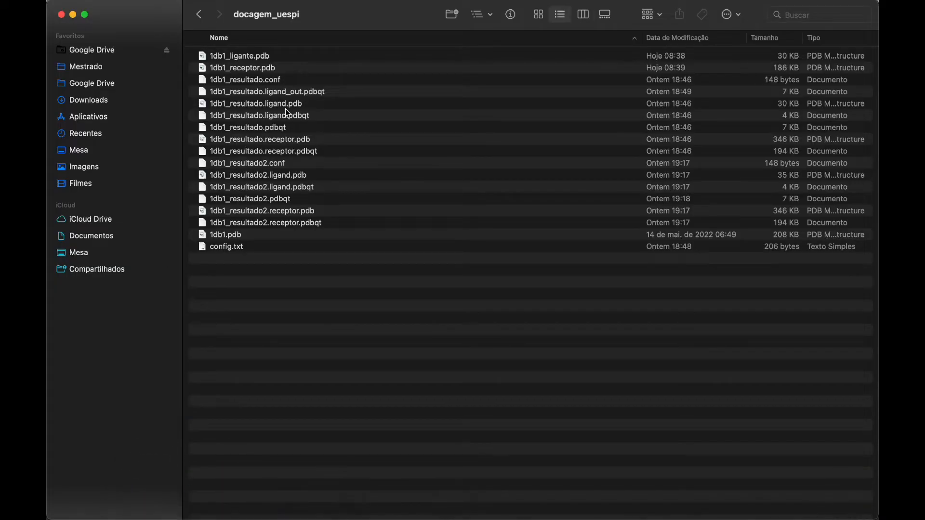
{"action": "left_click", "coordinate": [261, 237]}
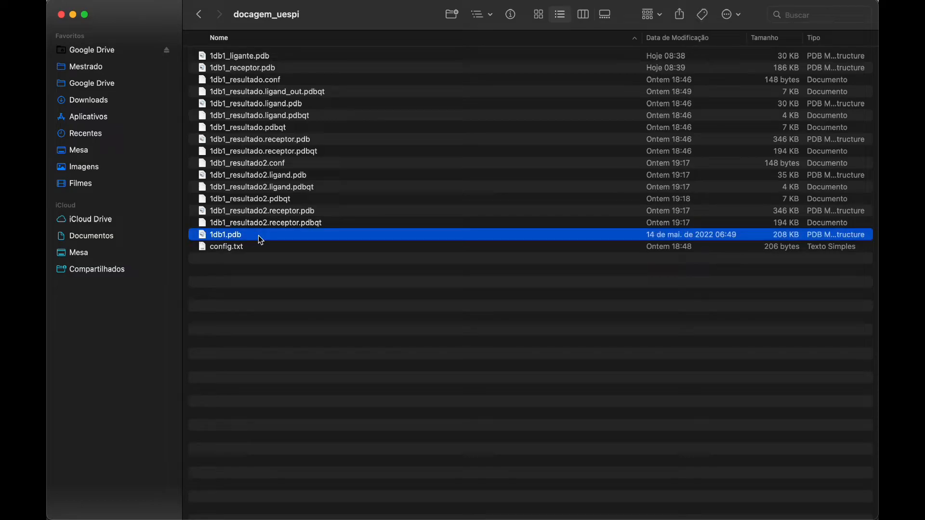
{"action": "right_click", "coordinate": [259, 235]}
{"action": "mouse_move", "coordinate": [415, 255]}
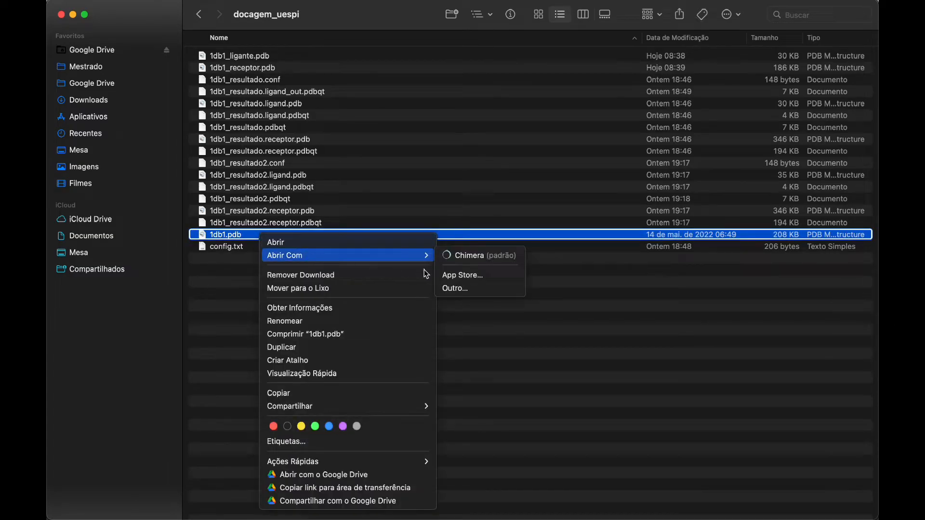
{"action": "left_click", "coordinate": [461, 288]}
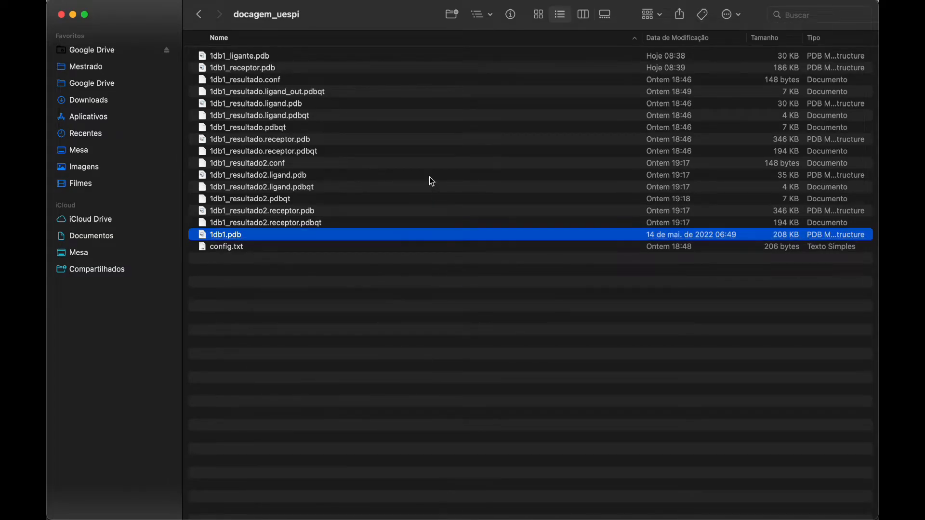
{"action": "scroll", "coordinate": [412, 224], "scroll_direction": "down", "scroll_amount": 6}
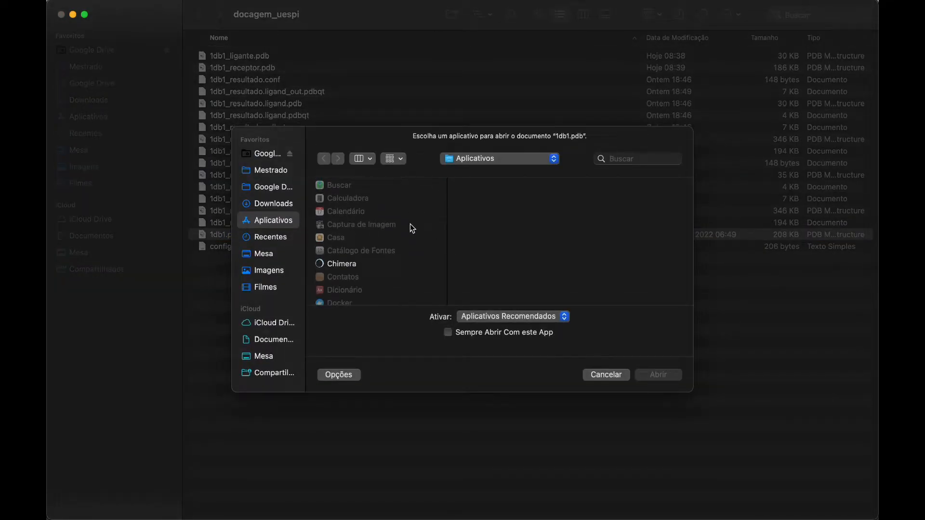
{"action": "double_click", "coordinate": [391, 220]}
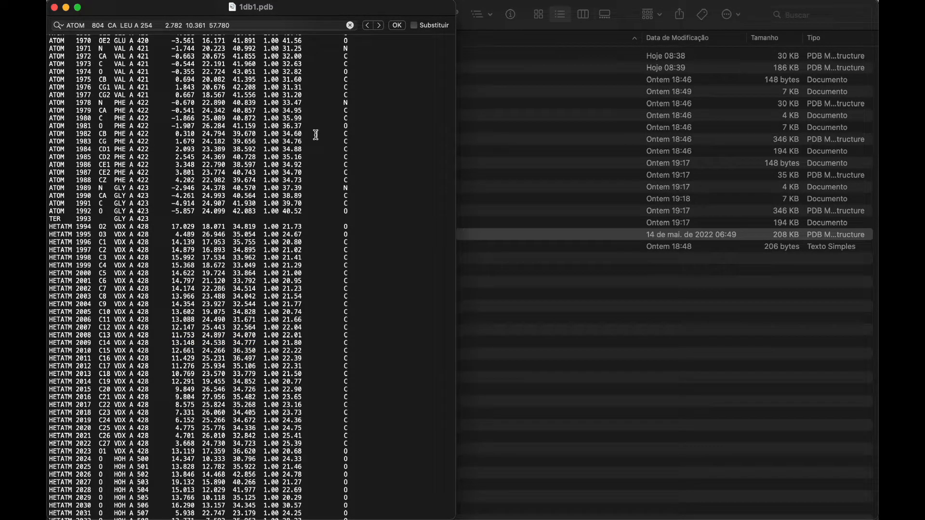
Search the 1db1.pdb text for residue number 428 to locate the ligand's atom records.
{"action": "key", "text": "super+f"}
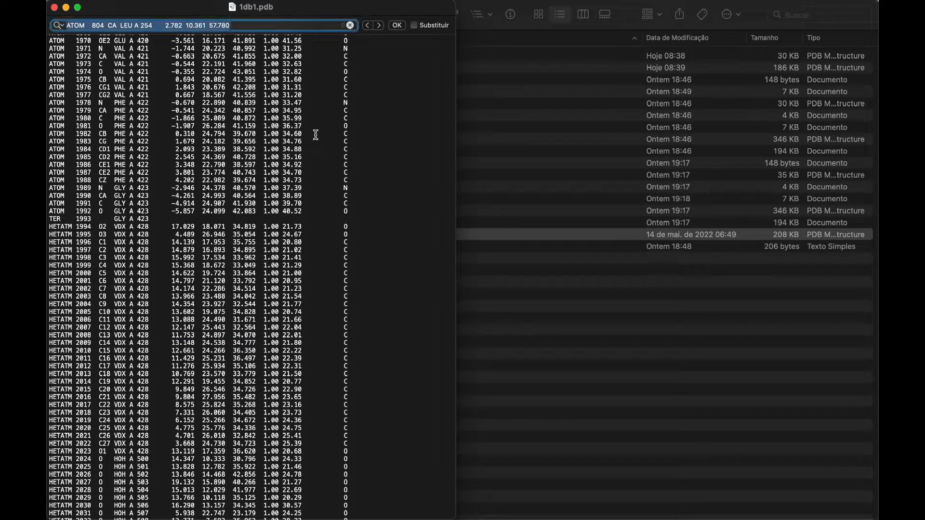
{"action": "type", "text": "428"}
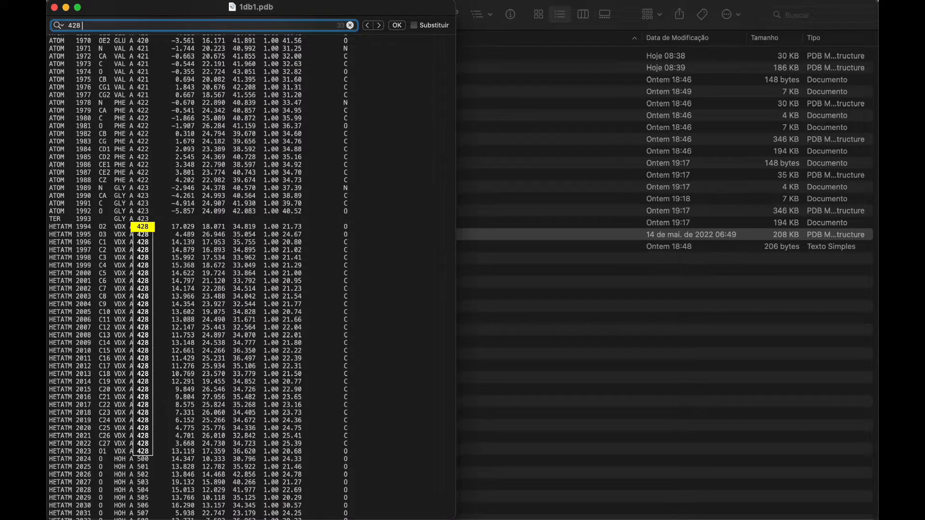
{"action": "key", "text": "Return"}
{"action": "key", "text": "Return"}
{"action": "key", "text": "Return"}
{"action": "key", "text": "Return"}
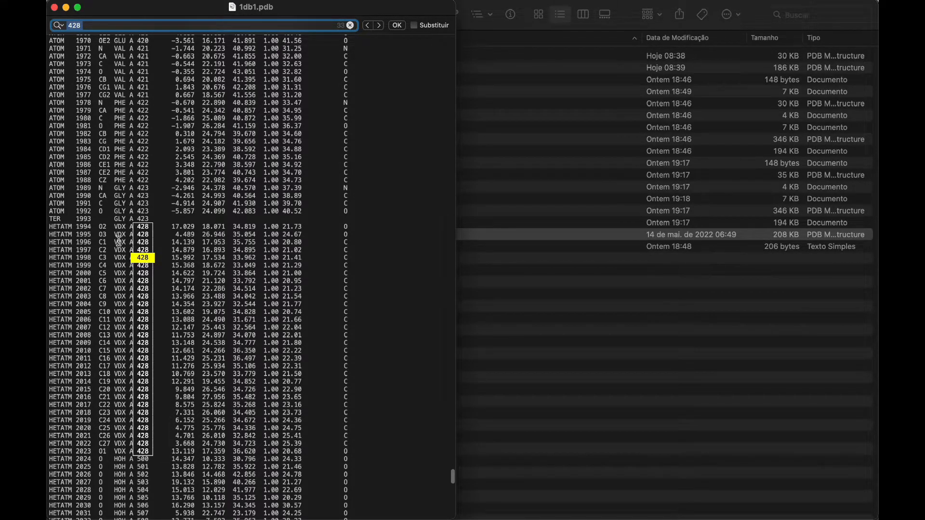
Copy the x, y and z coordinates of atom C14 of ligand VDX 428, and minimize the text file.
{"action": "left_click", "coordinate": [99, 344]}
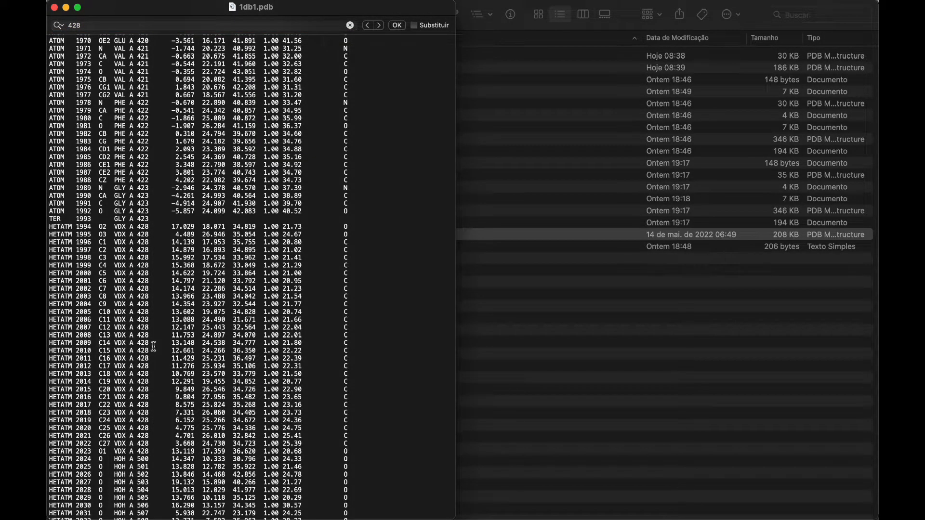
{"action": "left_click_drag", "start_coordinate": [172, 345], "coordinate": [257, 343]}
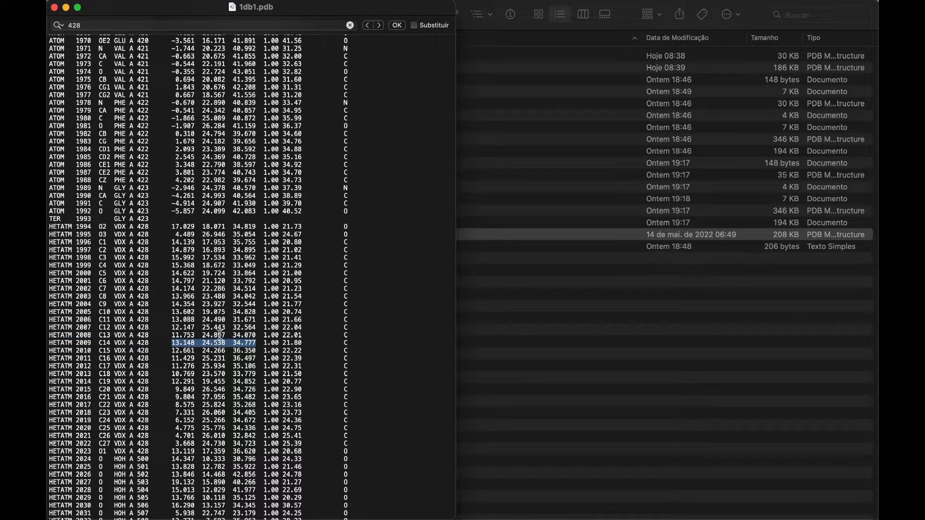
{"action": "left_click", "coordinate": [247, 349]}
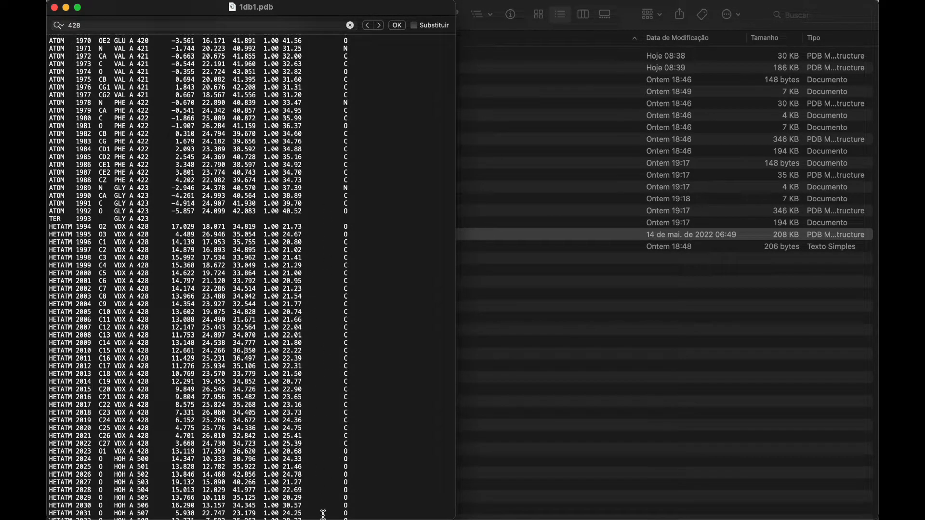
{"action": "left_click", "coordinate": [66, 8]}
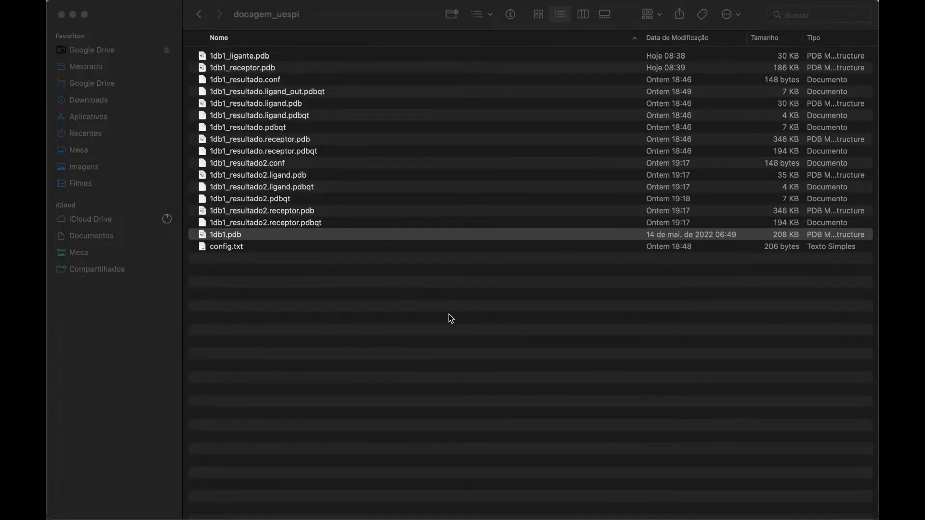
Switch back to Chimera and set the search volume's center x coordinate to 13.148.
{"action": "left_click", "coordinate": [449, 314]}
{"action": "mouse_move", "coordinate": [518, 510]}
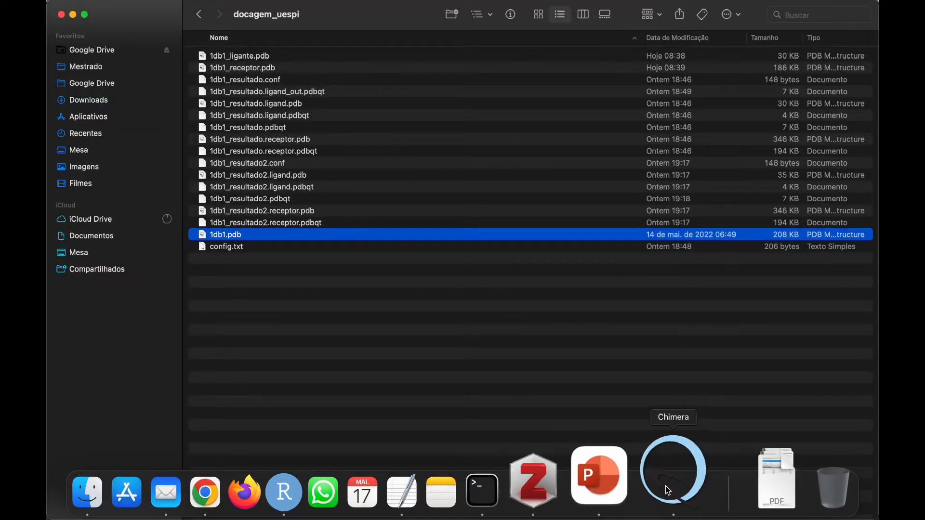
{"action": "left_click", "coordinate": [667, 489]}
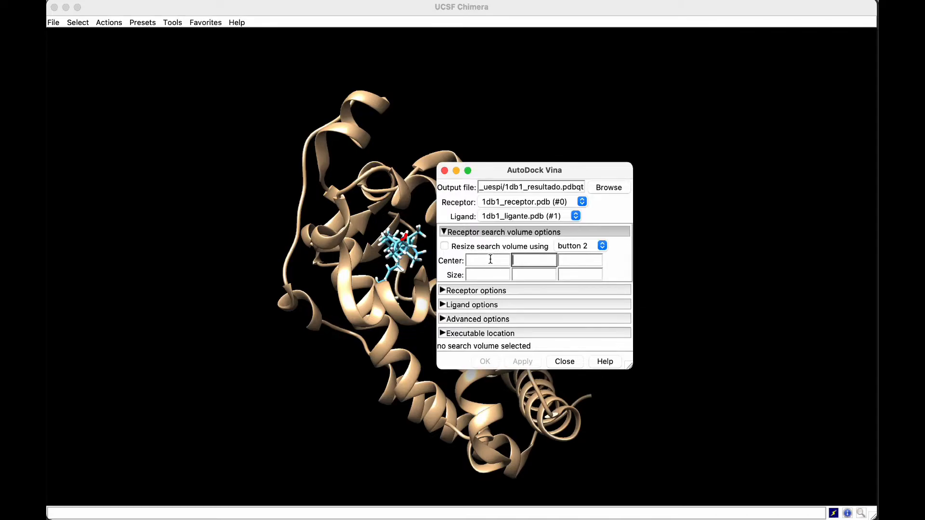
{"action": "left_click", "coordinate": [491, 260]}
{"action": "type", "text": "38 34777"}
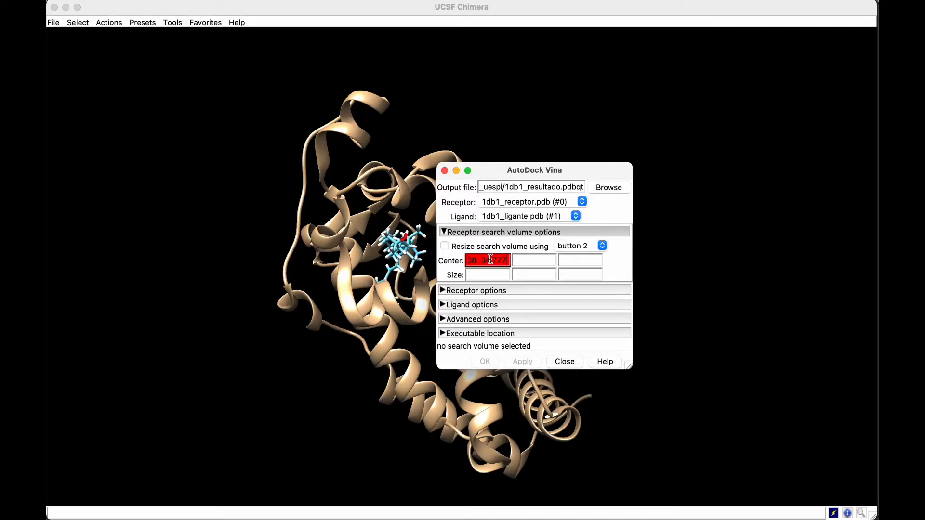
{"action": "key", "text": "BackSpace"}
{"action": "key", "text": "BackSpace"}
{"action": "key", "text": "BackSpace"}
{"action": "key", "text": "BackSpace"}
{"action": "key", "text": "BackSpace"}
{"action": "key", "text": "BackSpace"}
{"action": "key", "text": "BackSpace"}
{"action": "key", "text": "BackSpace"}
{"action": "key", "text": "BackSpace"}
{"action": "key", "text": "BackSpace"}
{"action": "key", "text": "BackSpace"}
{"action": "key", "text": "BackSpace"}
{"action": "key", "text": "BackSpace"}
{"action": "key", "text": "BackSpace"}
{"action": "key", "text": "BackSpace"}
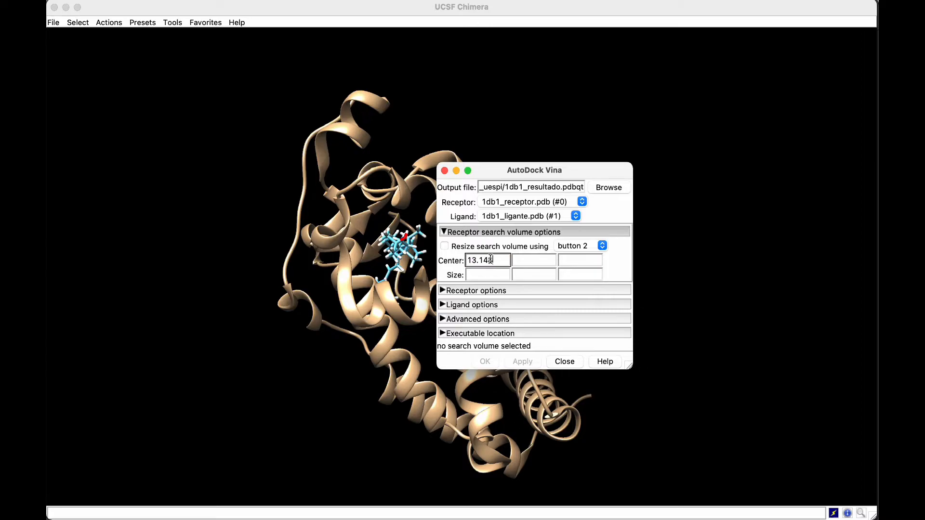
{"action": "type", "text": "8"}
Set the search volume's center y coordinate to 24.538.
{"action": "left_click", "coordinate": [529, 261]}
{"action": "type", "text": "6.21538"}
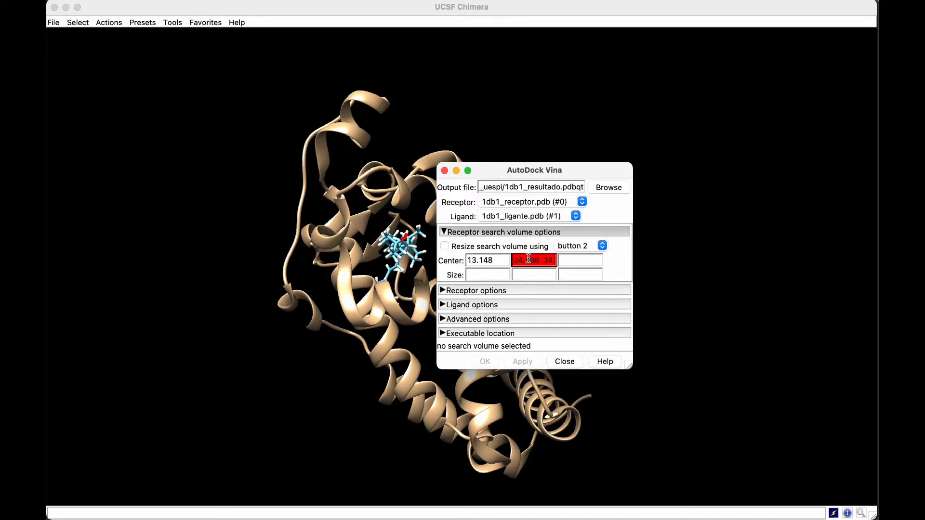
{"action": "key", "text": "BackSpace"}
{"action": "key", "text": "BackSpace"}
{"action": "left_click", "coordinate": [528, 259]}
{"action": "key", "text": "BackSpace"}
{"action": "key", "text": "BackSpace"}
{"action": "key", "text": "BackSpace"}
{"action": "key", "text": "BackSpace"}
{"action": "key", "text": "BackSpace"}
{"action": "key", "text": "BackSpace"}
{"action": "key", "text": "BackSpace"}
{"action": "key", "text": "BackSpace"}
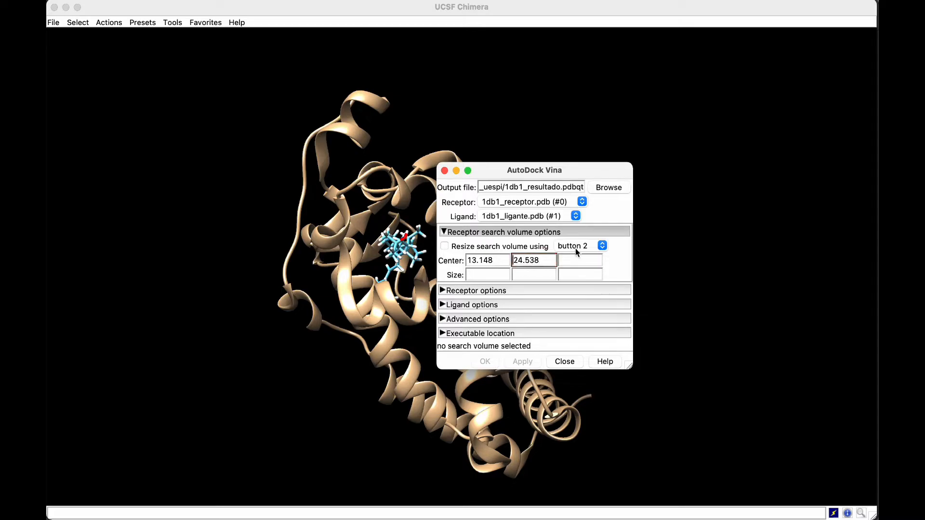
Set the search volume's center z coordinate to 34.777.
{"action": "left_click", "coordinate": [576, 259]}
{"action": "key", "text": "super+v"}
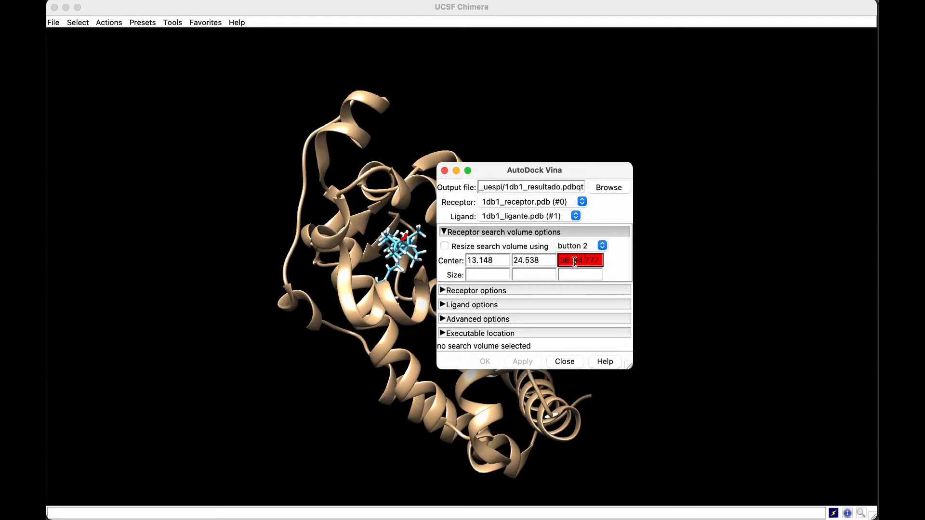
{"action": "left_click", "coordinate": [574, 260]}
{"action": "key", "text": "BackSpace"}
{"action": "key", "text": "BackSpace"}
{"action": "key", "text": "BackSpace"}
{"action": "key", "text": "BackSpace"}
{"action": "key", "text": "BackSpace"}
{"action": "key", "text": "BackSpace"}
{"action": "key", "text": "BackSpace"}
{"action": "key", "text": "BackSpace"}
{"action": "key", "text": "BackSpace"}
{"action": "key", "text": "BackSpace"}
{"action": "key", "text": "BackSpace"}
{"action": "key", "text": "BackSpace"}
{"action": "key", "text": "BackSpace"}
{"action": "key", "text": "BackSpace"}
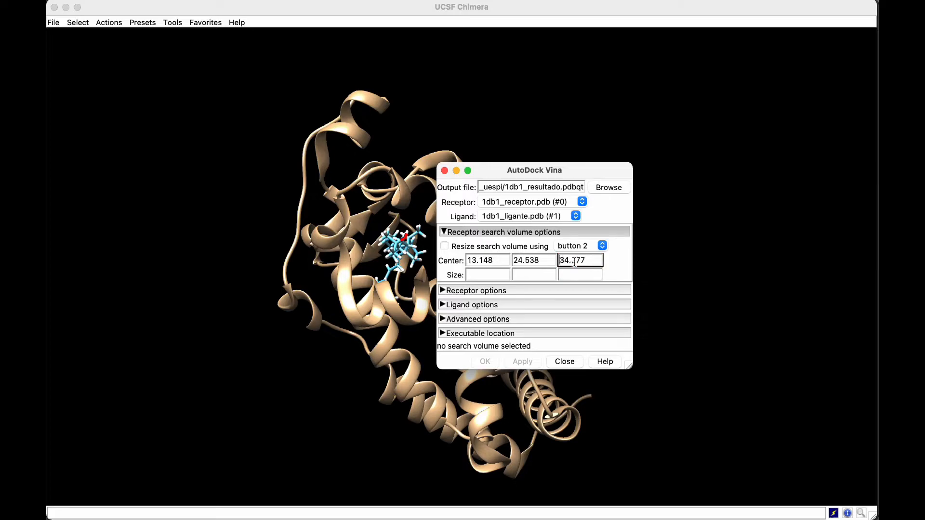
Set the receptor search volume's size to 22 in all three dimensions.
{"action": "left_click", "coordinate": [493, 274]}
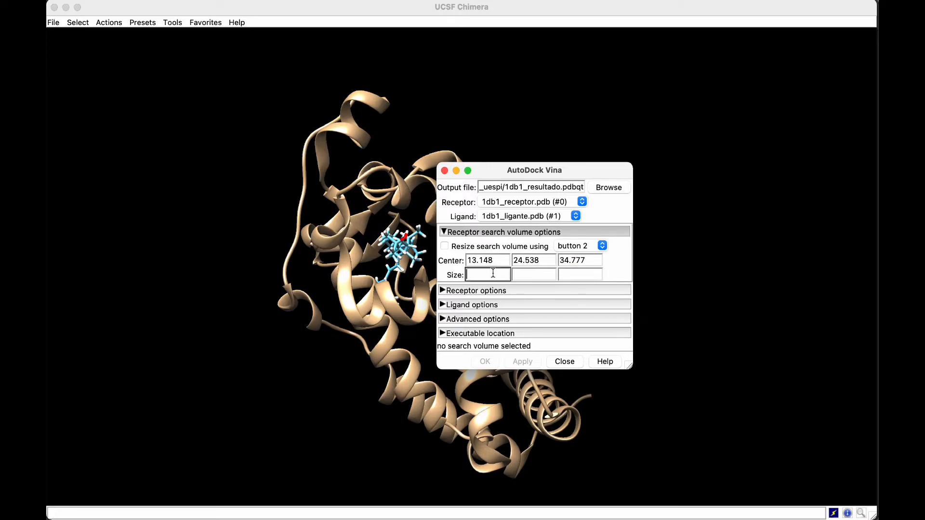
{"action": "type", "text": "22"}
{"action": "key", "text": "Tab"}
{"action": "type", "text": "22"}
{"action": "key", "text": "Tab"}
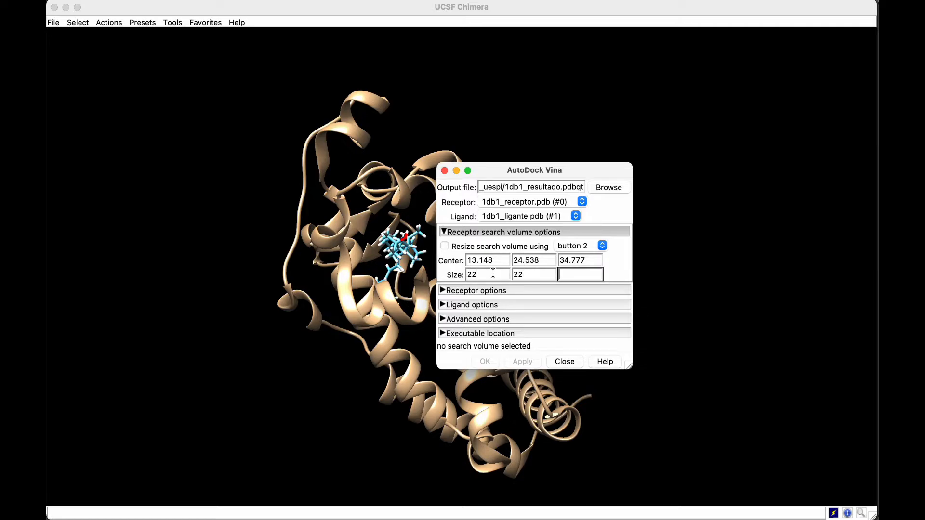
{"action": "type", "text": "22"}
{"action": "key", "text": "Tab"}
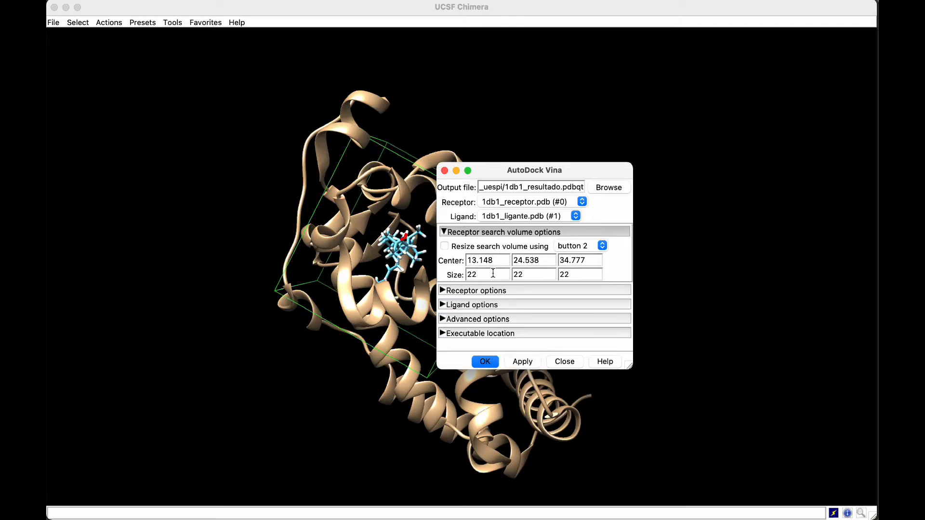
Inspect the search box around the receptor and ligand from several angles, checking the position of the ligand's C14 atom.
{"action": "left_click_drag", "start_coordinate": [542, 173], "coordinate": [655, 173]}
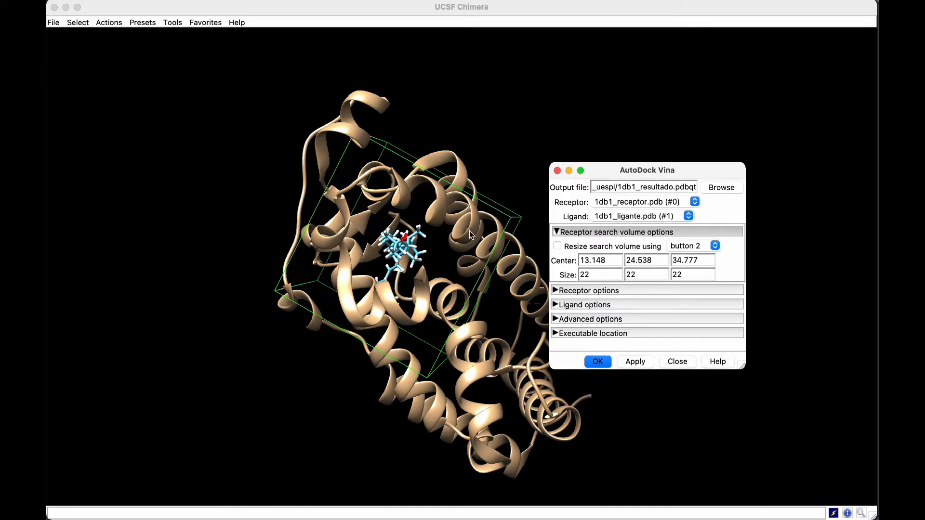
{"action": "left_click", "coordinate": [462, 218]}
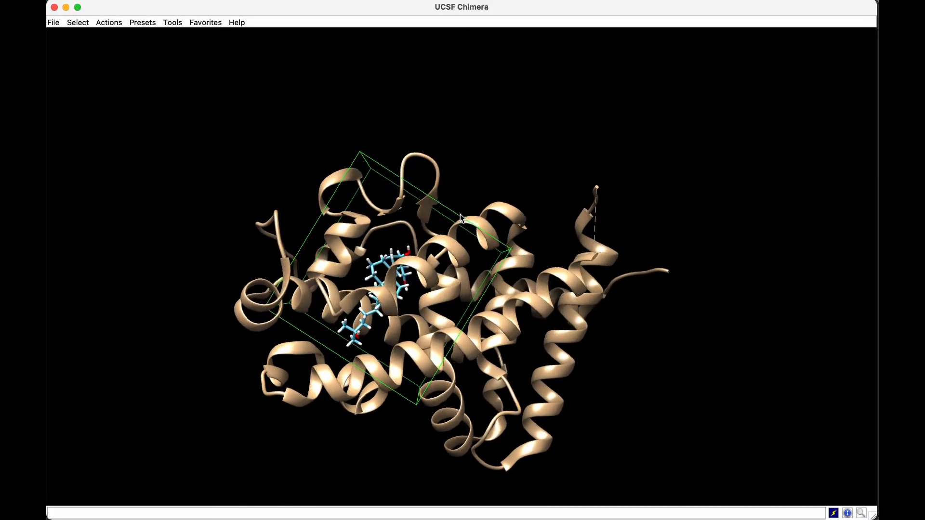
{"action": "scroll", "coordinate": [380, 283], "scroll_direction": "left", "scroll_amount": 5}
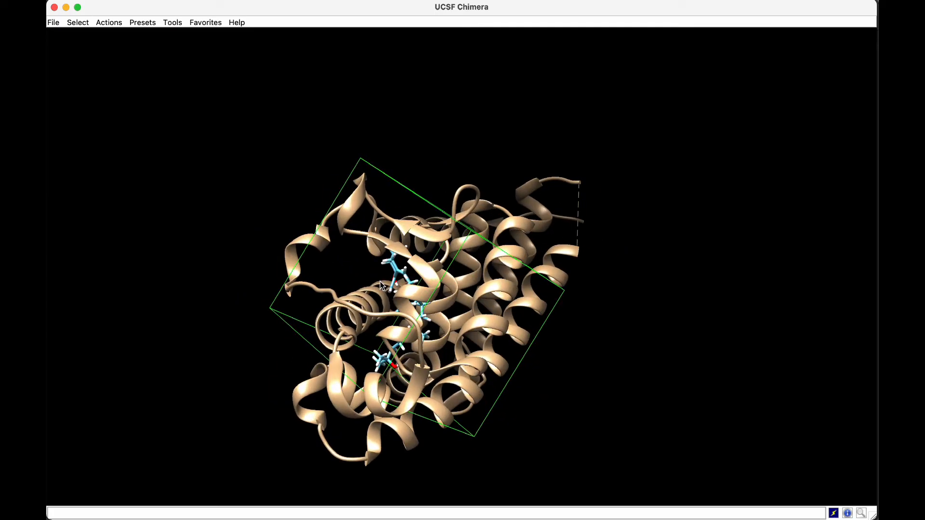
{"action": "scroll", "coordinate": [380, 282], "scroll_direction": "right", "scroll_amount": 2}
{"action": "mouse_move", "coordinate": [399, 308]}
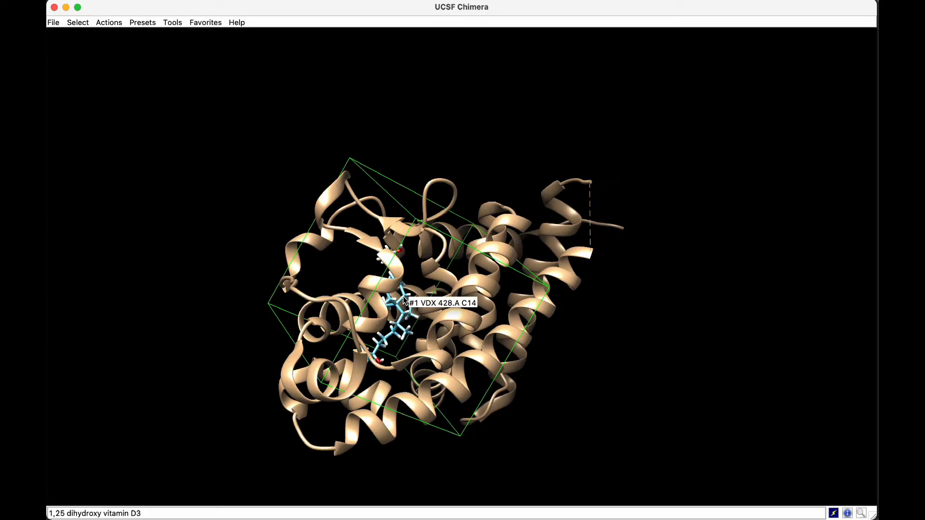
{"action": "scroll", "coordinate": [403, 298], "scroll_direction": "left", "scroll_amount": 5}
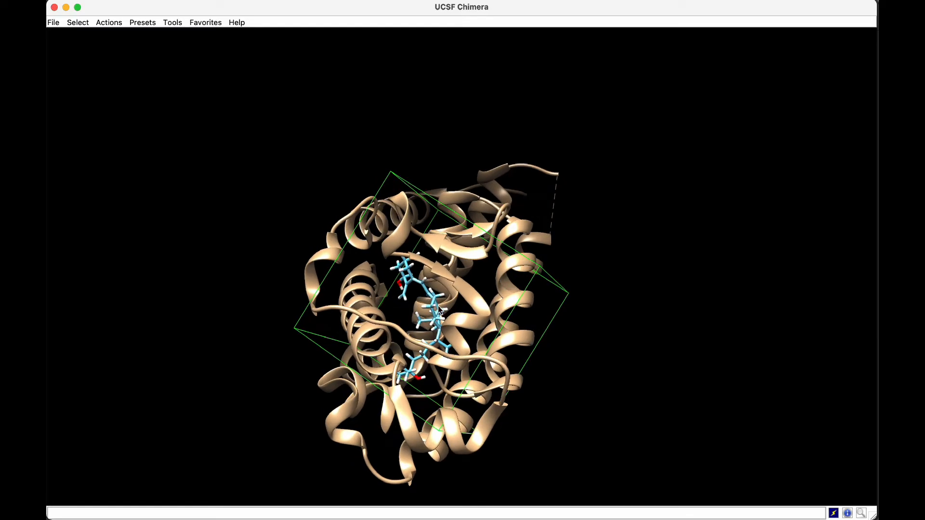
{"action": "mouse_move", "coordinate": [439, 310]}
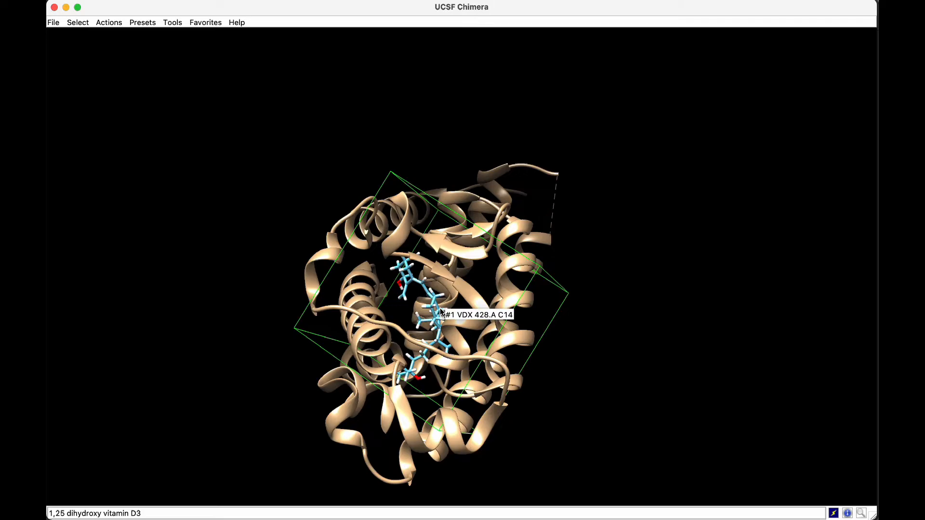
Return to the AutoDock Vina settings and review the receptor, ligand and advanced options.
{"action": "scroll", "coordinate": [441, 308], "scroll_direction": "down", "scroll_amount": 5}
{"action": "key", "text": "ctrl+Up"}
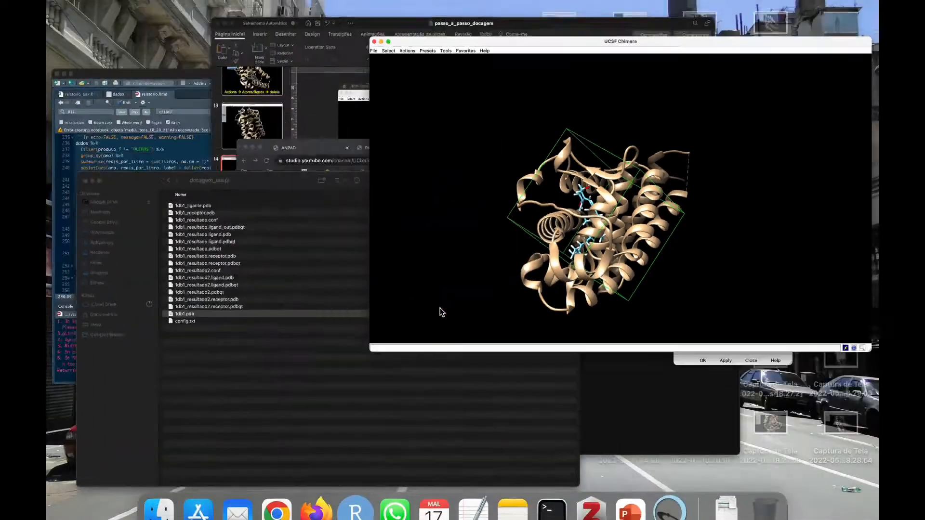
{"action": "left_click", "coordinate": [773, 340]}
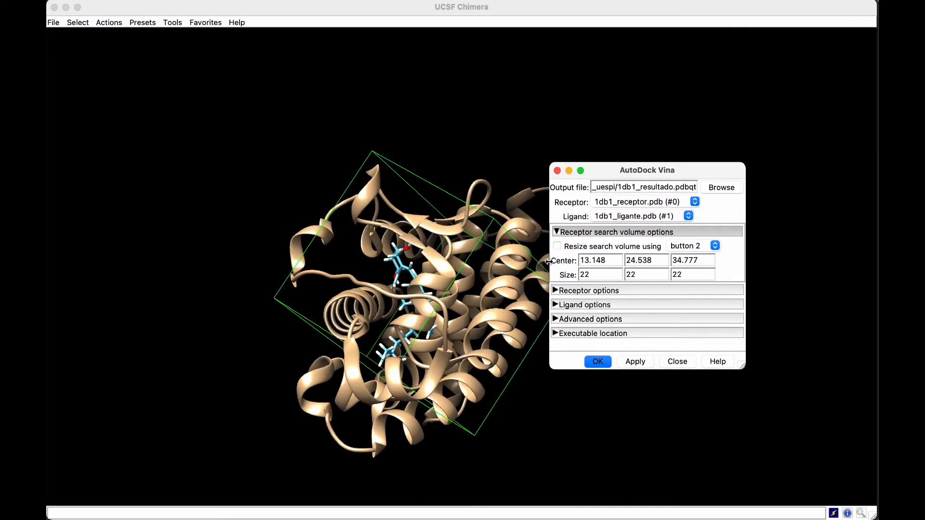
{"action": "left_click", "coordinate": [589, 291]}
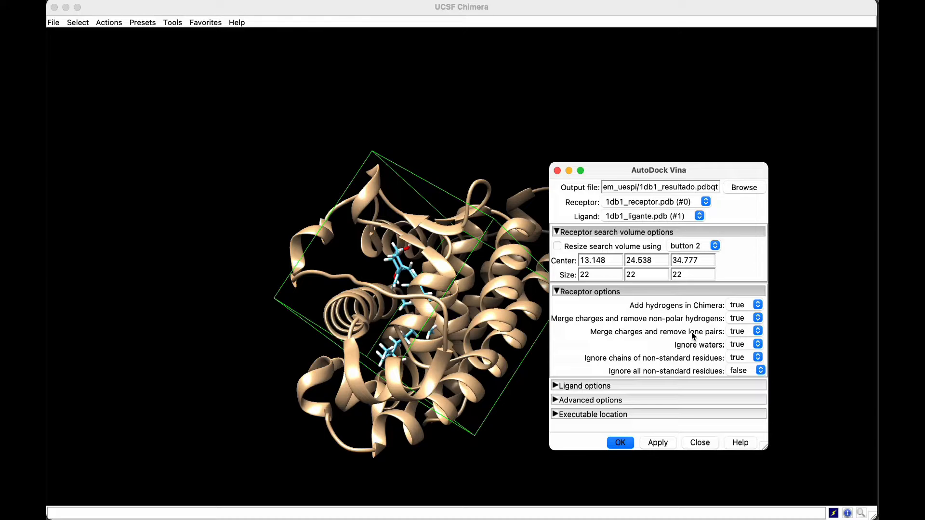
{"action": "left_click", "coordinate": [699, 292]}
{"action": "left_click", "coordinate": [685, 306]}
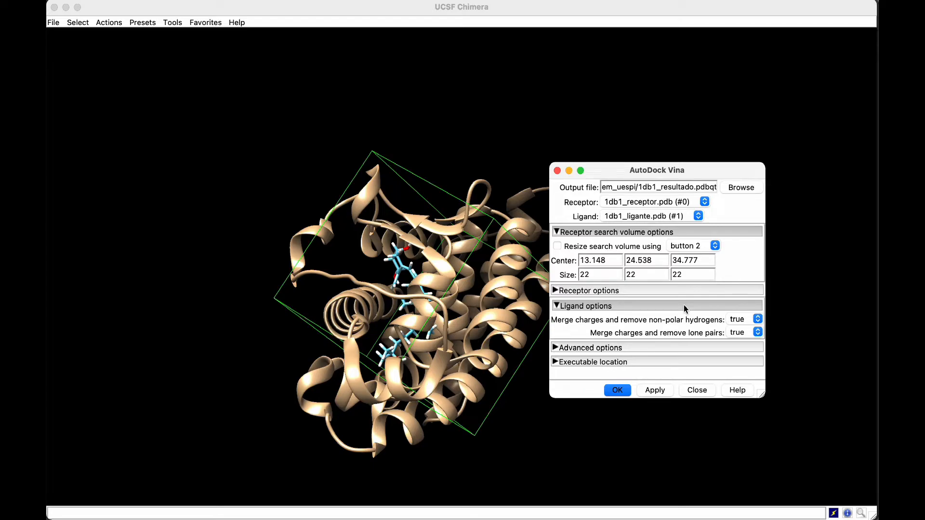
{"action": "left_click", "coordinate": [684, 307]}
{"action": "left_click", "coordinate": [670, 320]}
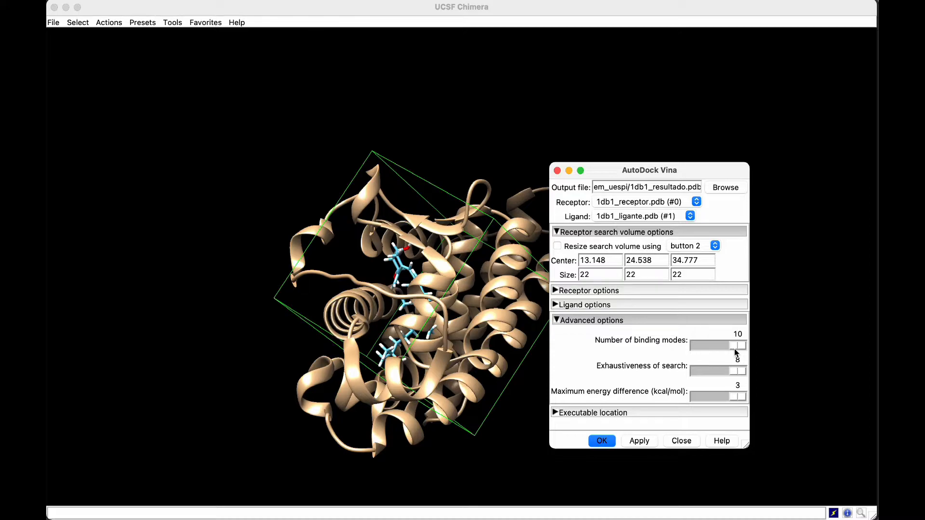
{"action": "left_click", "coordinate": [725, 321]}
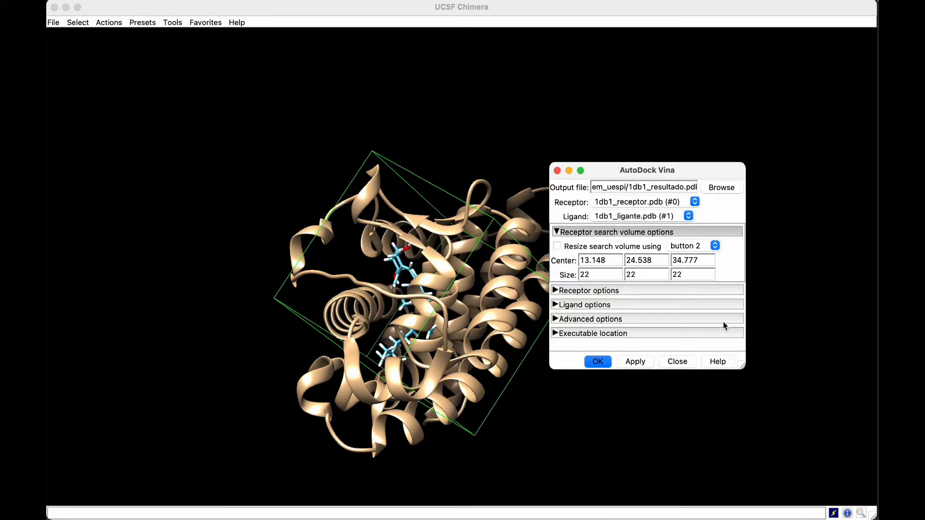
Check the path of the local Vina executable and run the docking with the configured settings.
{"action": "left_click", "coordinate": [680, 334]}
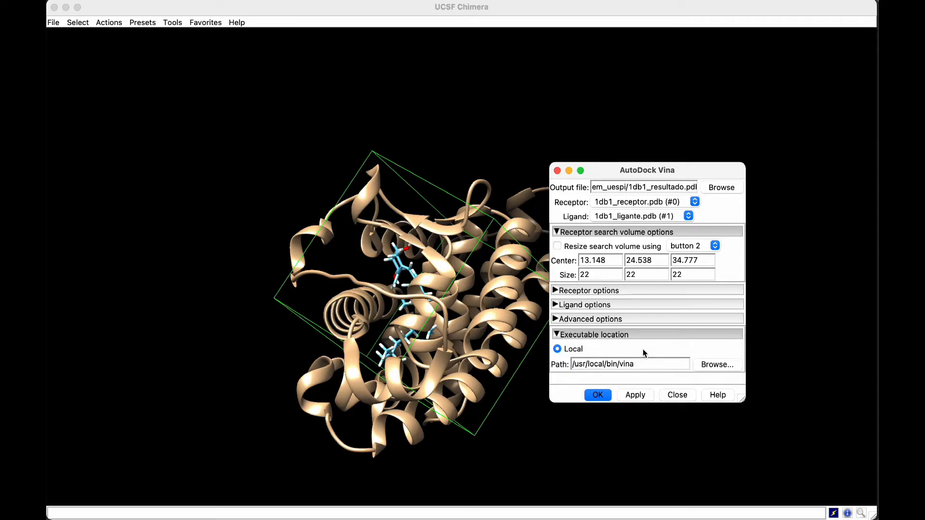
{"action": "left_click", "coordinate": [620, 336]}
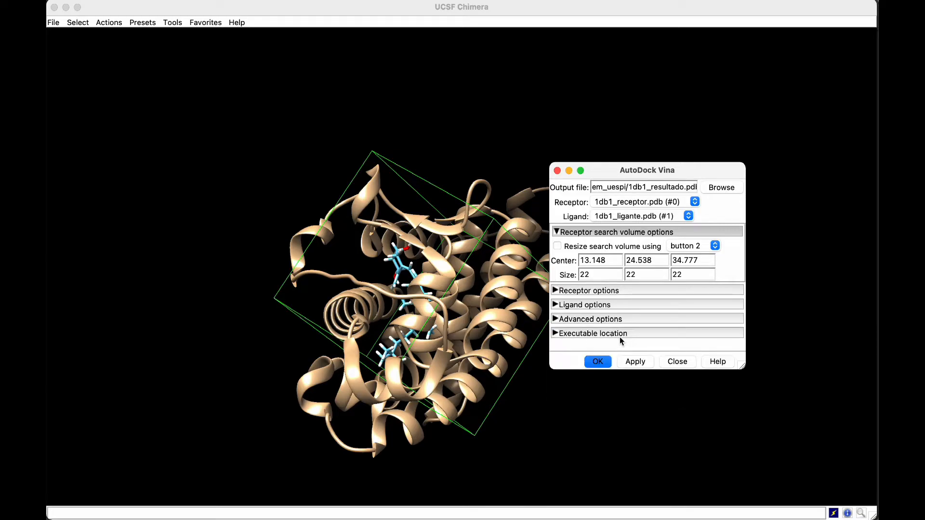
{"action": "left_click", "coordinate": [620, 337]}
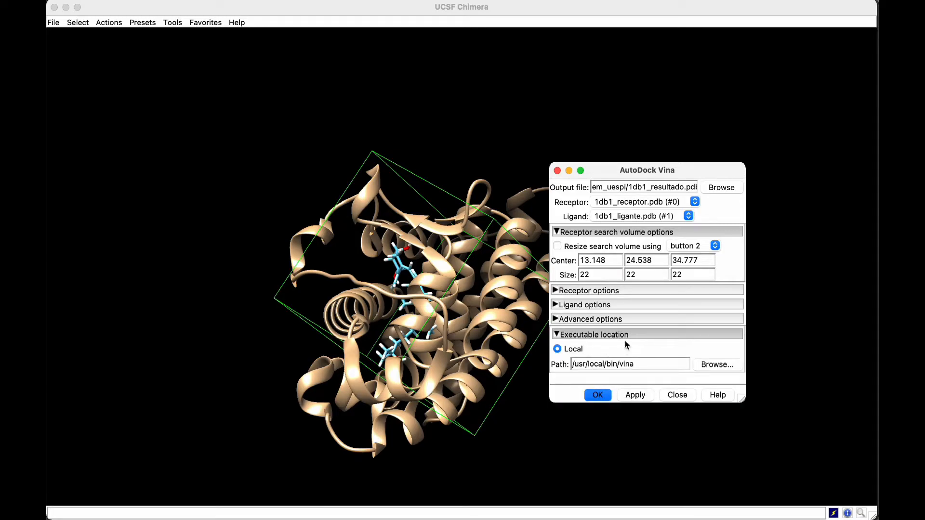
{"action": "left_click", "coordinate": [629, 336]}
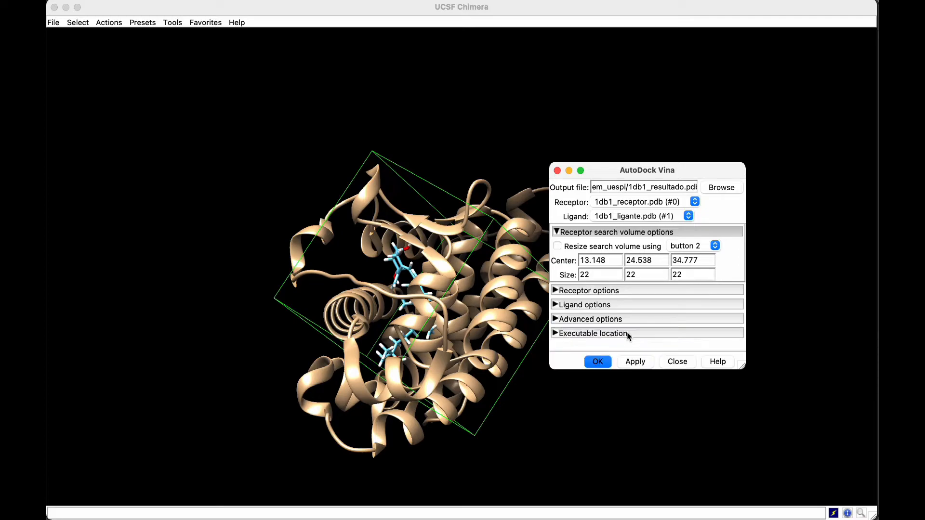
{"action": "left_click", "coordinate": [598, 363]}
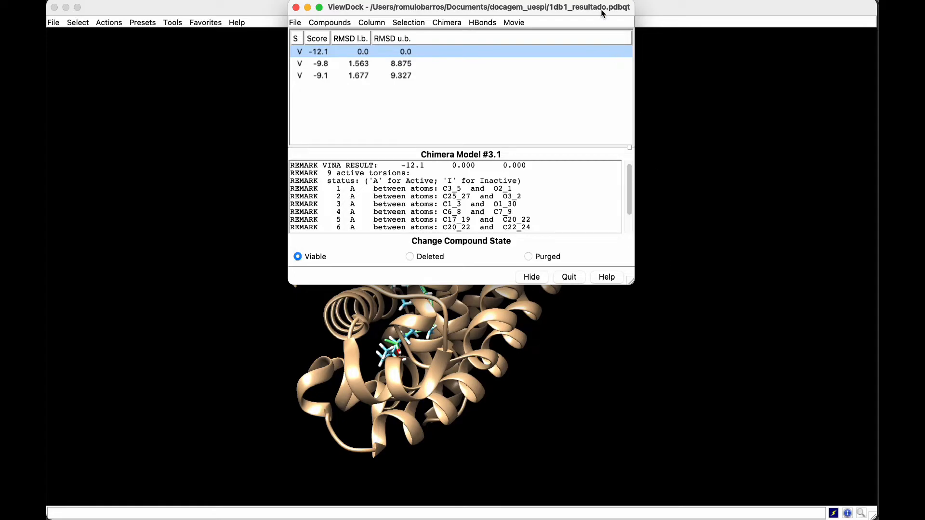
Go through the docked poses in the ViewDock results, with the results window moved clear of the protein.
{"action": "left_click_drag", "start_coordinate": [603, 13], "coordinate": [585, 133]}
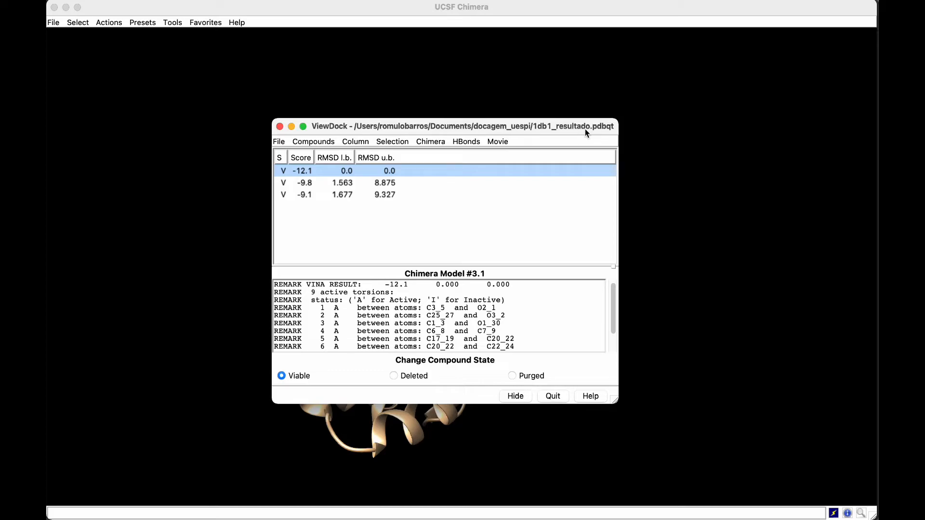
{"action": "left_click_drag", "start_coordinate": [585, 130], "coordinate": [586, 139]}
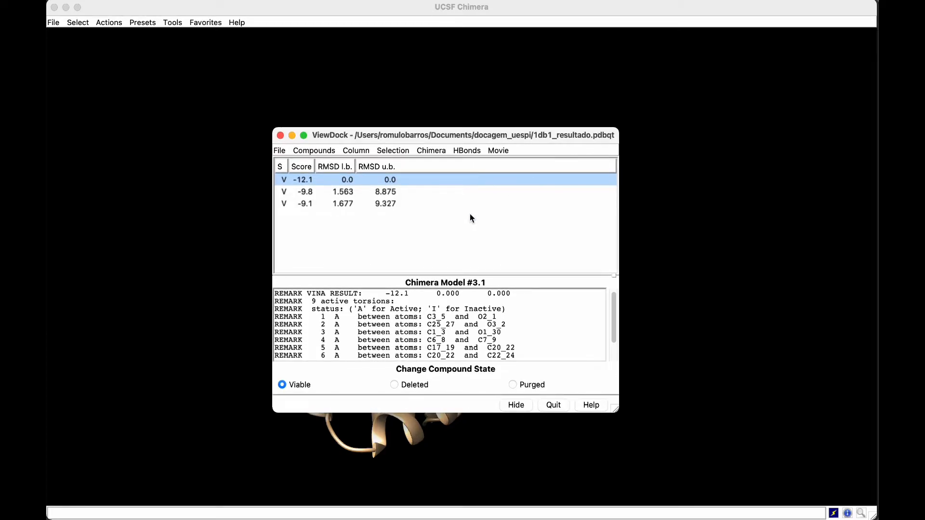
{"action": "left_click", "coordinate": [394, 193]}
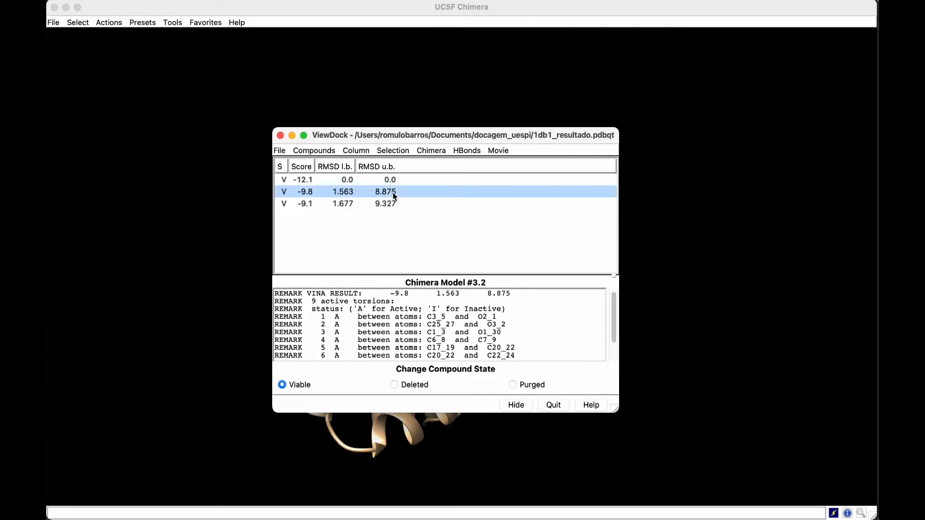
{"action": "key", "text": "Down"}
{"action": "key", "text": "Up"}
{"action": "key", "text": "Up"}
{"action": "key", "text": "Down"}
{"action": "key", "text": "Down"}
{"action": "left_click_drag", "start_coordinate": [442, 141], "coordinate": [152, 97]}
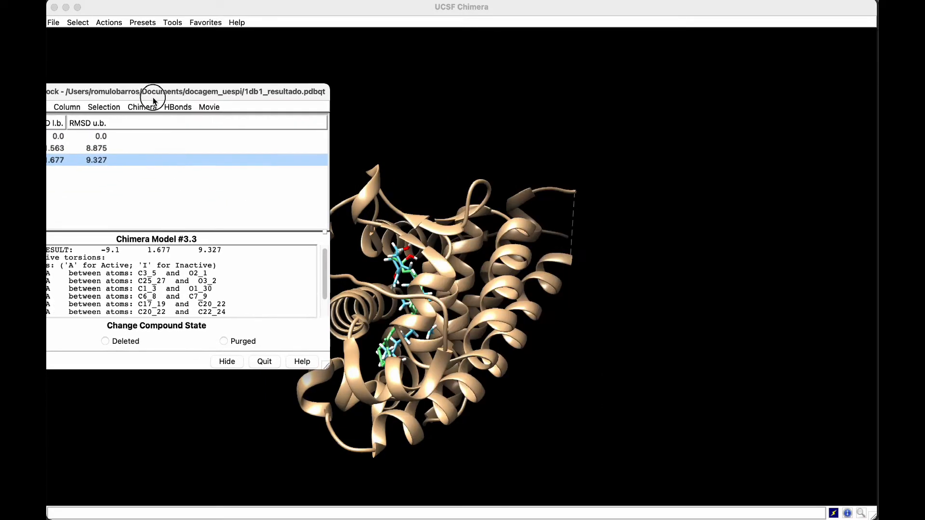
{"action": "key", "text": "Up"}
{"action": "key", "text": "Up"}
{"action": "key", "text": "Down"}
{"action": "key", "text": "Down"}
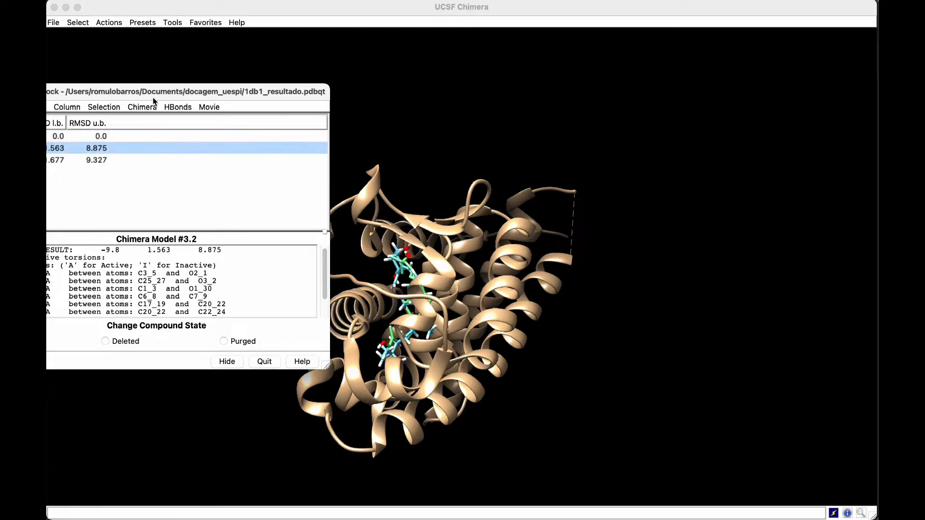
Compare each docked pose with the original ligand in a close-up of the receptor's binding site.
{"action": "left_click", "coordinate": [415, 345]}
{"action": "scroll", "coordinate": [414, 344], "scroll_direction": "up", "scroll_amount": 10}
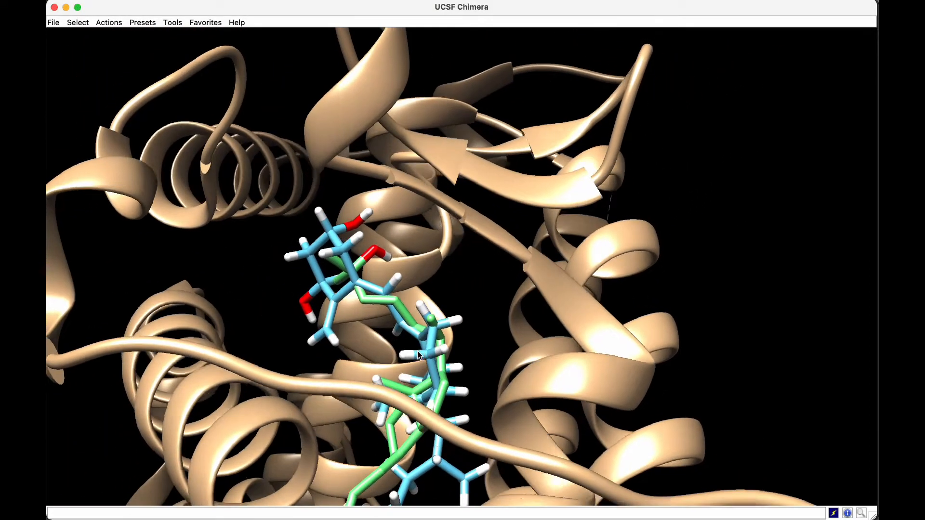
{"action": "left_click_drag", "start_coordinate": [418, 352], "coordinate": [420, 322]}
{"action": "key", "text": "ctrl+Up"}
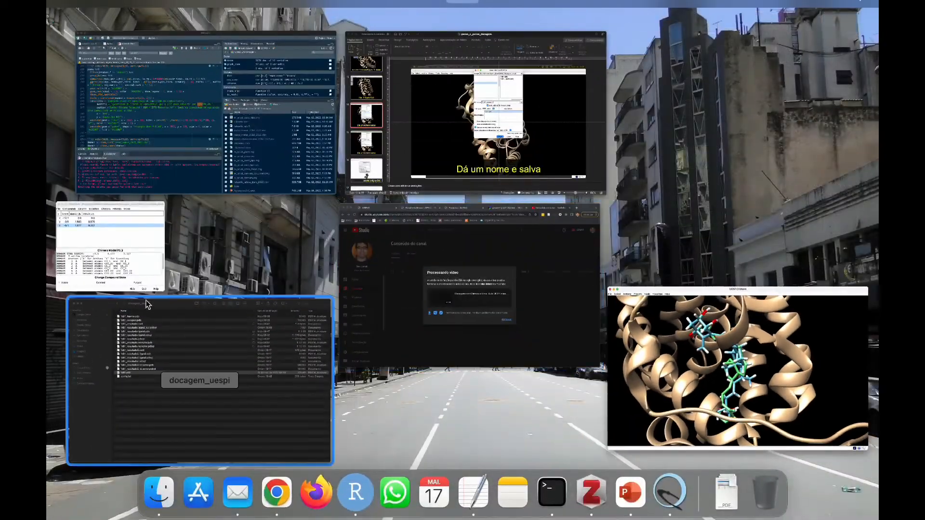
{"action": "left_click", "coordinate": [118, 264]}
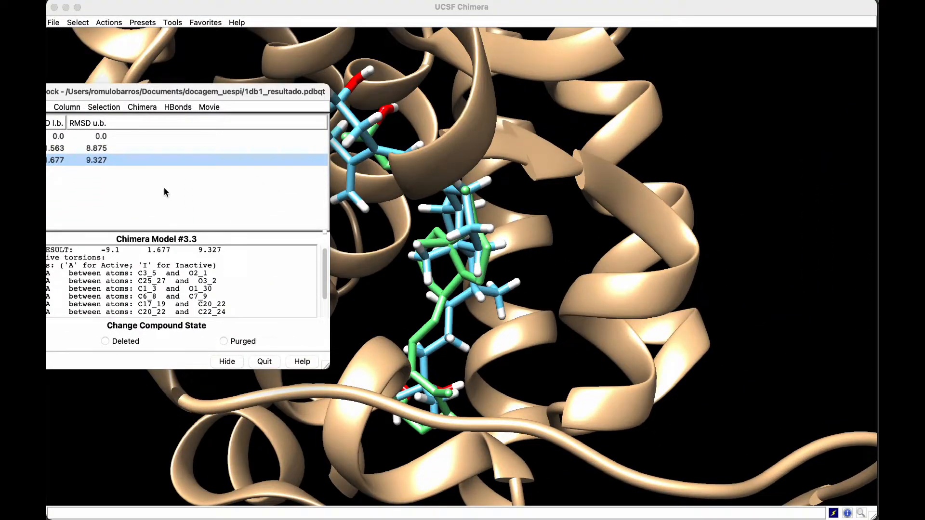
{"action": "key", "text": "Up"}
{"action": "key", "text": "Up"}
{"action": "key", "text": "Down"}
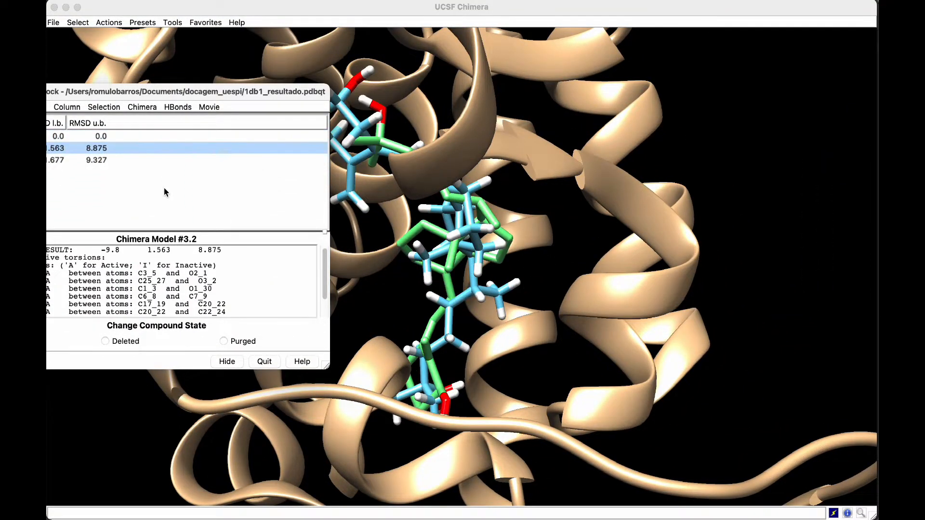
{"action": "key", "text": "Down"}
{"action": "key", "text": "Up"}
{"action": "key", "text": "Up"}
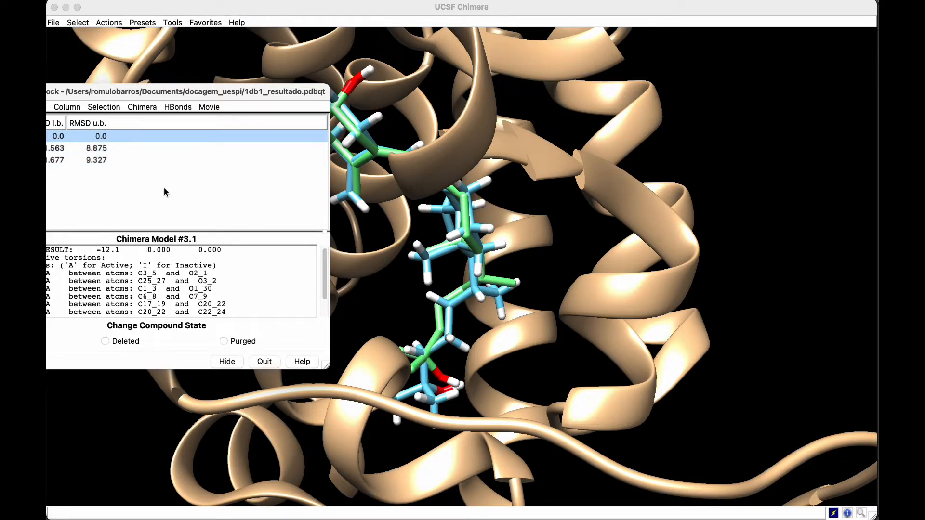
{"action": "key", "text": "Down"}
{"action": "key", "text": "Down"}
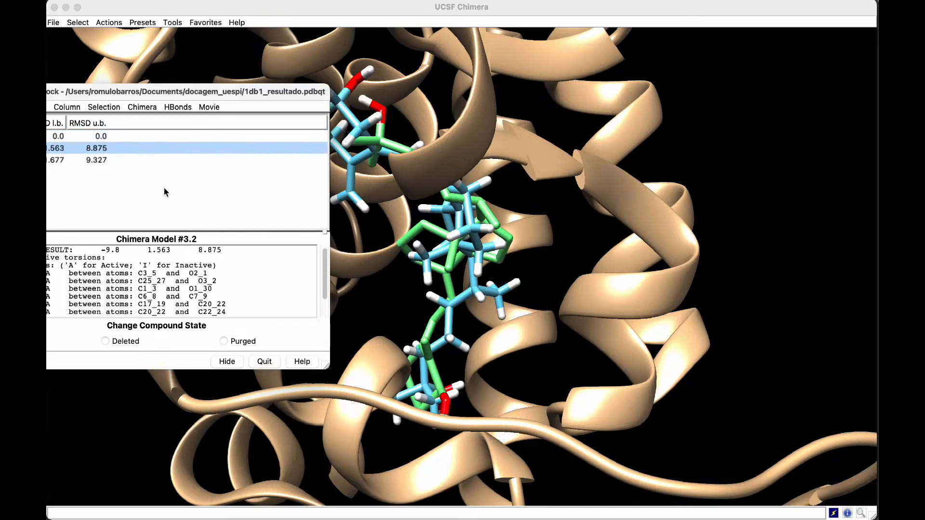
{"action": "key", "text": "Up"}
{"action": "key", "text": "Up"}
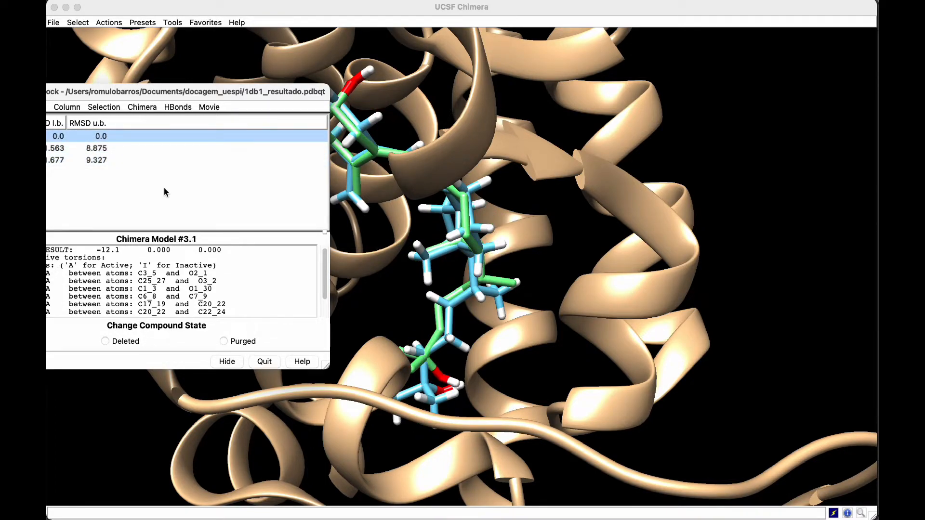
Examine the score and the lower- and upper-bound RMSD of each docked pose in the results table.
{"action": "left_click_drag", "start_coordinate": [237, 91], "coordinate": [473, 152]}
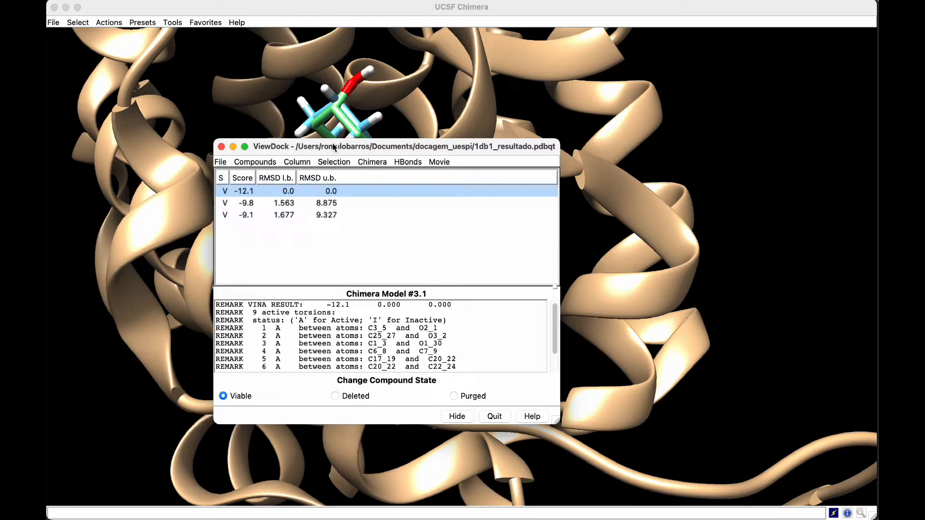
{"action": "left_click_drag", "start_coordinate": [334, 149], "coordinate": [173, 147]}
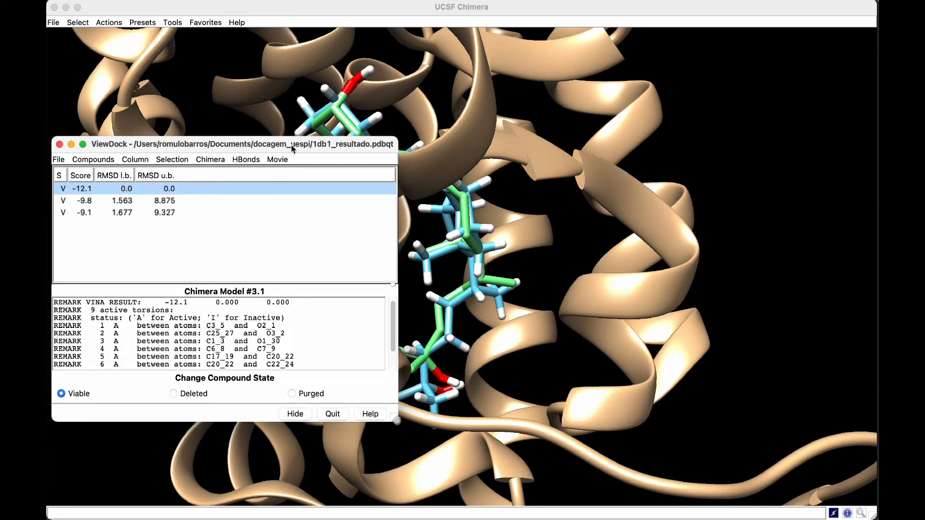
{"action": "left_click_drag", "start_coordinate": [292, 144], "coordinate": [415, 137]}
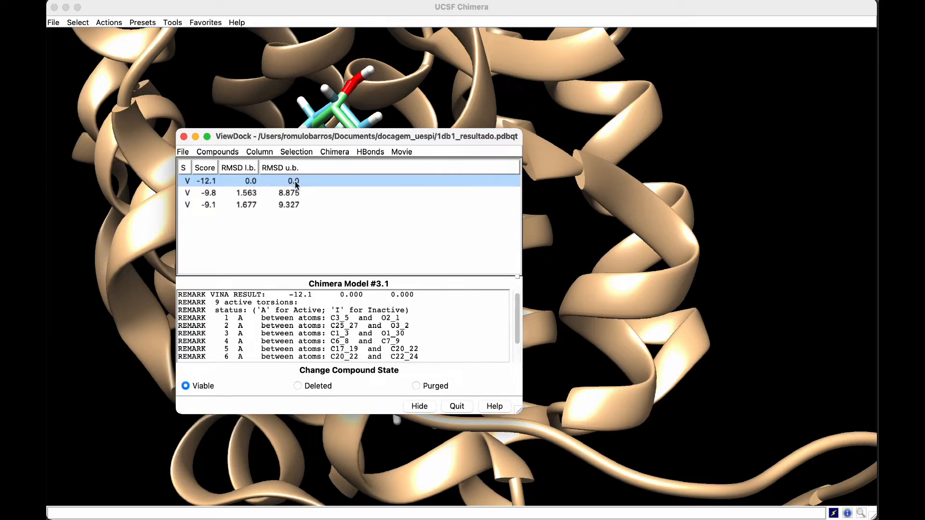
{"action": "left_click", "coordinate": [246, 194]}
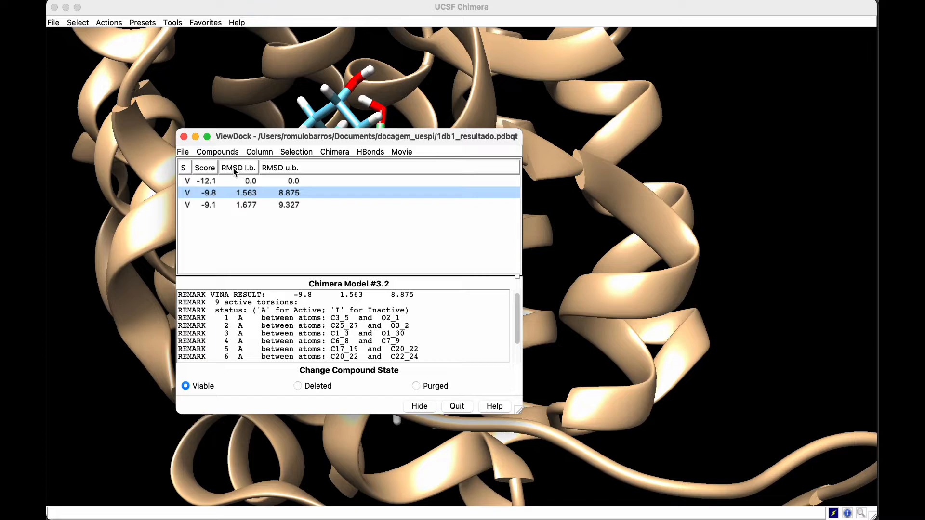
{"action": "left_click", "coordinate": [253, 205]}
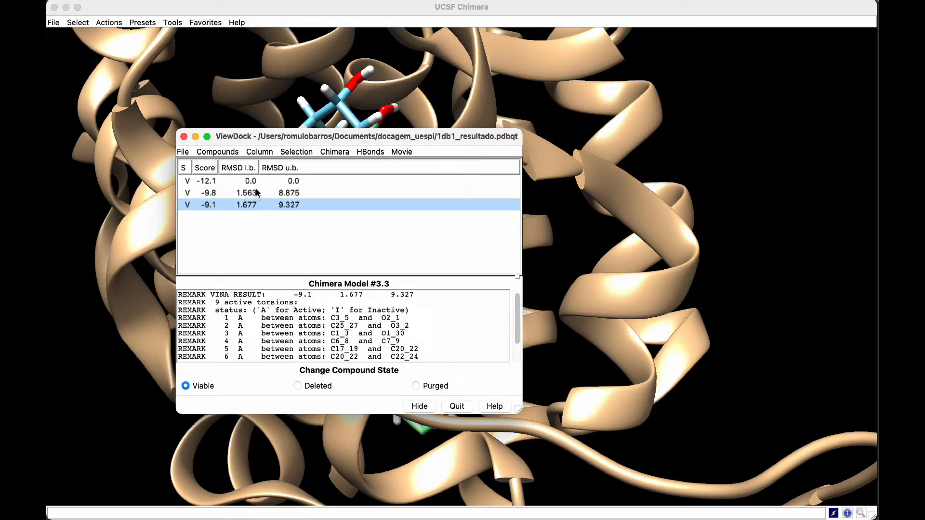
{"action": "left_click", "coordinate": [250, 183]}
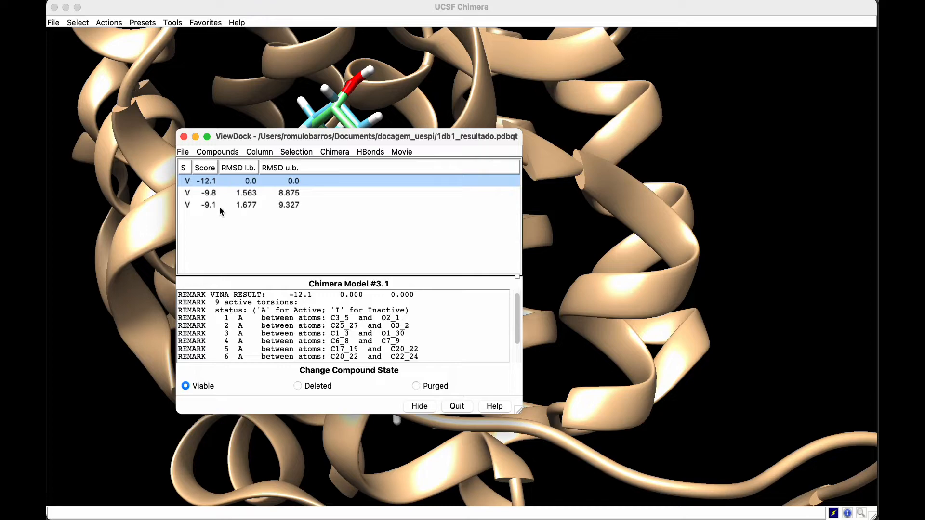
{"action": "left_click", "coordinate": [251, 207]}
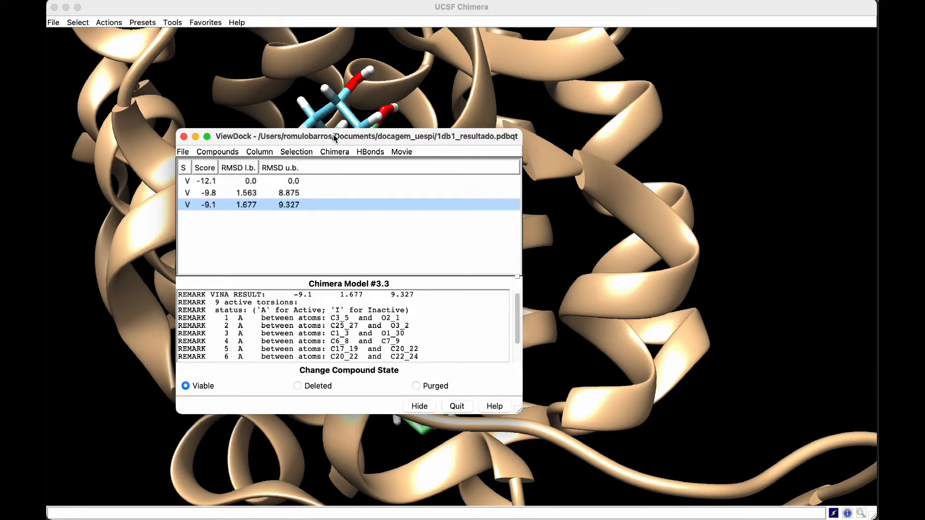
Start adding a hydrogen-bond count to the entire receptor, with the ViewDock window minimized and the H-Bond Parameters dialog moved aside.
{"action": "left_click_drag", "start_coordinate": [334, 137], "coordinate": [261, 136]}
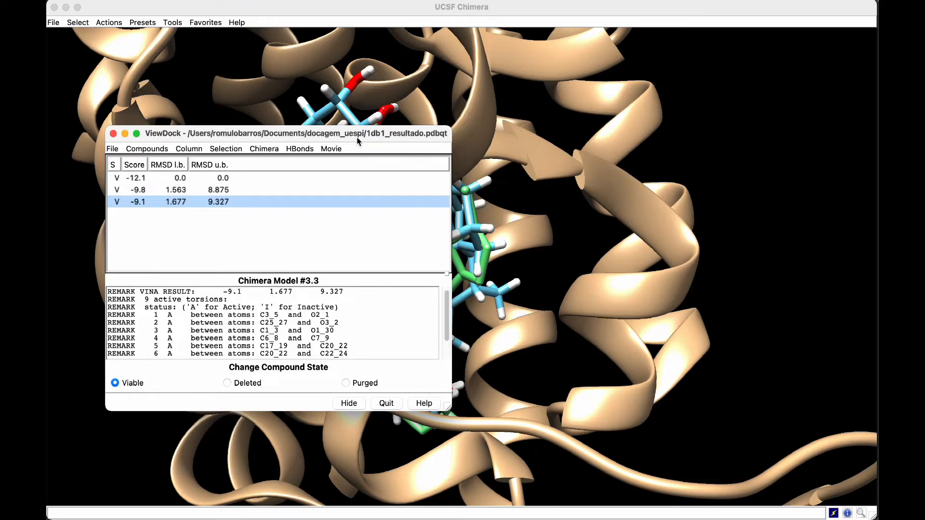
{"action": "left_click_drag", "start_coordinate": [358, 141], "coordinate": [268, 226]}
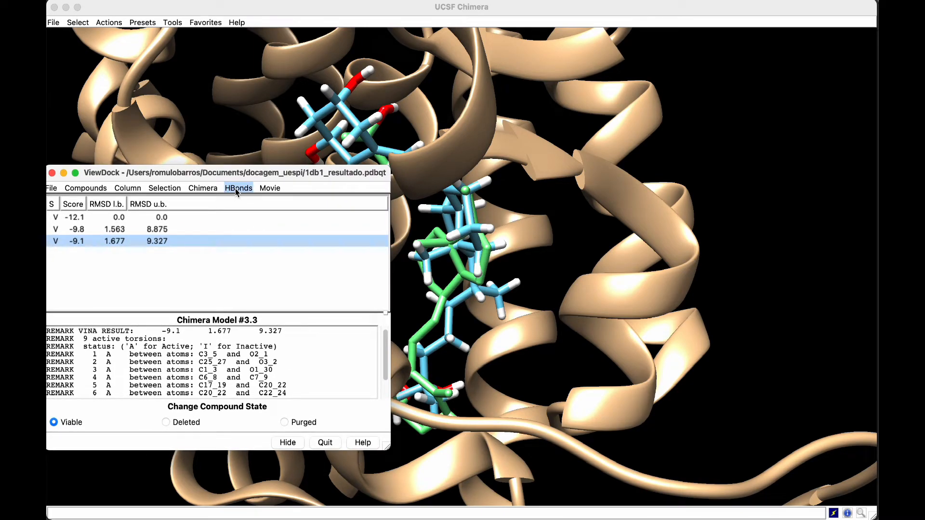
{"action": "left_click", "coordinate": [236, 190]}
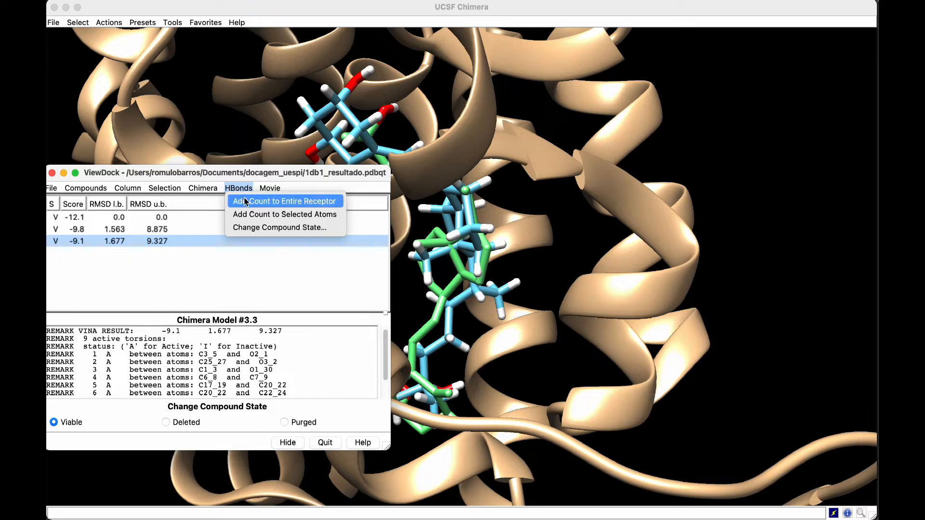
{"action": "left_click", "coordinate": [239, 191]}
{"action": "left_click", "coordinate": [240, 190]}
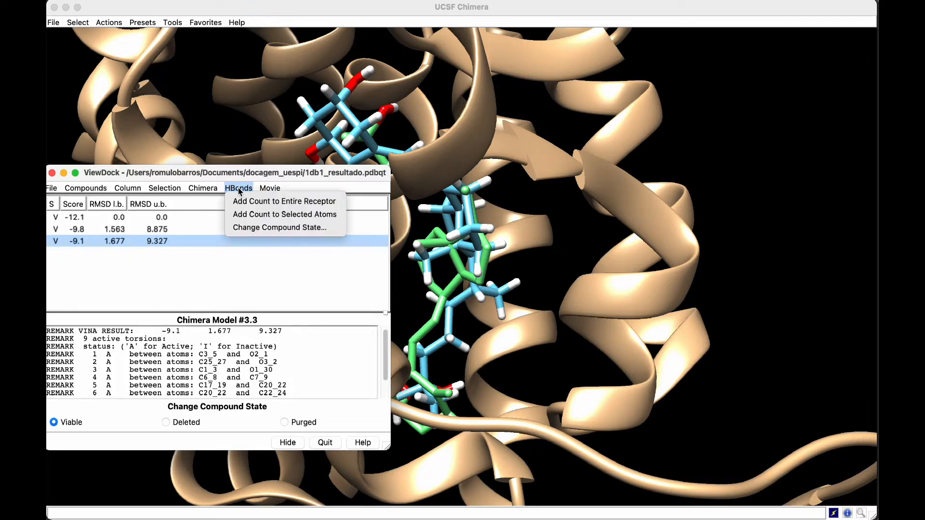
{"action": "left_click", "coordinate": [267, 204]}
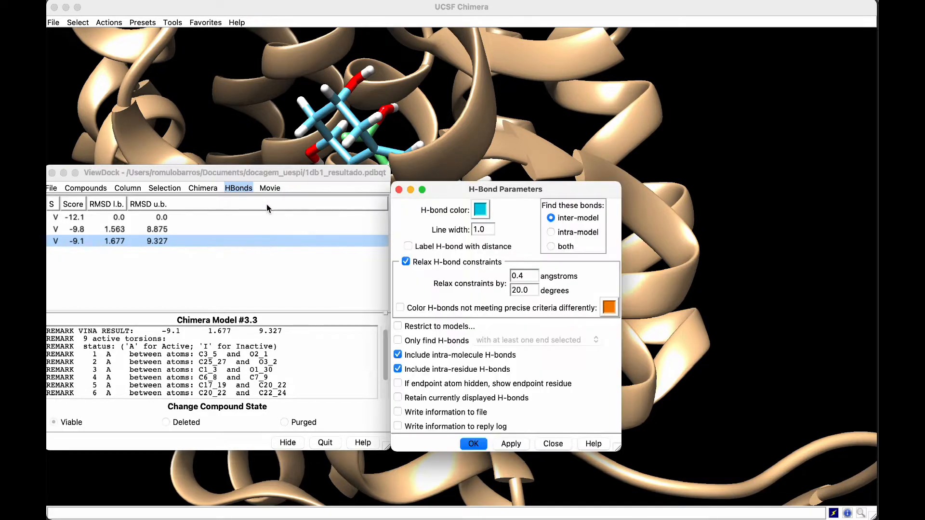
{"action": "left_click_drag", "start_coordinate": [524, 189], "coordinate": [646, 102]}
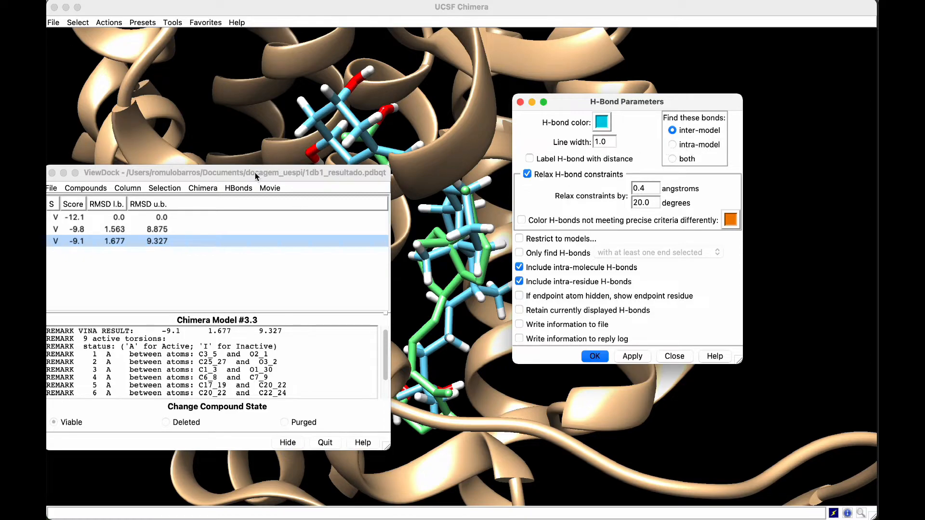
{"action": "left_click_drag", "start_coordinate": [255, 173], "coordinate": [310, 201]}
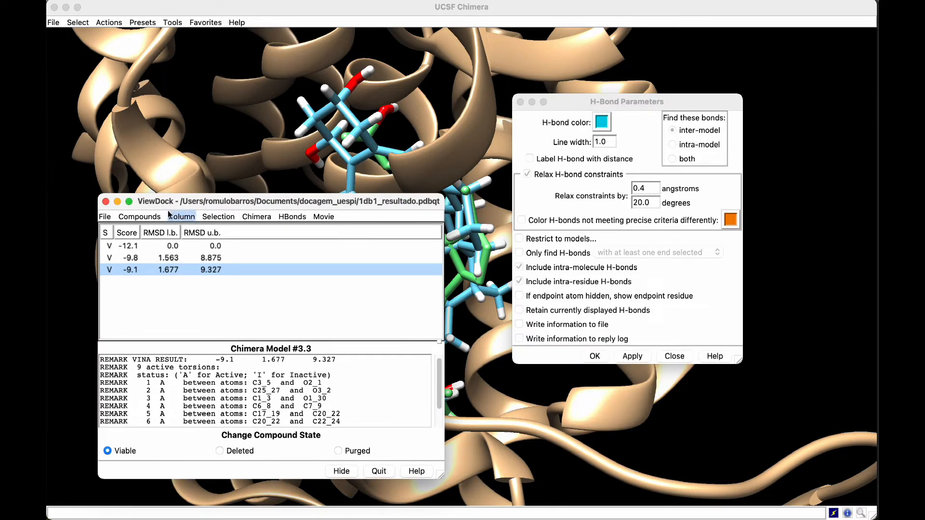
{"action": "left_click", "coordinate": [117, 202]}
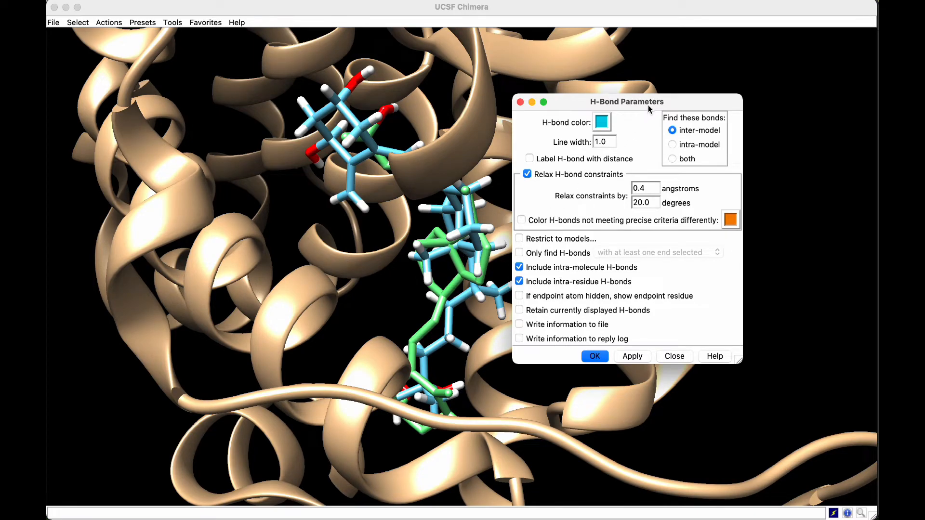
{"action": "left_click_drag", "start_coordinate": [650, 107], "coordinate": [622, 115]}
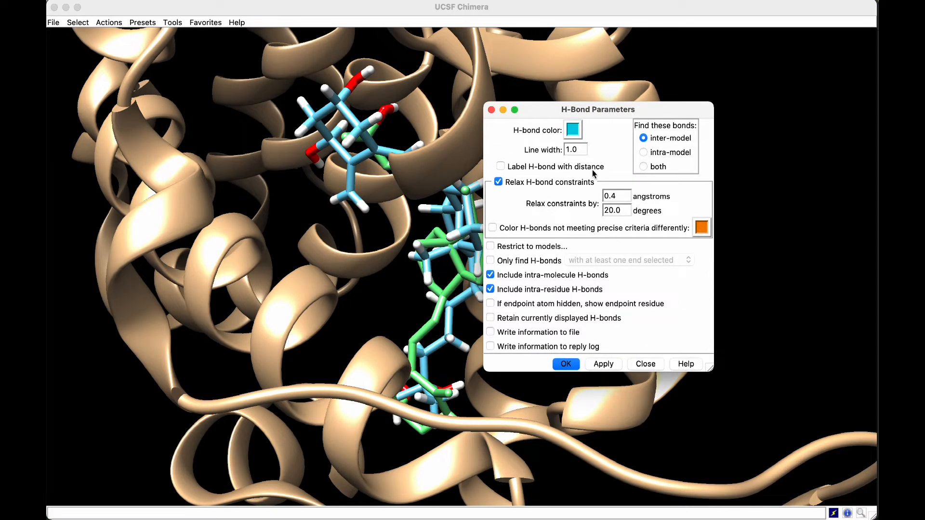
Turn on distance labels for the hydrogen bonds, leaving the search unrestricted by selection.
{"action": "left_click", "coordinate": [532, 167]}
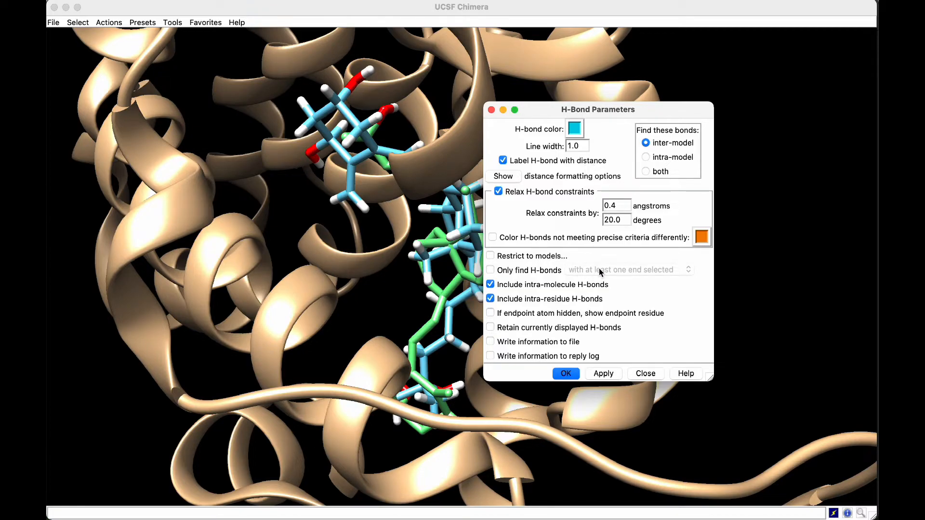
{"action": "left_click", "coordinate": [523, 275]}
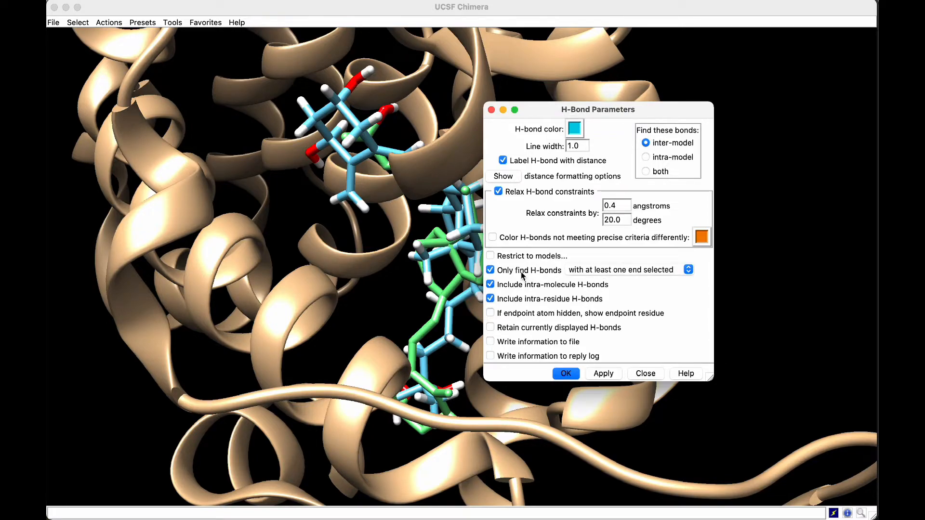
{"action": "left_click", "coordinate": [522, 276]}
Restrict the hydrogen-bond search to 1db1_receptor.pdb (#0) and the docked 1db1_ligante.pdb models #3.1, #3.2 and #3.3.
{"action": "left_click", "coordinate": [524, 256]}
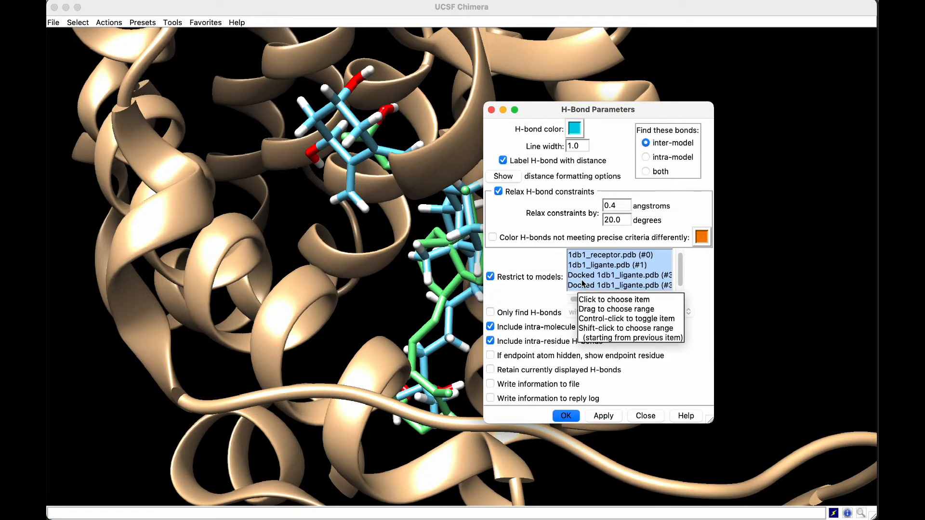
{"action": "left_click", "coordinate": [633, 268]}
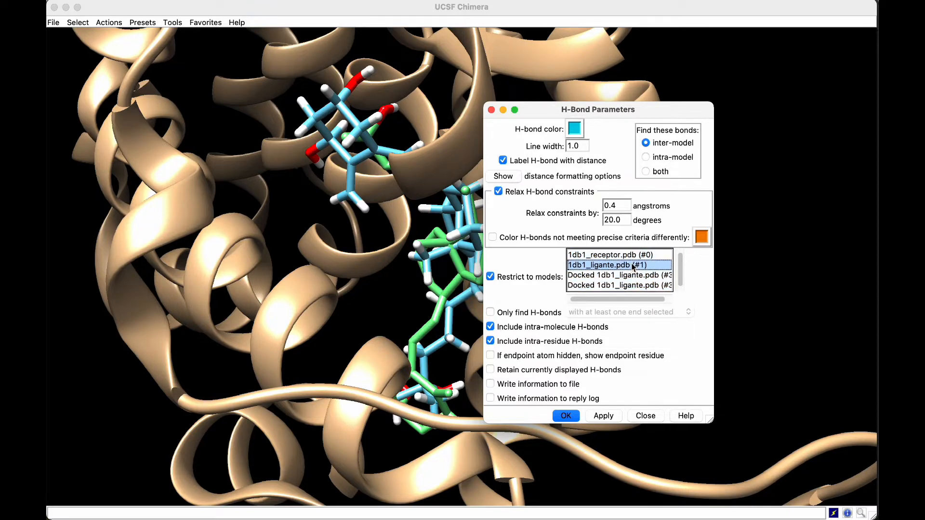
{"action": "left_click", "coordinate": [631, 255]}
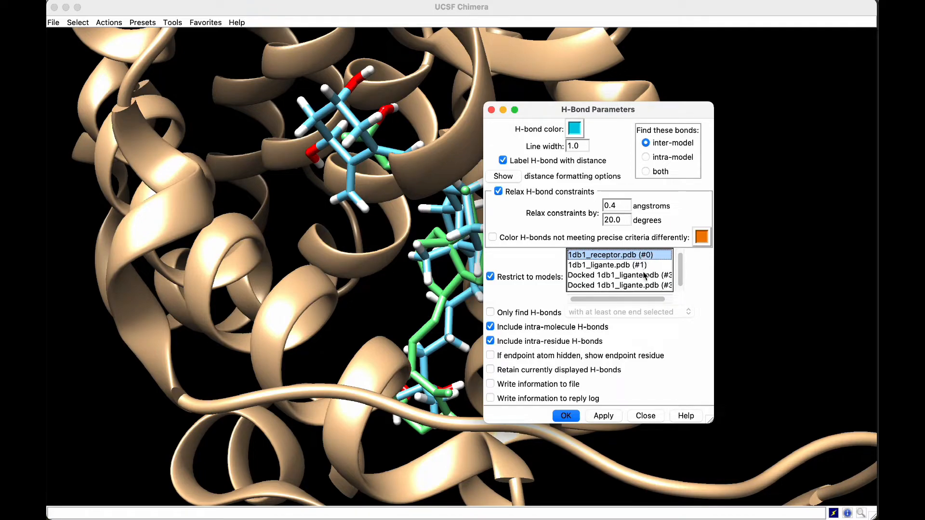
{"action": "left_click", "coordinate": [644, 276]}
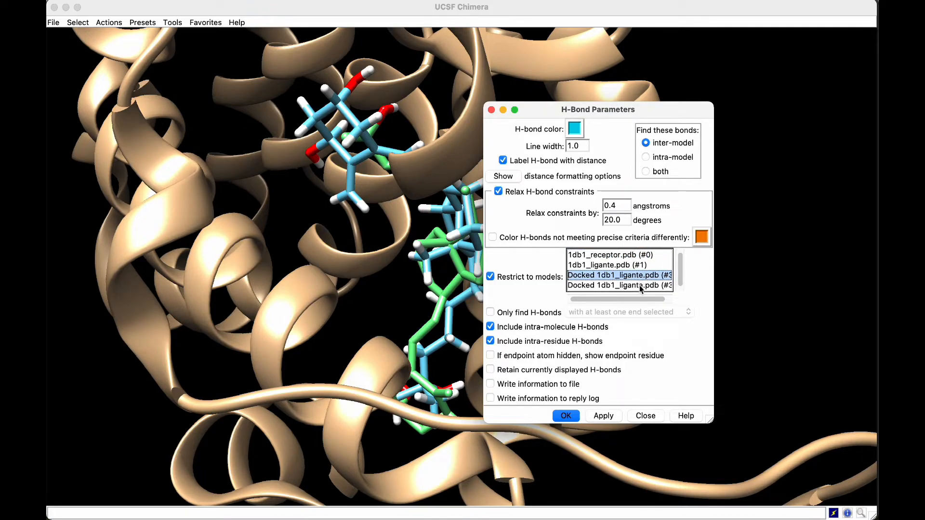
{"action": "left_click", "coordinate": [642, 286]}
{"action": "left_click", "coordinate": [639, 255], "text": "shift"}
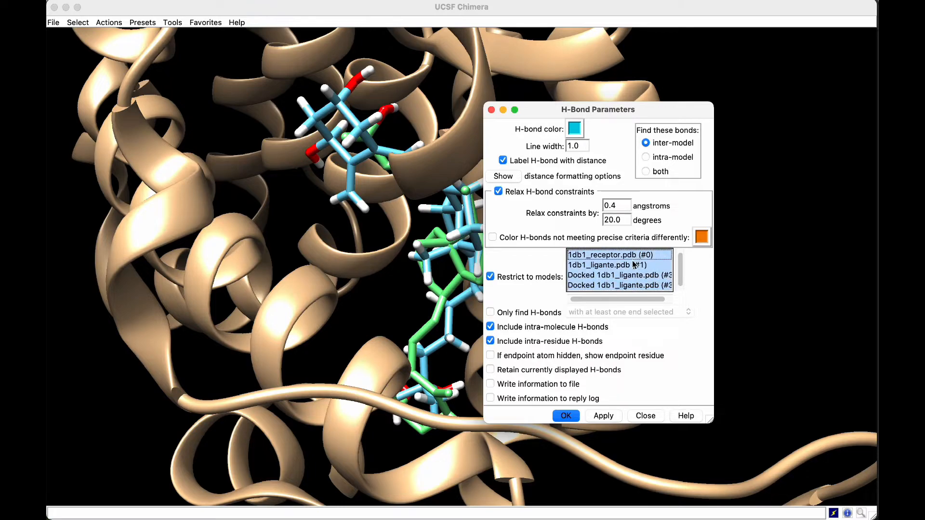
{"action": "left_click", "coordinate": [637, 256]}
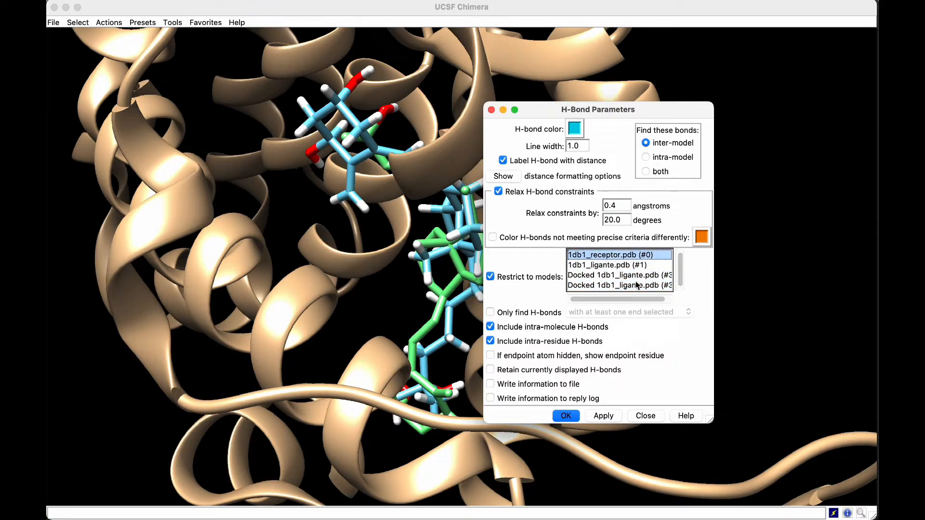
{"action": "left_click", "coordinate": [637, 279], "text": "shift"}
{"action": "left_click", "coordinate": [638, 259]}
{"action": "left_click", "coordinate": [624, 276], "text": "super"}
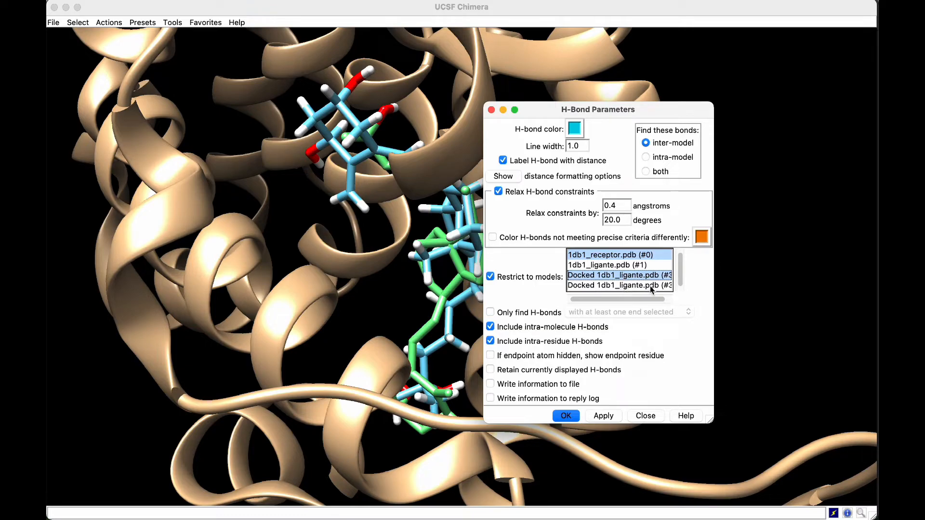
{"action": "mouse_move", "coordinate": [679, 279]}
{"action": "left_mouse_down"}
{"action": "mouse_move", "coordinate": [651, 280]}
{"action": "mouse_move", "coordinate": [661, 300]}
{"action": "mouse_move", "coordinate": [676, 296]}
{"action": "left_mouse_up"}
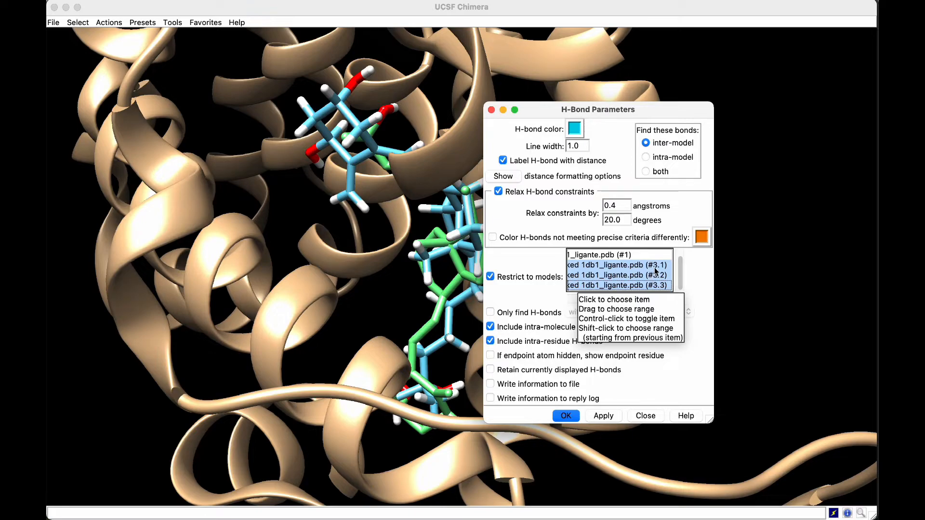
{"action": "scroll", "coordinate": [626, 281], "scroll_direction": "left", "scroll_amount": 3}
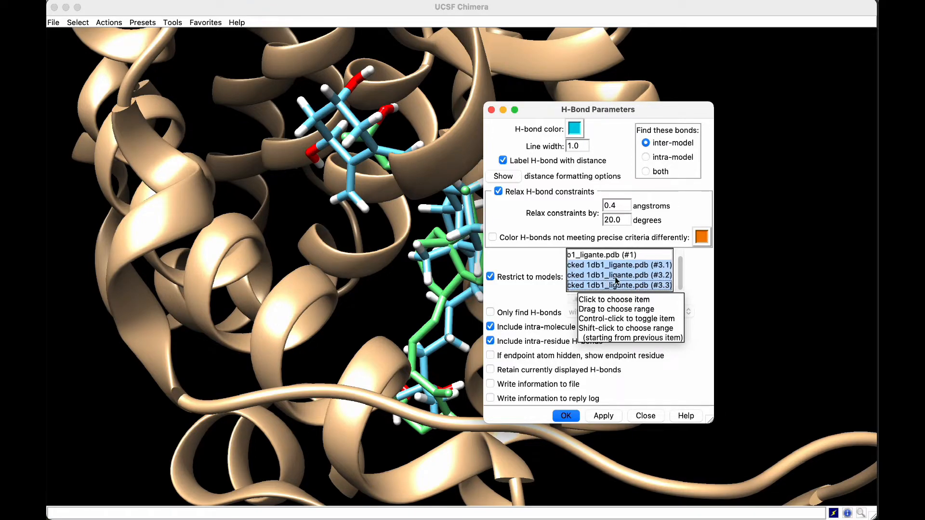
{"action": "scroll", "coordinate": [617, 280], "scroll_direction": "up", "scroll_amount": 1}
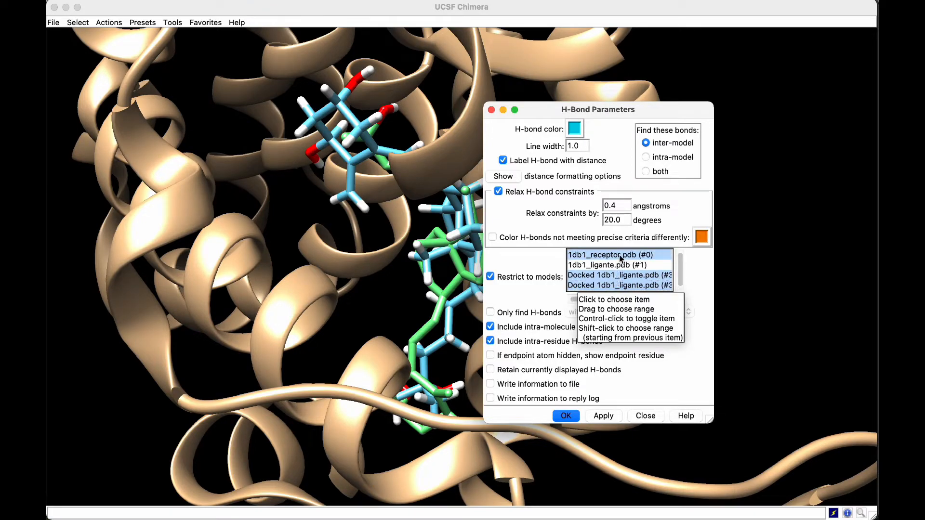
Show the endpoint residue wherever an endpoint atom is hidden, and run the hydrogen-bond search.
{"action": "scroll", "coordinate": [619, 282], "scroll_direction": "down", "scroll_amount": 1}
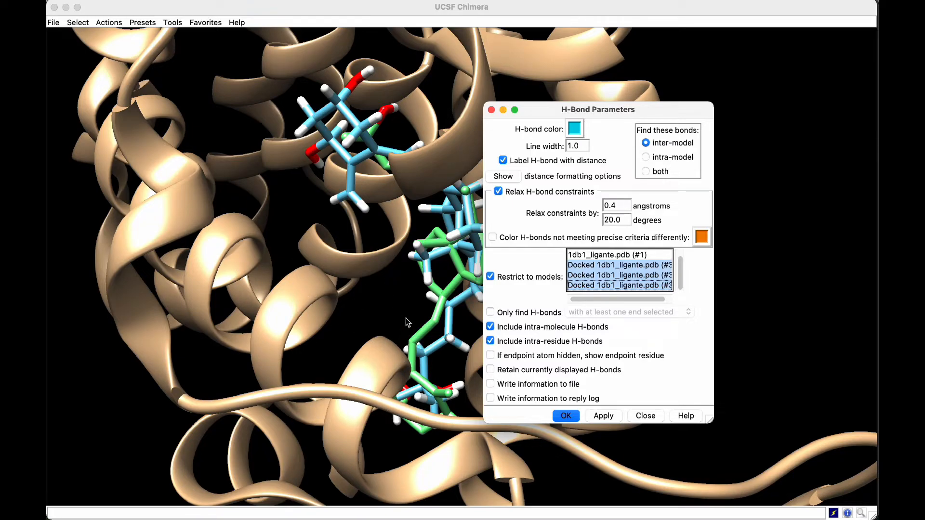
{"action": "left_click", "coordinate": [617, 358]}
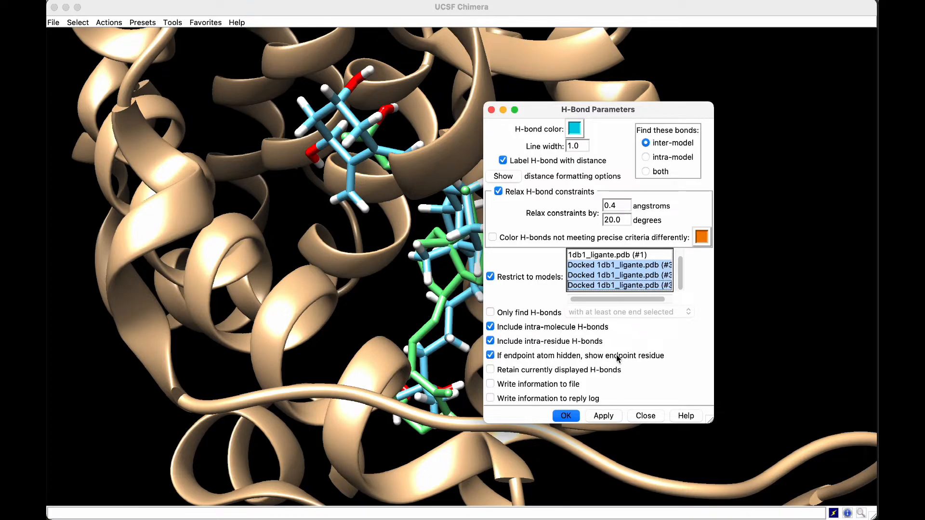
{"action": "left_click", "coordinate": [566, 416]}
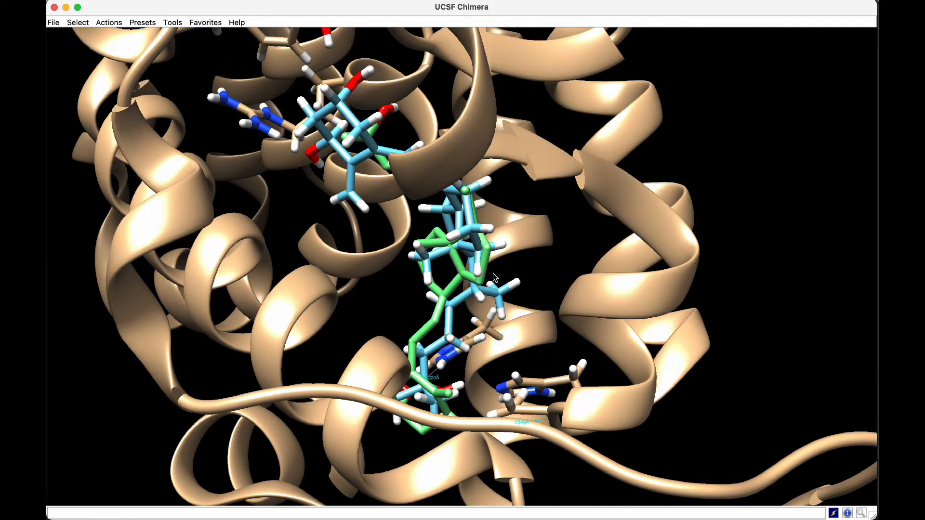
Examine the hydrogen bonds between the ligand and the receptor residues, with their distance labels, up close and from several angles.
{"action": "left_click_drag", "start_coordinate": [493, 274], "coordinate": [505, 276]}
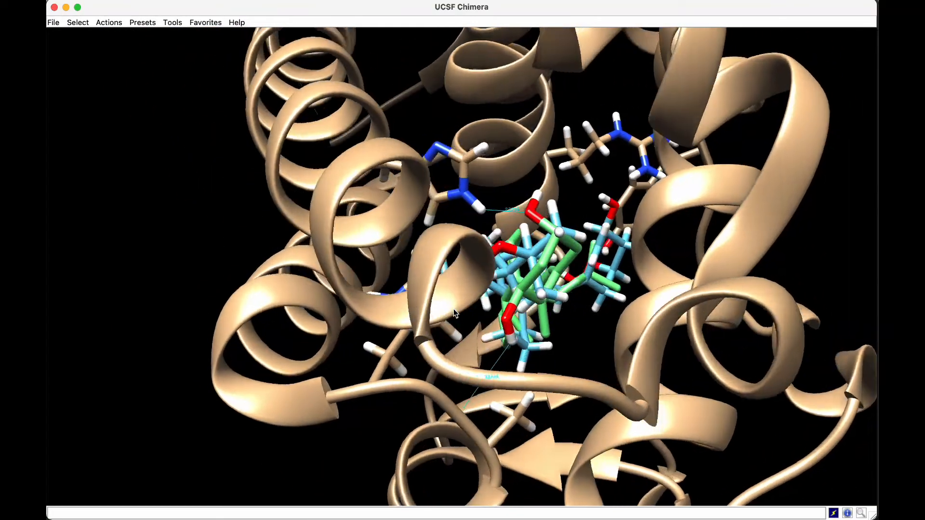
{"action": "scroll", "coordinate": [473, 220], "scroll_direction": "up", "scroll_amount": 5}
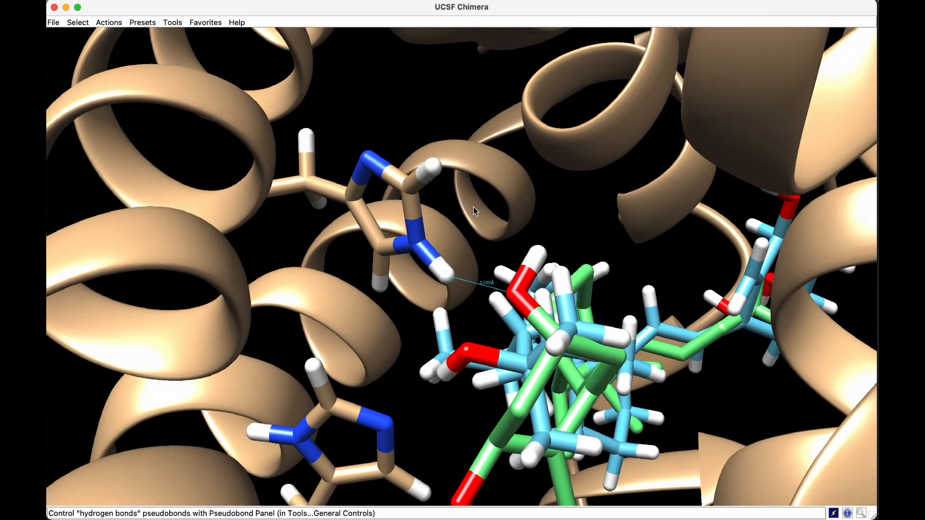
{"action": "mouse_move", "coordinate": [442, 272]}
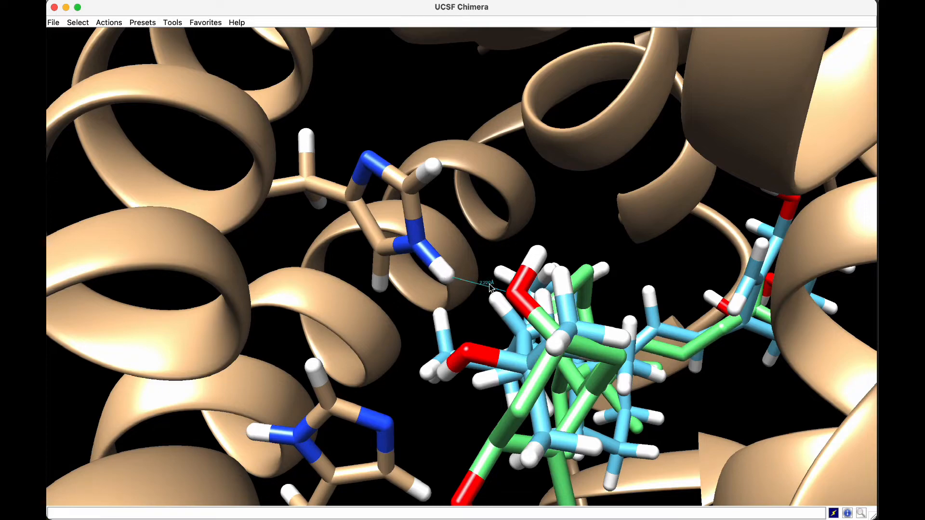
{"action": "mouse_move", "coordinate": [514, 298]}
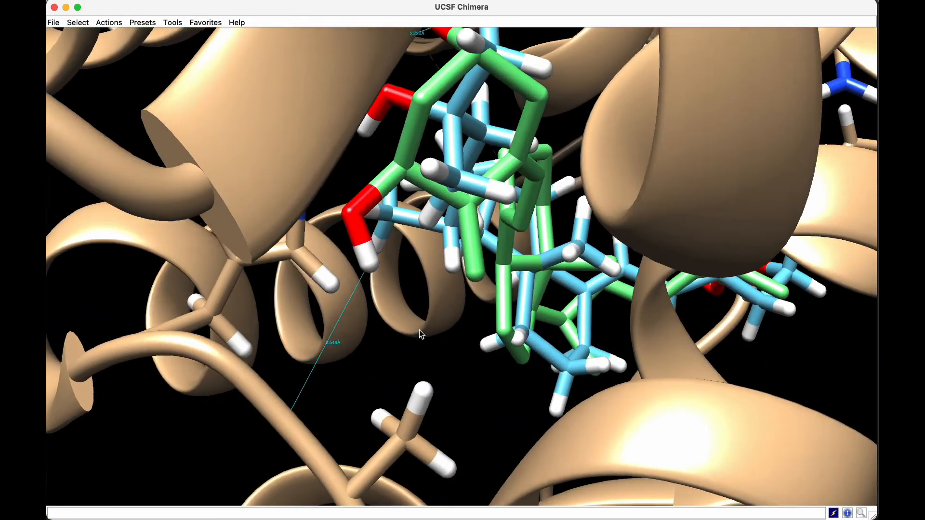
{"action": "mouse_move", "coordinate": [369, 259]}
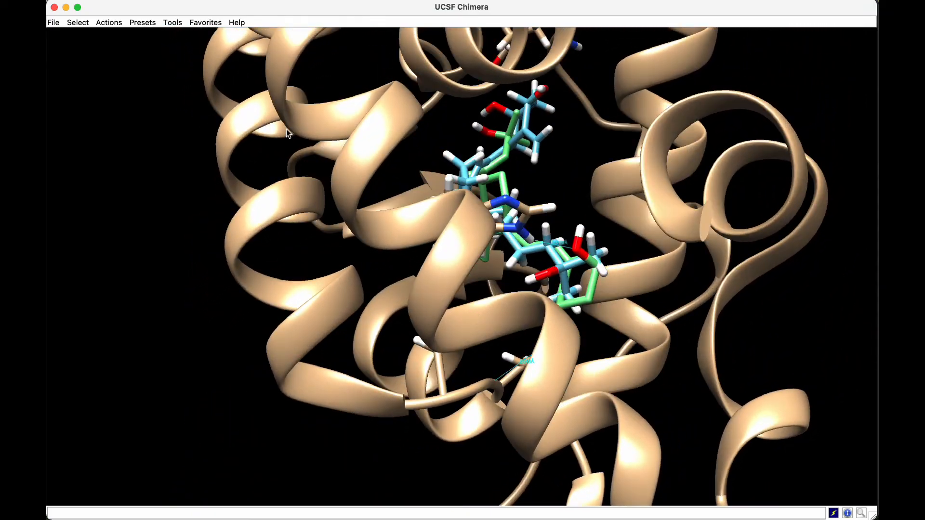
{"action": "mouse_move", "coordinate": [291, 103]}
{"action": "mouse_move", "coordinate": [310, 158]}
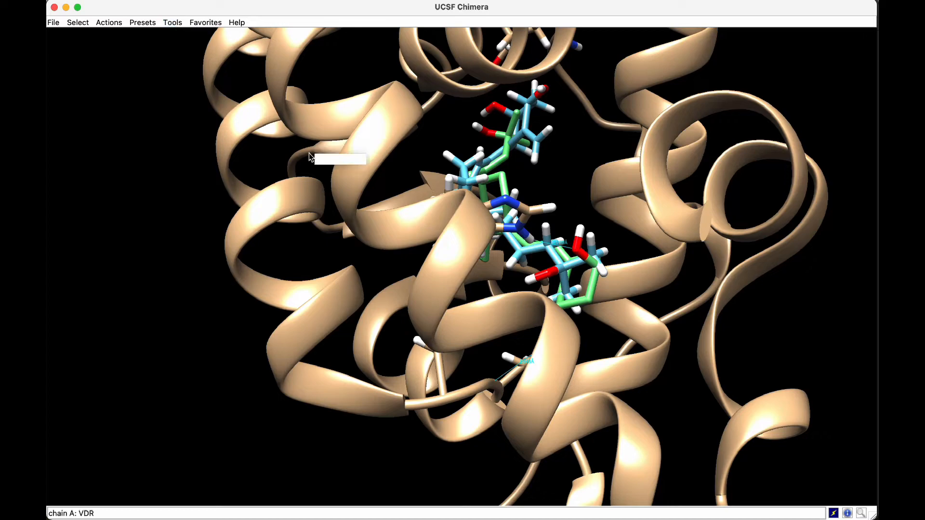
{"action": "middle_click_drag", "start_coordinate": [309, 157], "coordinate": [325, 211]}
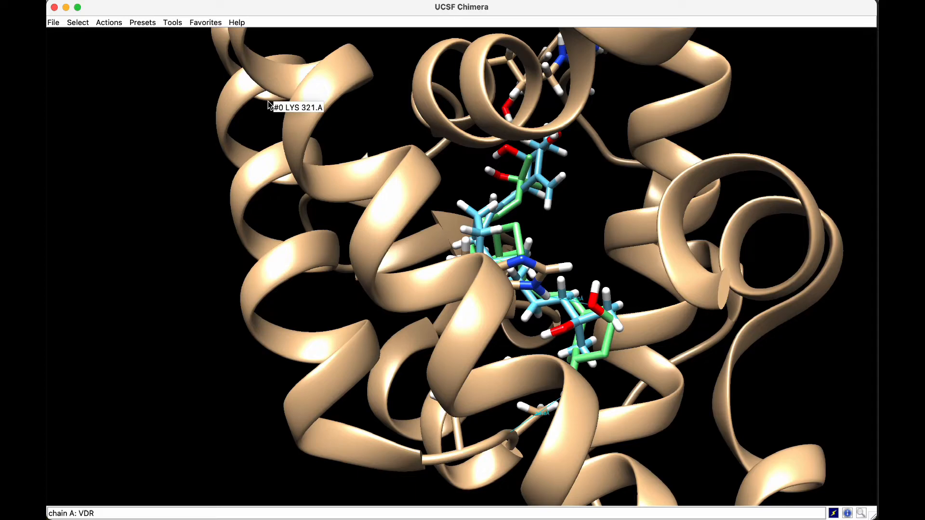
{"action": "mouse_move", "coordinate": [236, 90]}
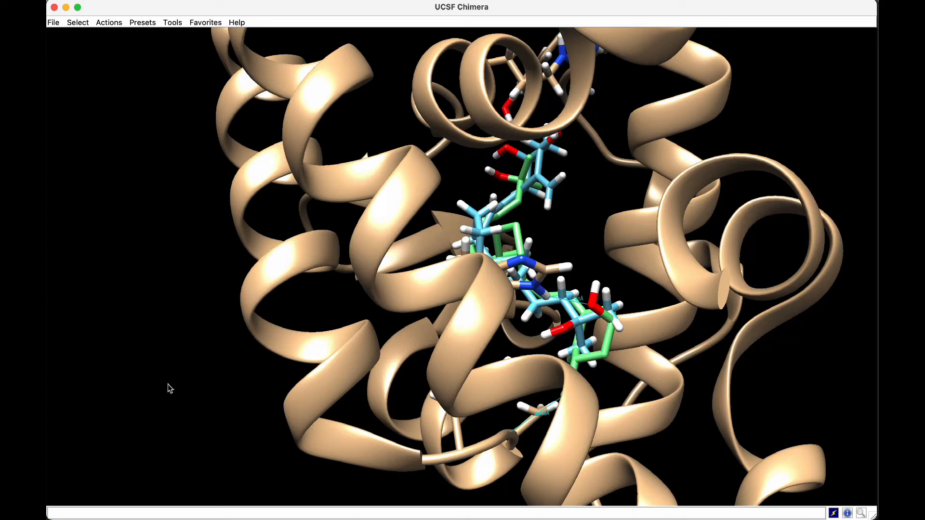
Switch to the docagem_uespi folder in Finder and delete the six 1db1_resultado2 files.
{"action": "left_click", "coordinate": [177, 455]}
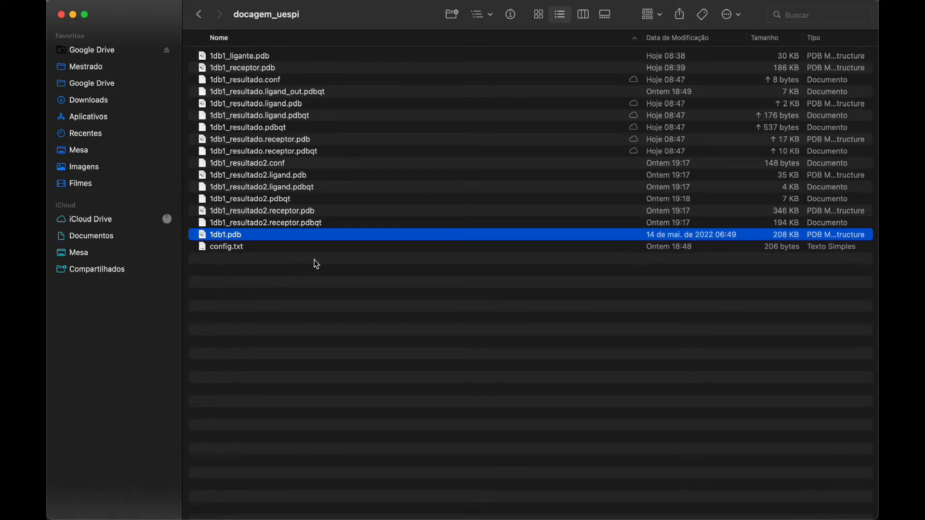
{"action": "left_click", "coordinate": [295, 222]}
{"action": "key", "text": "shift+Up"}
{"action": "key", "text": "shift+Up"}
{"action": "key", "text": "shift+Up"}
{"action": "key", "text": "shift+Up"}
{"action": "key", "text": "shift+Up"}
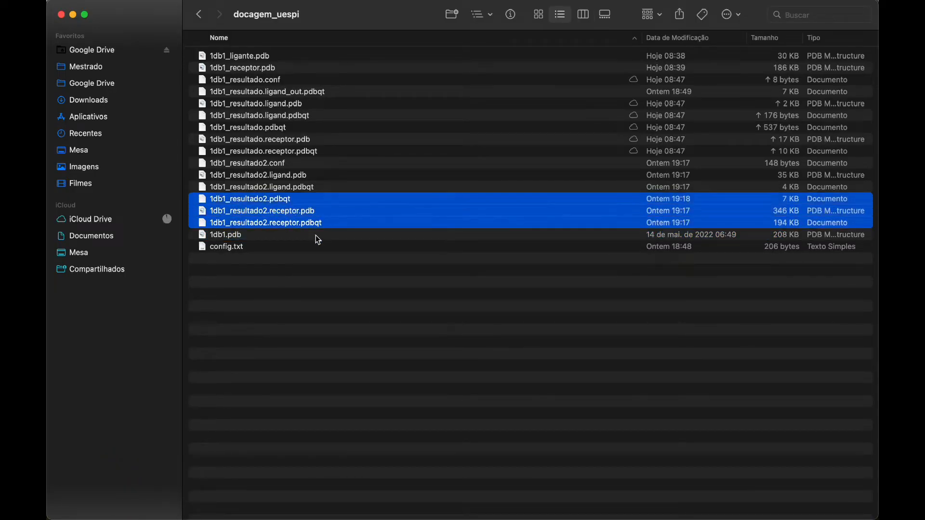
{"action": "right_click", "coordinate": [310, 191]}
{"action": "left_click", "coordinate": [362, 252]}
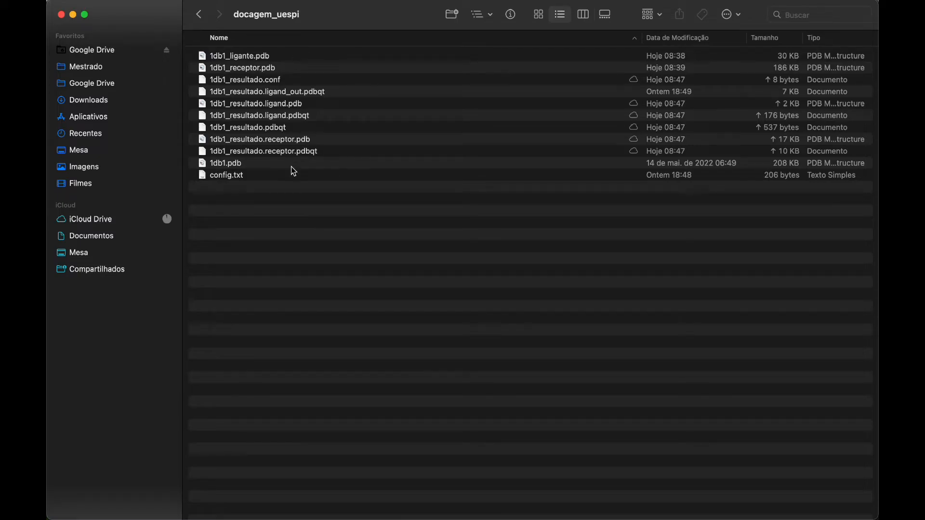
Open 1db1_resultado.conf from the docagem_uespi folder in the default text editor, placing its window clear of the file list.
{"action": "left_click", "coordinate": [268, 57]}
{"action": "left_click", "coordinate": [270, 69], "text": "shift"}
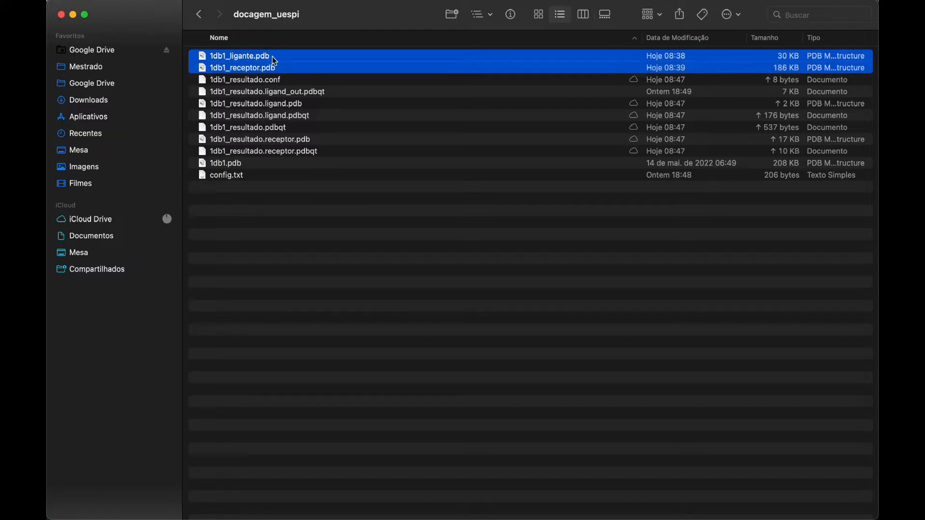
{"action": "left_click", "coordinate": [278, 81]}
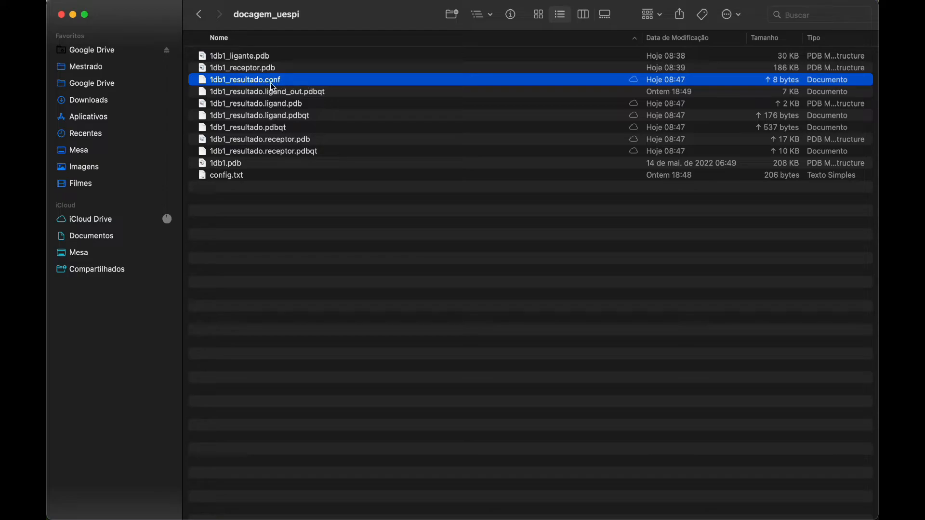
{"action": "right_click", "coordinate": [305, 86]}
{"action": "mouse_move", "coordinate": [339, 103]}
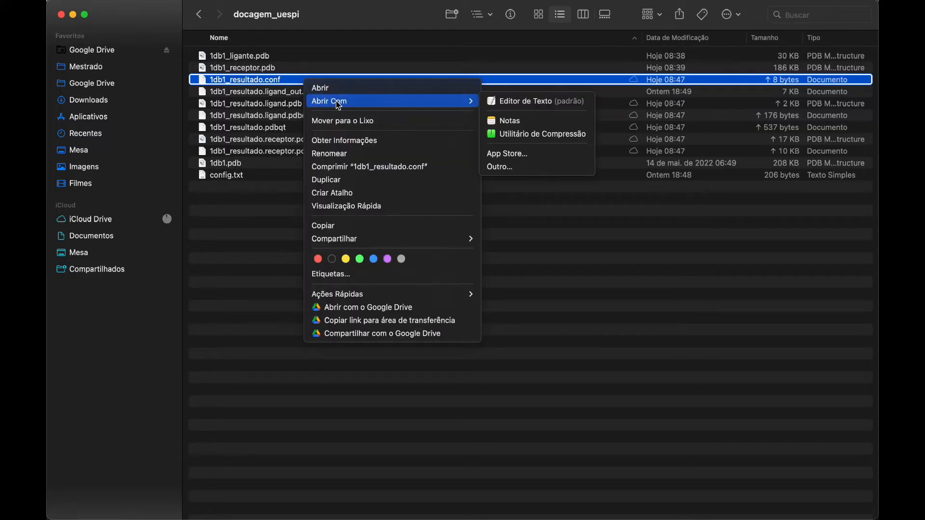
{"action": "left_click", "coordinate": [524, 104]}
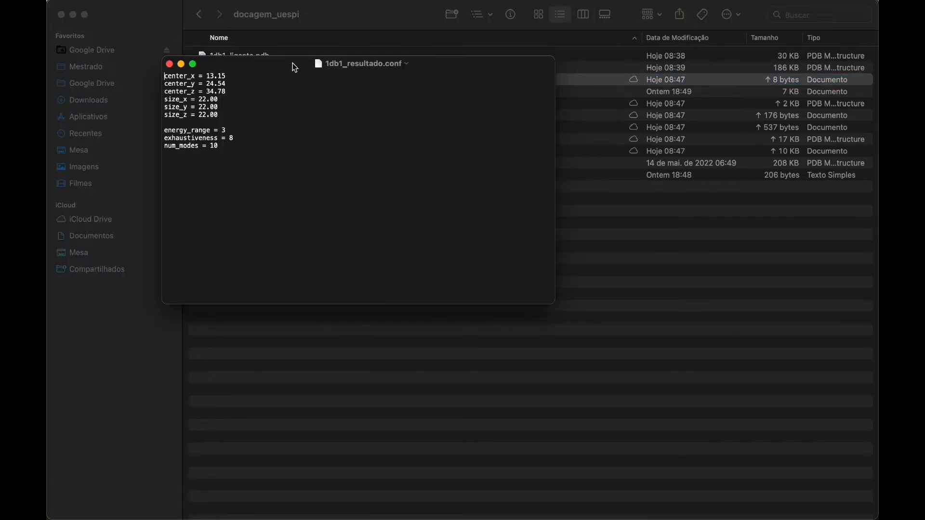
{"action": "left_click_drag", "start_coordinate": [295, 68], "coordinate": [413, 148]}
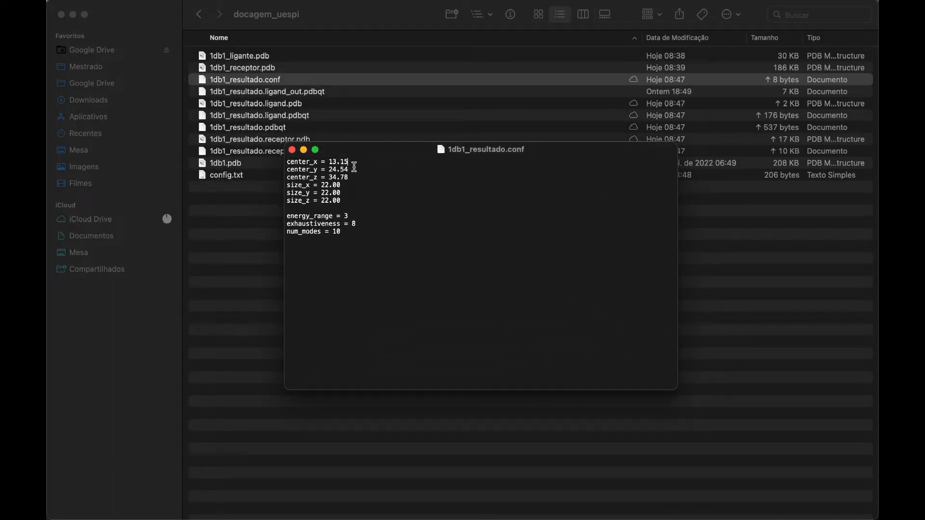
Review the search box's center_x, center_y, center_z lines and its size_x, size_y, size_z lines in 1db1_resultado.conf.
{"action": "left_click", "coordinate": [353, 178]}
{"action": "key", "text": "shift+Up"}
{"action": "key", "text": "shift+Up"}
{"action": "key", "text": "shift+Up"}
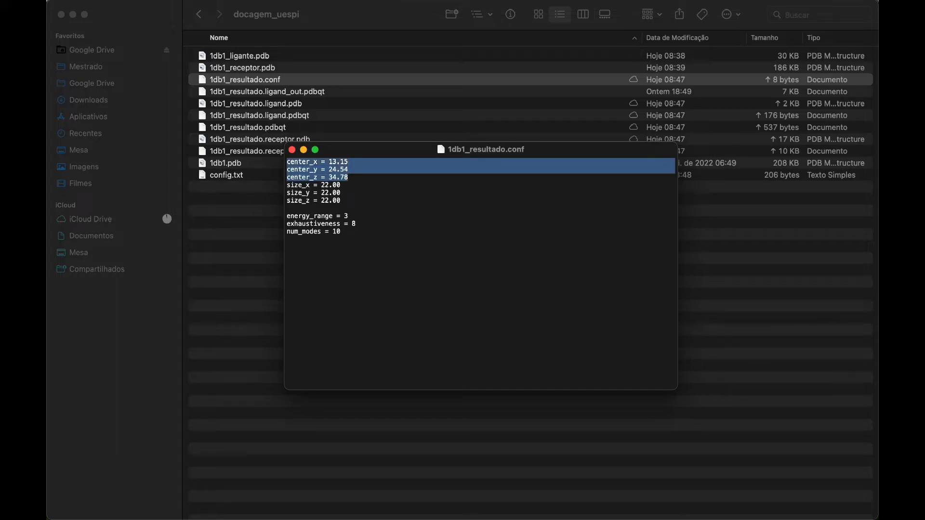
{"action": "key", "text": "Down"}
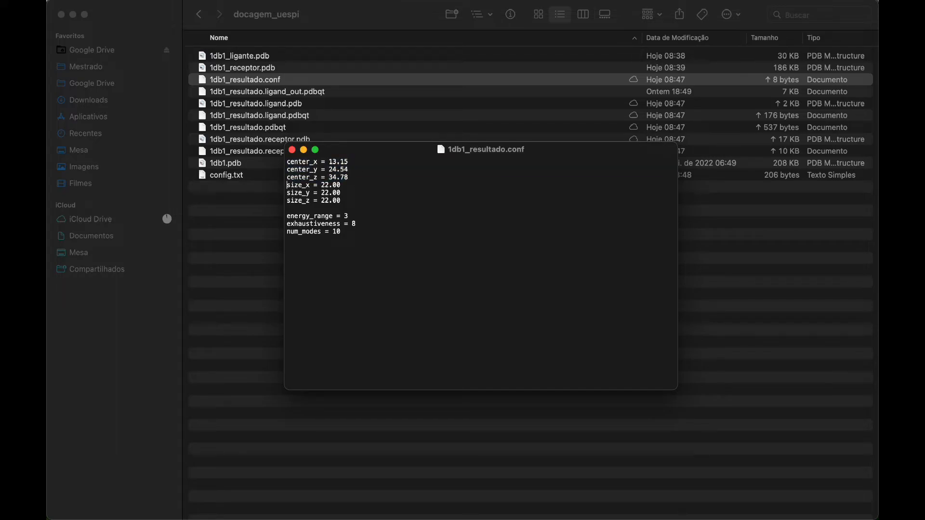
{"action": "key", "text": "shift+Down"}
{"action": "key", "text": "shift+Down"}
{"action": "key", "text": "shift+Down"}
Delete the energy_range line from 1db1_resultado.conf and close the file.
{"action": "key", "text": "Down"}
{"action": "key", "text": "super+BackSpace"}
{"action": "key", "text": "BackSpace"}
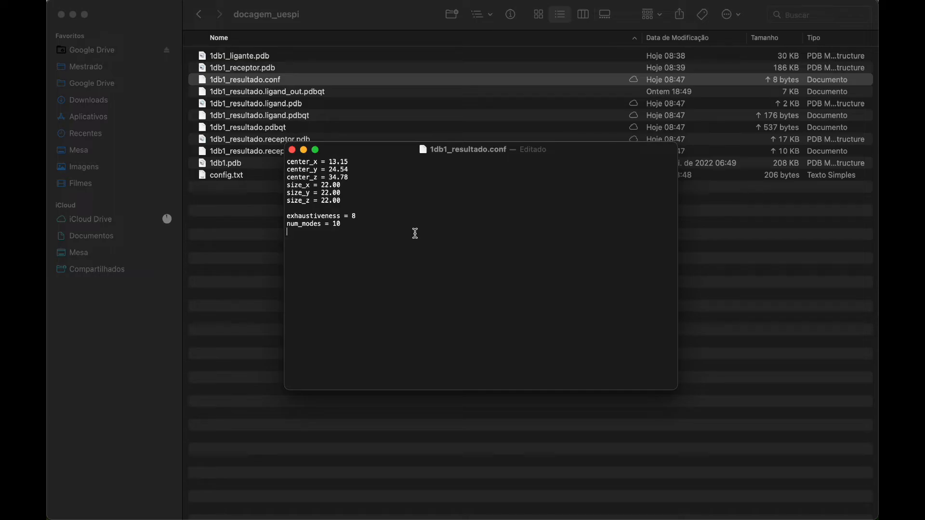
{"action": "left_click", "coordinate": [292, 150]}
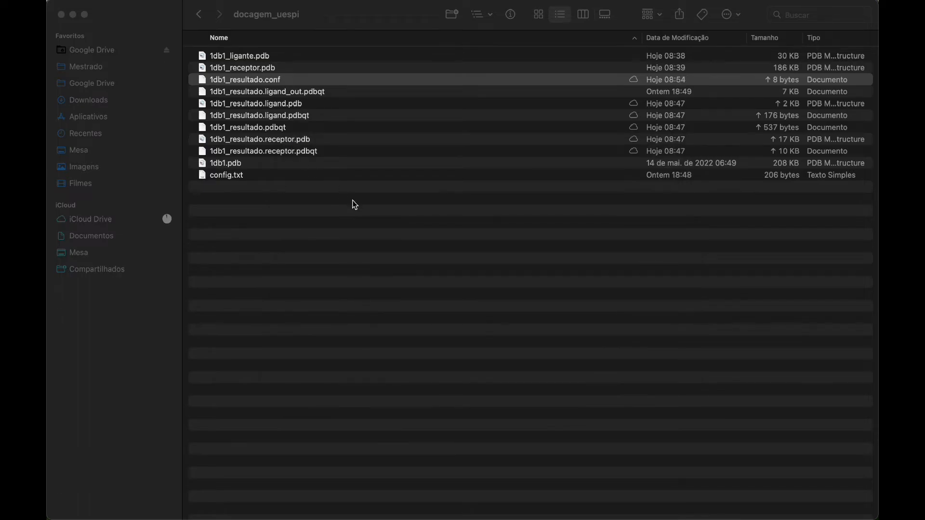
Open config.txt and review the receptor and ligand file names it references against the folder's files.
{"action": "left_click", "coordinate": [278, 176]}
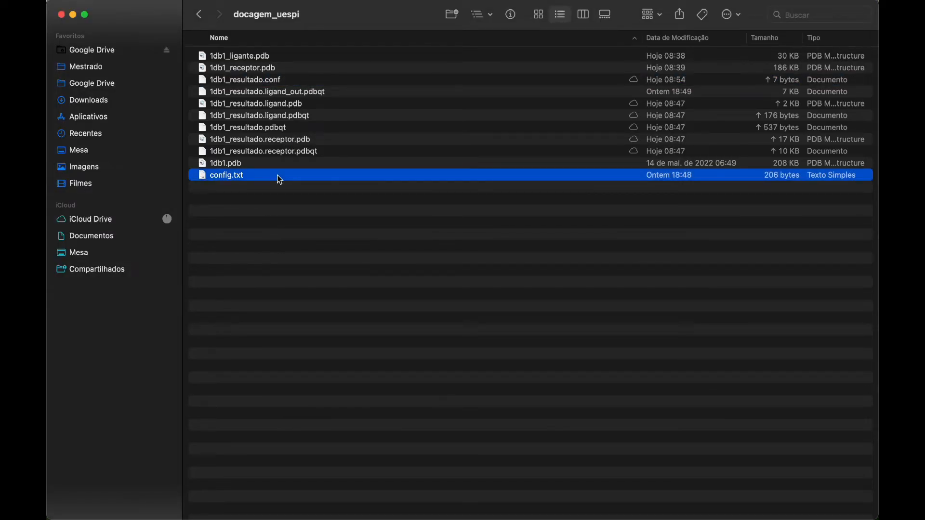
{"action": "double_click", "coordinate": [279, 176]}
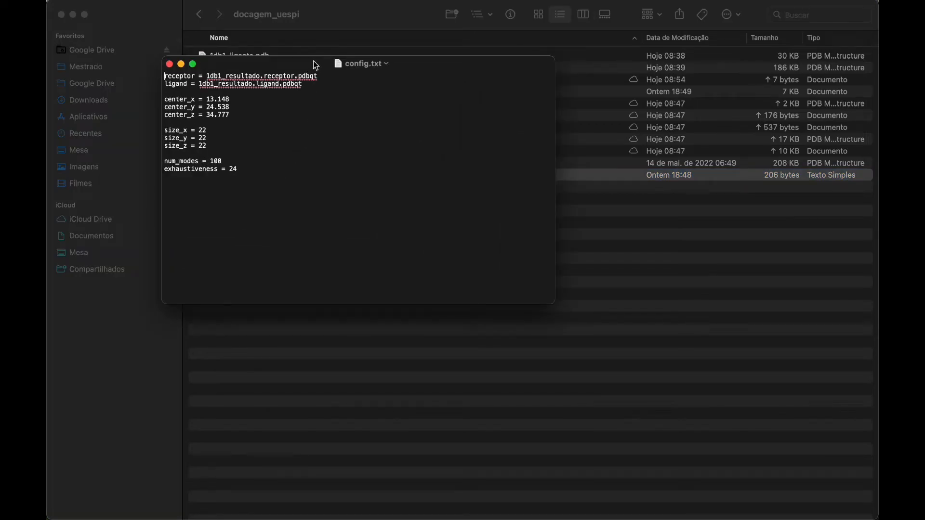
{"action": "left_click_drag", "start_coordinate": [316, 65], "coordinate": [428, 199]}
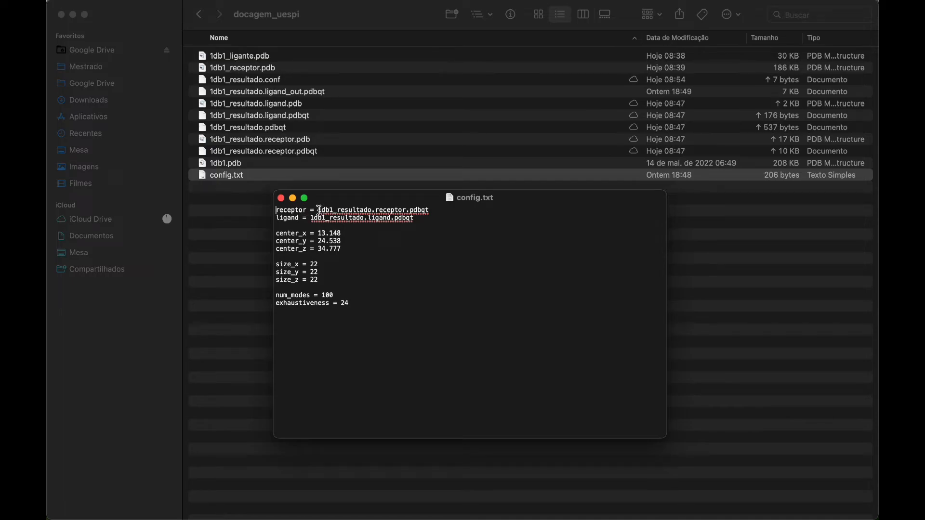
{"action": "left_click_drag", "start_coordinate": [318, 210], "coordinate": [424, 210]}
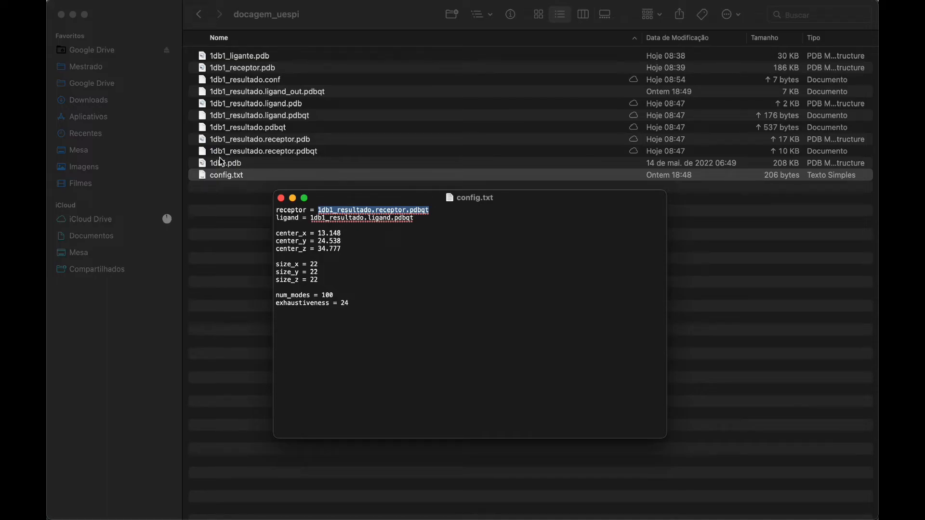
{"action": "left_click", "coordinate": [348, 222]}
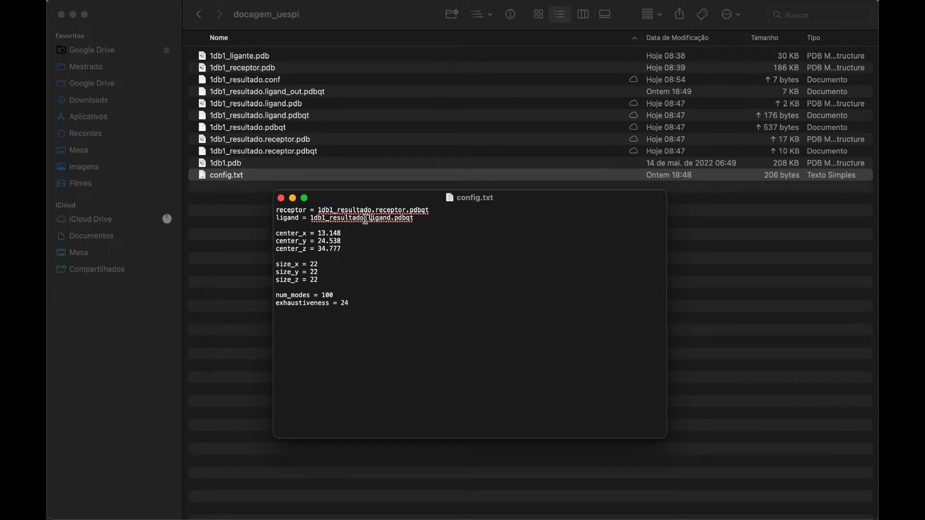
{"action": "left_click_drag", "start_coordinate": [365, 220], "coordinate": [418, 219]}
{"action": "left_click", "coordinate": [417, 219]}
Review the box center, box size, num_modes and exhaustiveness settings in config.txt, and close the file.
{"action": "left_click", "coordinate": [363, 242]}
{"action": "left_click_drag", "start_coordinate": [277, 234], "coordinate": [328, 280]}
{"action": "left_click", "coordinate": [340, 236]}
{"action": "left_click_drag", "start_coordinate": [353, 304], "coordinate": [265, 304]}
{"action": "left_click", "coordinate": [392, 316]}
{"action": "left_click", "coordinate": [345, 304]}
{"action": "left_click", "coordinate": [281, 198]}
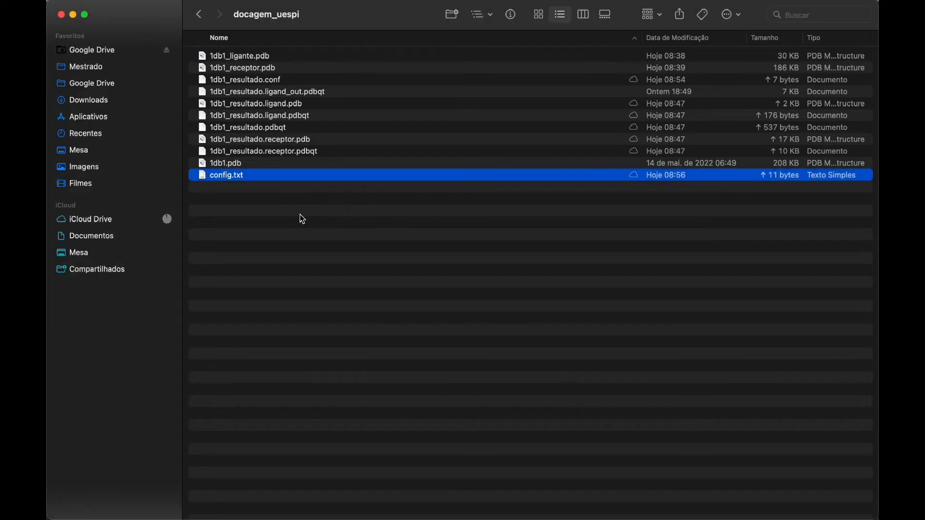
Open 1db1_resultado.receptor.pdbqt in the default text editor and examine its partial charge and atom type columns.
{"action": "left_click", "coordinate": [309, 151]}
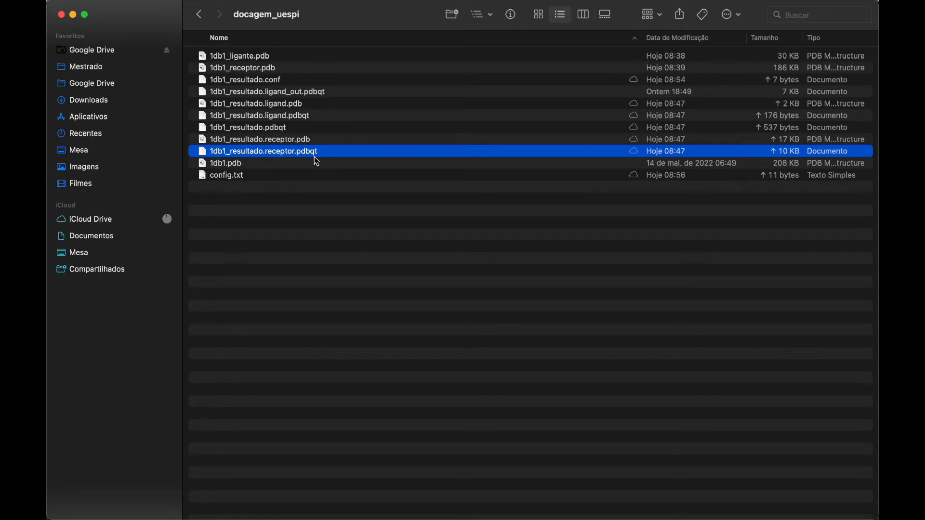
{"action": "right_click", "coordinate": [312, 154]}
{"action": "mouse_move", "coordinate": [339, 172]}
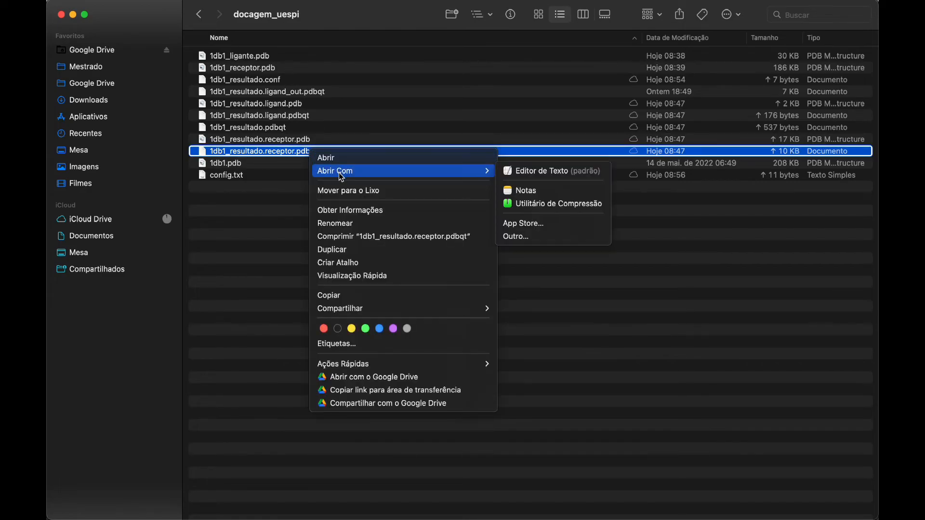
{"action": "left_click", "coordinate": [533, 173]}
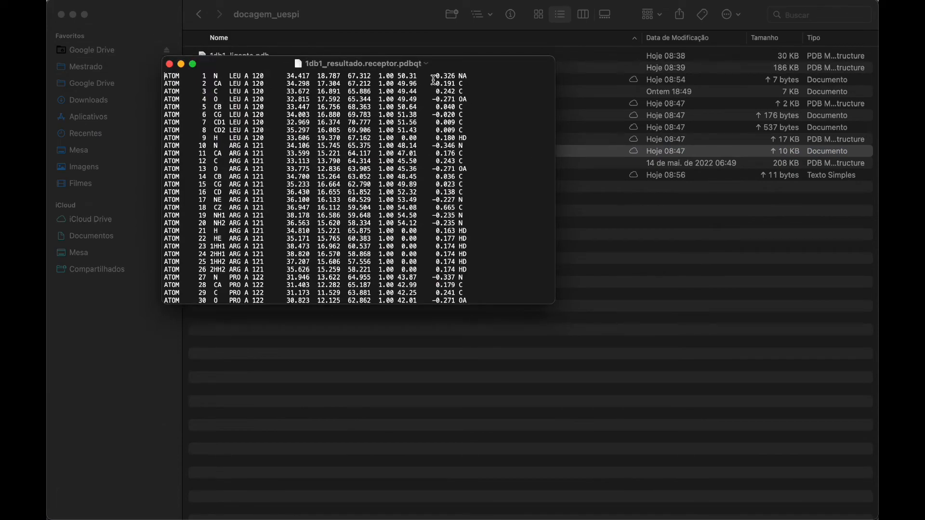
{"action": "mouse_move", "coordinate": [432, 76]}
{"action": "left_mouse_down"}
{"action": "mouse_move", "coordinate": [463, 75]}
{"action": "mouse_move", "coordinate": [446, 86]}
{"action": "mouse_move", "coordinate": [456, 86]}
{"action": "left_mouse_up"}
{"action": "left_click", "coordinate": [451, 91]}
{"action": "left_click", "coordinate": [456, 270]}
{"action": "scroll", "coordinate": [237, 185], "scroll_direction": "down", "scroll_amount": 3}
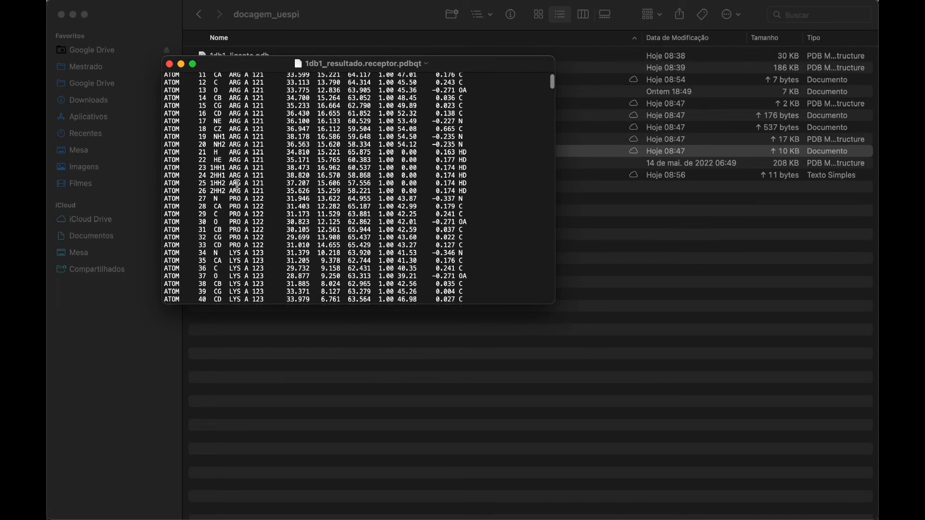
Examine the hydrogen atoms listed for residues ARG 121 and LYS 123 in the receptor PDBQT file.
{"action": "left_click_drag", "start_coordinate": [210, 168], "coordinate": [226, 191]}
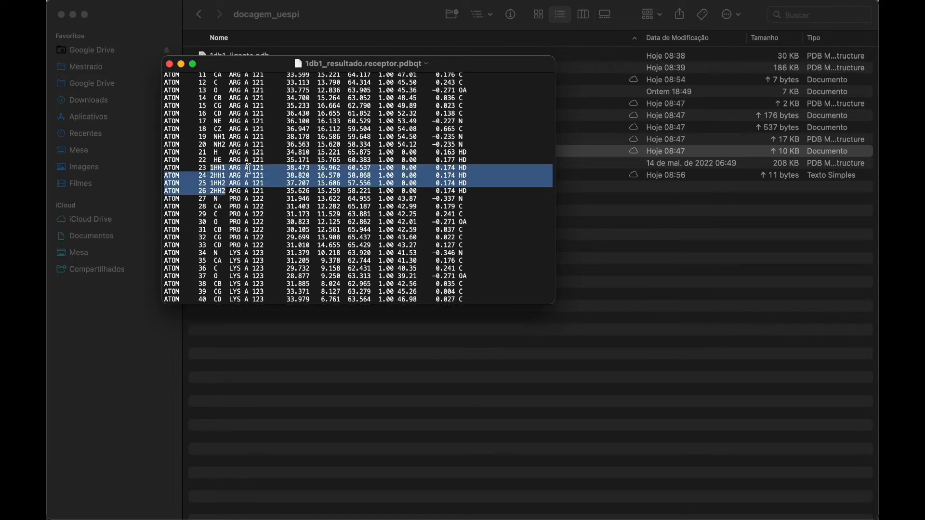
{"action": "left_click", "coordinate": [214, 139]}
{"action": "left_click_drag", "start_coordinate": [216, 153], "coordinate": [257, 190]}
{"action": "scroll", "coordinate": [242, 170], "scroll_direction": "down", "scroll_amount": 5}
{"action": "scroll", "coordinate": [243, 170], "scroll_direction": "down", "scroll_amount": 3}
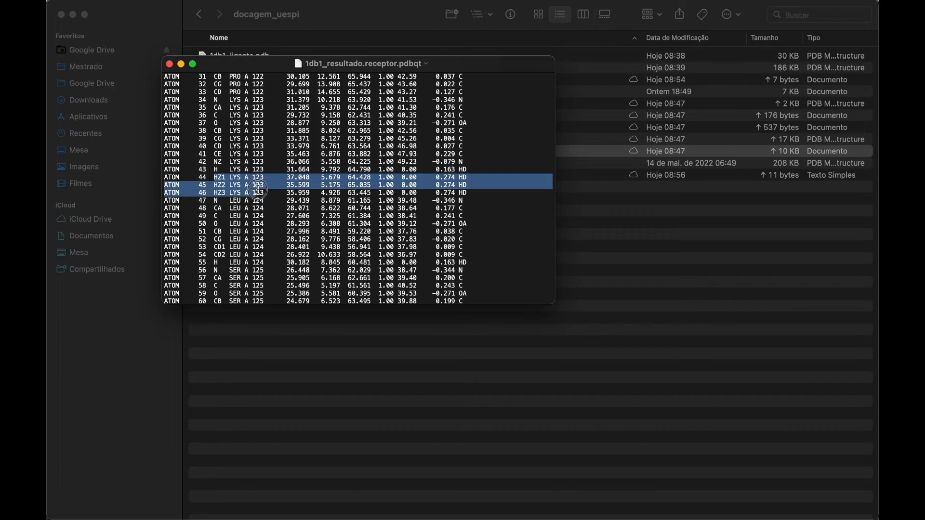
{"action": "left_click", "coordinate": [477, 190]}
Look through the receptor PDBQT file's atom records from the first line to the last, and close the file.
{"action": "scroll", "coordinate": [479, 192], "scroll_direction": "up", "scroll_amount": 10}
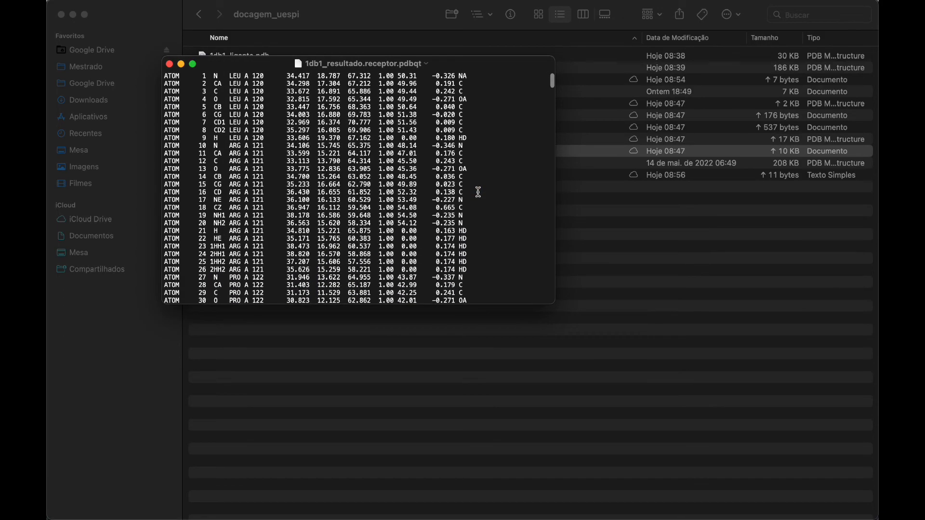
{"action": "scroll", "coordinate": [386, 185], "scroll_direction": "down", "scroll_amount": 15}
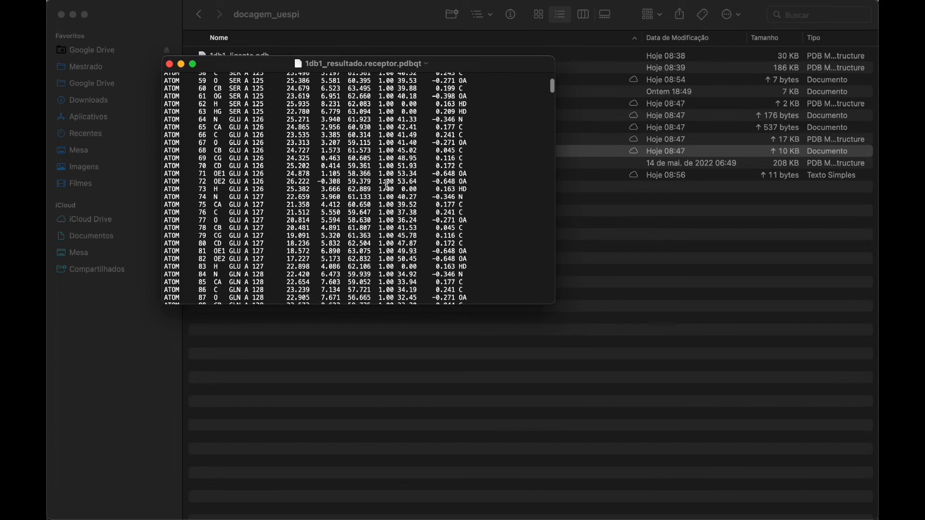
{"action": "left_click_drag", "start_coordinate": [553, 89], "coordinate": [551, 304]}
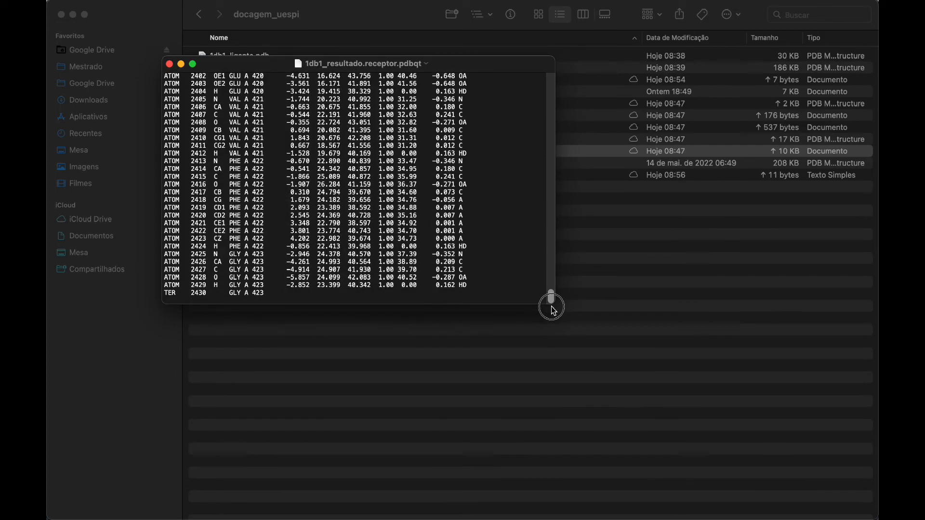
{"action": "left_click", "coordinate": [169, 64]}
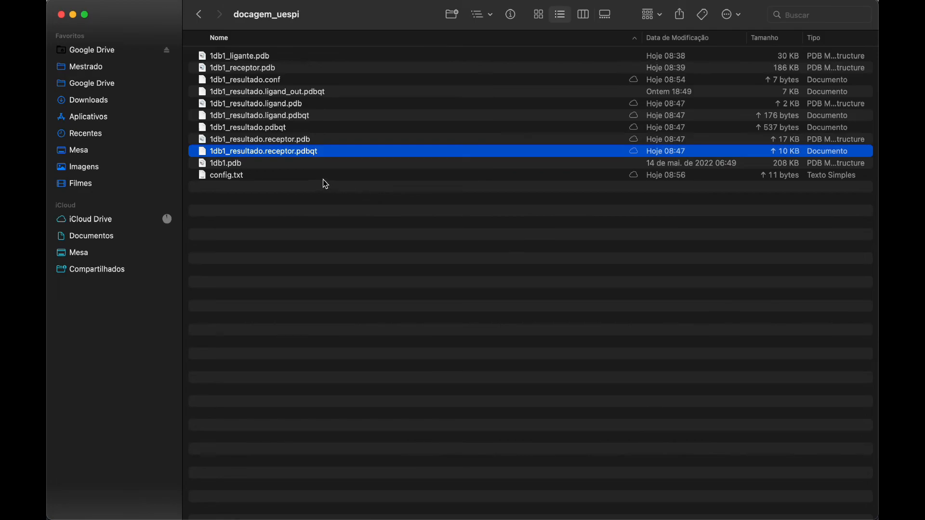
{"action": "left_click", "coordinate": [378, 194]}
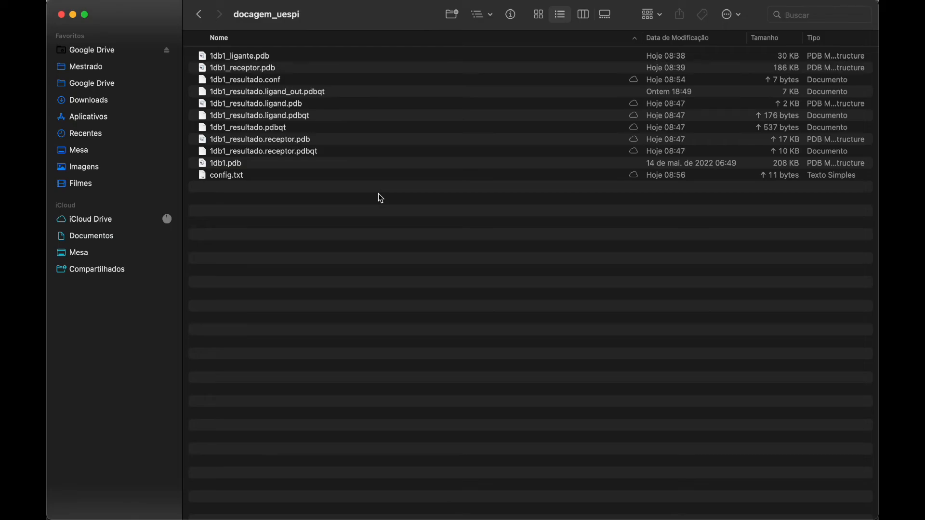
Switch to Terminal, clear its screen and place its window below the list of docking files.
{"action": "left_click", "coordinate": [552, 474]}
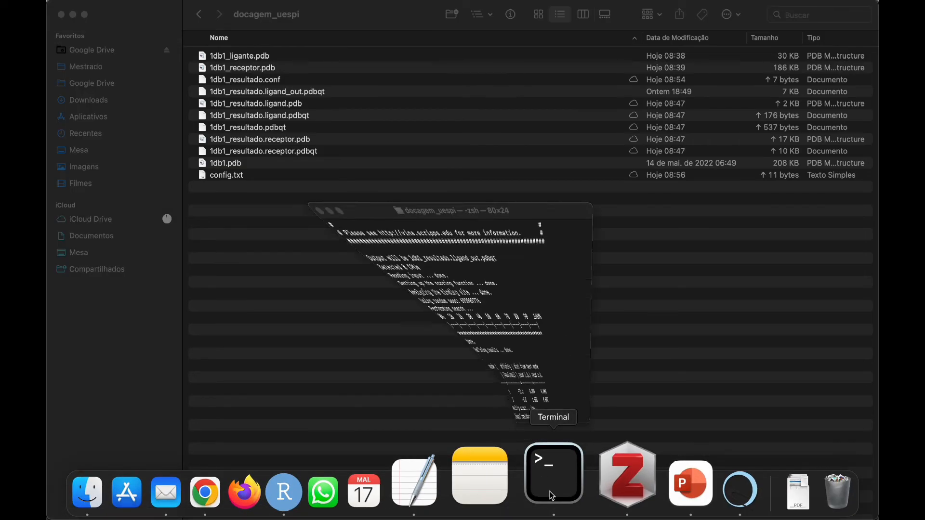
{"action": "type", "text": "clear"}
{"action": "key", "text": "Return"}
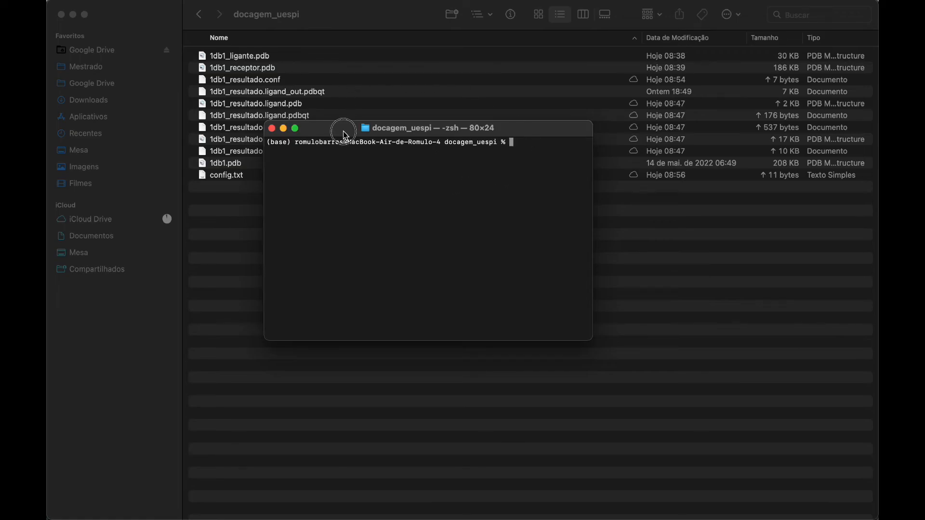
{"action": "left_click_drag", "start_coordinate": [341, 129], "coordinate": [363, 213]}
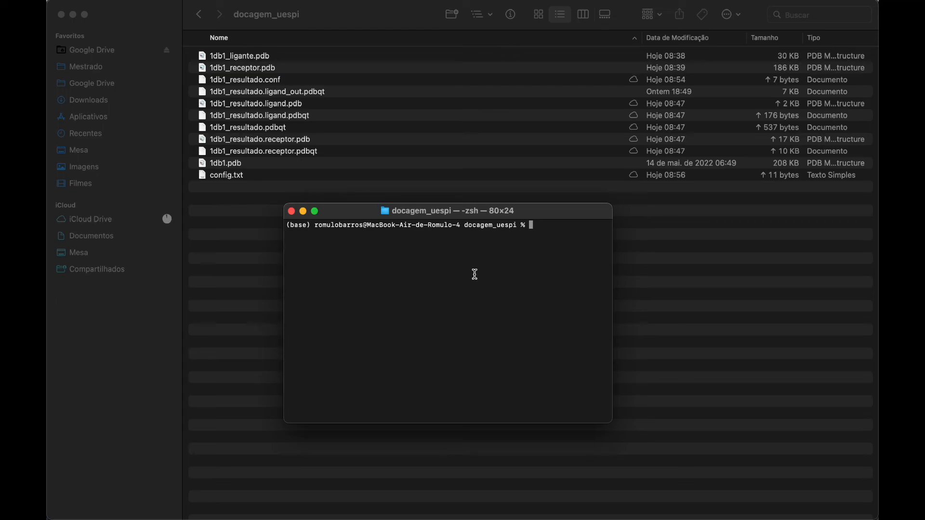
Change to the ~/Documents/docagem_uespi directory, clear the screen and list the directory's files.
{"action": "type", "text": "cd ~/Docu"}
{"action": "key", "text": "Tab"}
{"action": "type", "text": "docag"}
{"action": "key", "text": "Tab"}
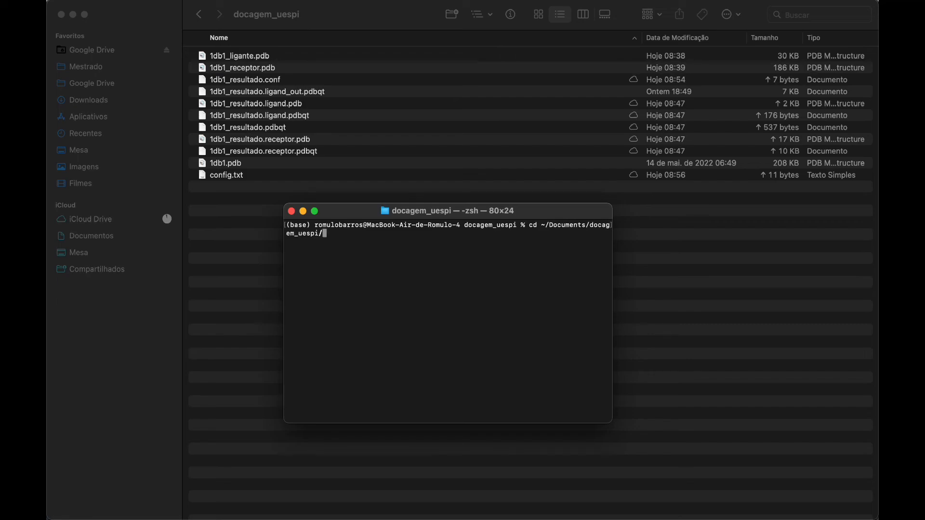
{"action": "key", "text": "Return"}
{"action": "type", "text": "clear"}
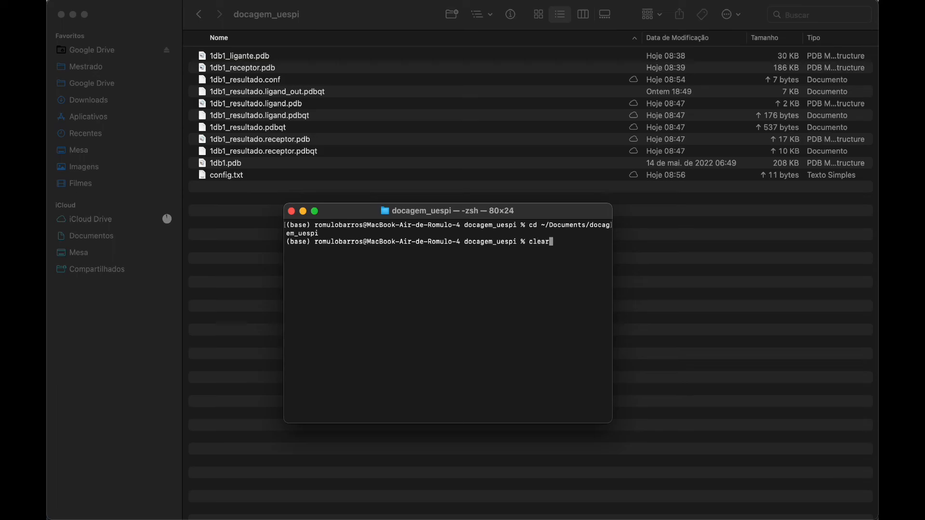
{"action": "key", "text": "Return"}
{"action": "type", "text": "ls"}
{"action": "key", "text": "Return"}
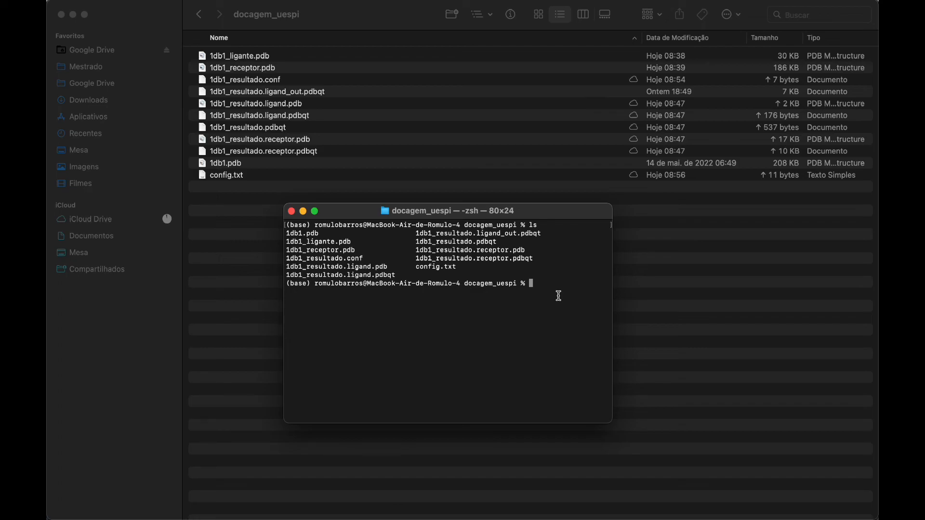
Run the docking with the command vina --config config.txt and check its search progress.
{"action": "type", "text": "vina --config config.txt"}
{"action": "double_click", "coordinate": [532, 285]}
{"action": "key", "text": "Return"}
{"action": "left_click_drag", "start_coordinate": [549, 284], "coordinate": [582, 284]}
{"action": "left_click_drag", "start_coordinate": [586, 284], "coordinate": [590, 292]}
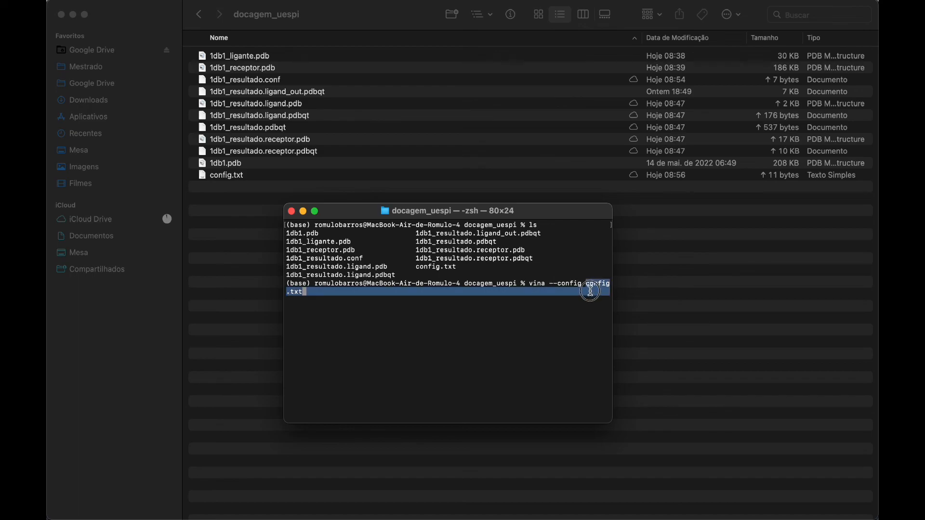
{"action": "left_click", "coordinate": [498, 291]}
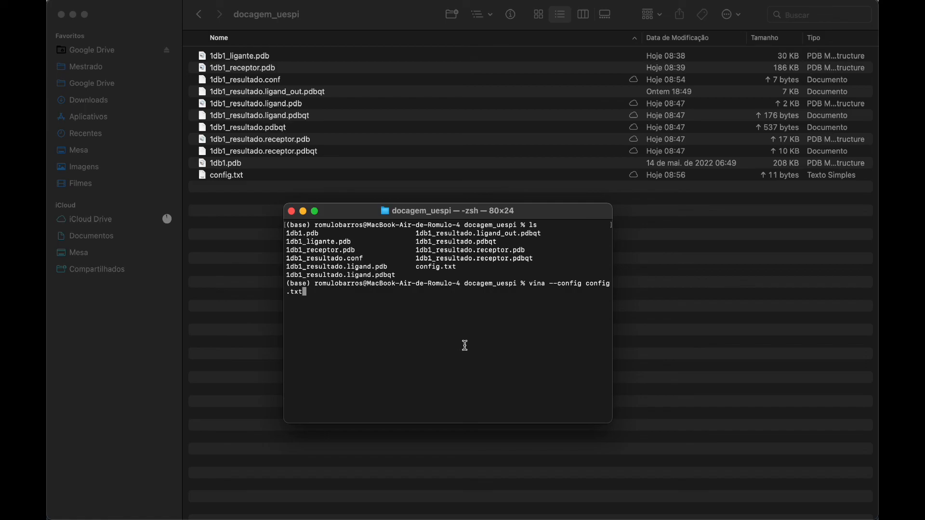
{"action": "key", "text": "Return"}
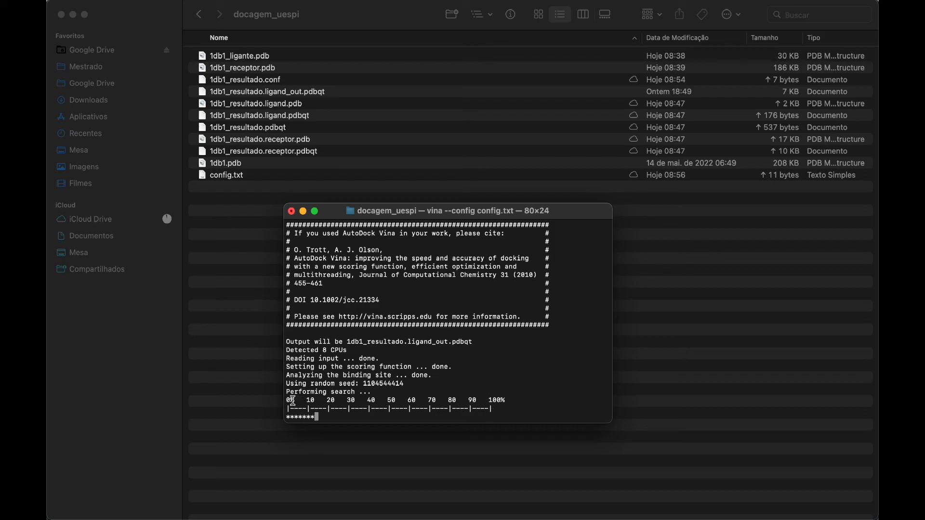
{"action": "left_click_drag", "start_coordinate": [287, 400], "coordinate": [481, 413]}
{"action": "left_click", "coordinate": [471, 411]}
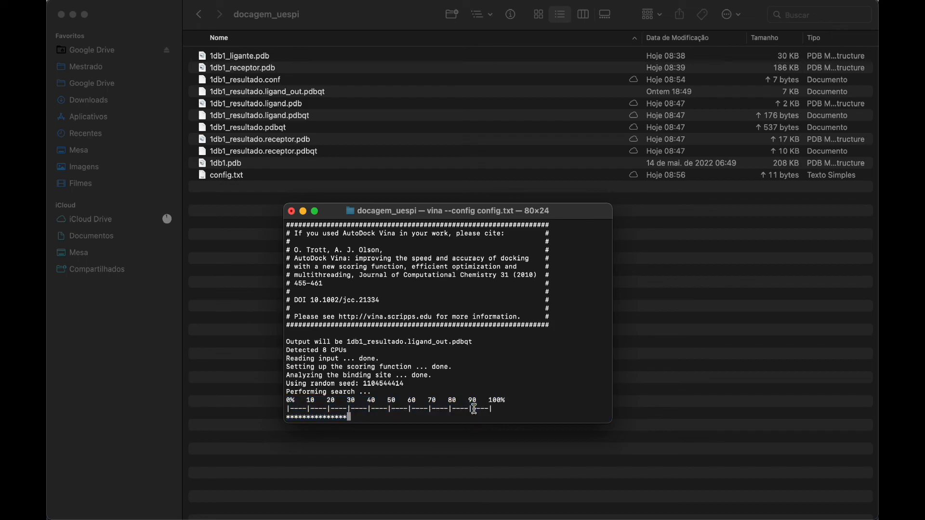